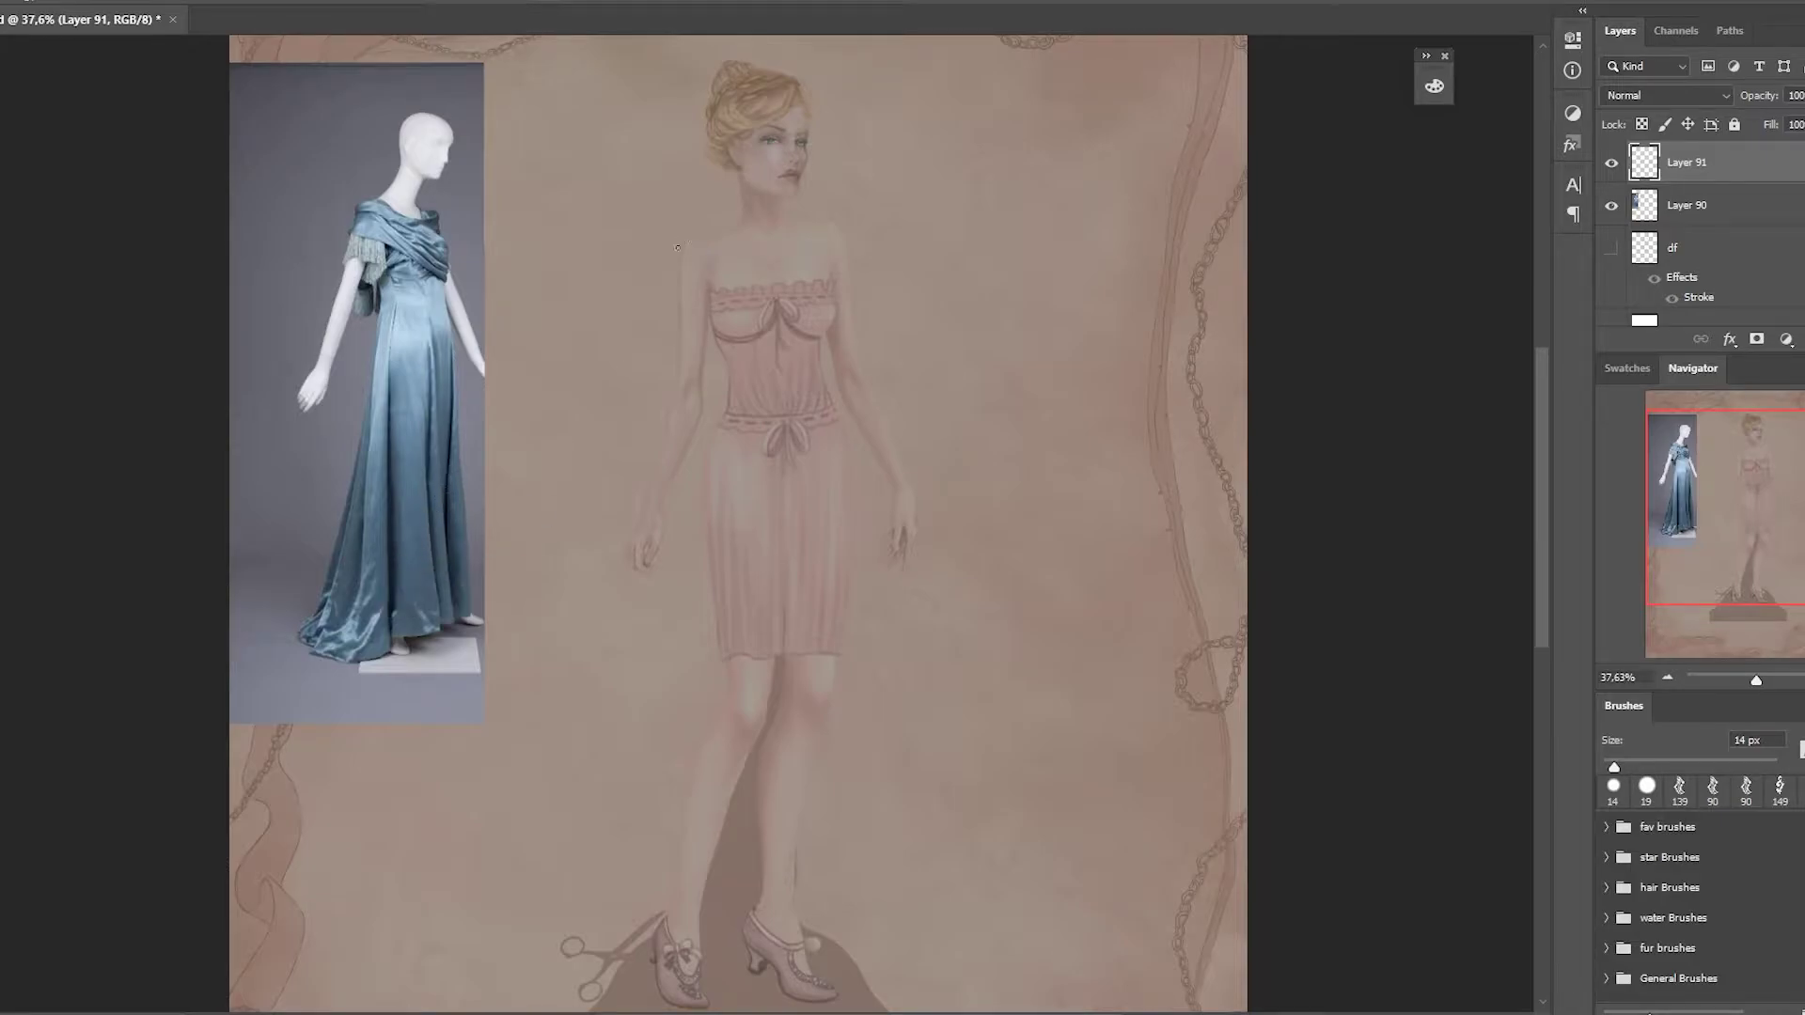
Sketch the shawl drape, a shoulder fold line, and long skirt and side lines to the feet
left_click_drag(677, 247, 812, 250)
mouse_move(673, 276)
left_mouse_down()
mouse_move(724, 313)
mouse_move(838, 301)
mouse_move(784, 324)
mouse_move(828, 331)
left_mouse_up()
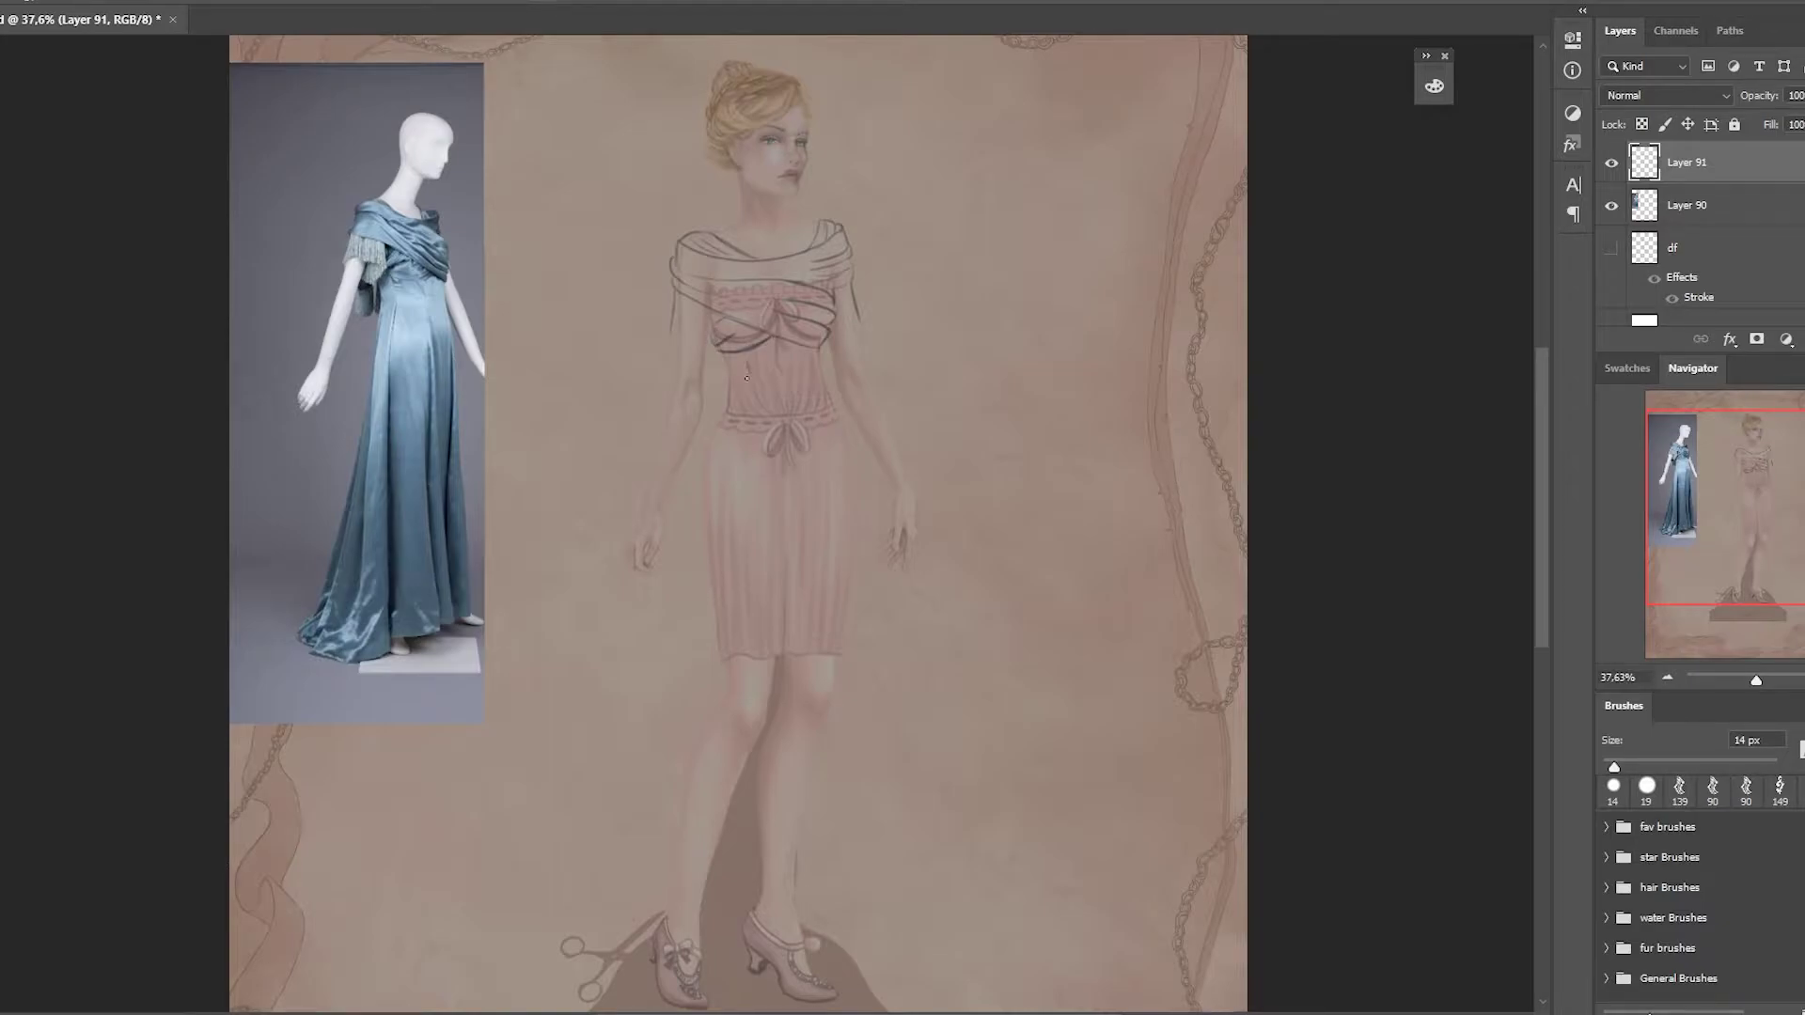
left_click_drag(750, 377, 738, 926)
left_click_drag(814, 433, 835, 910)
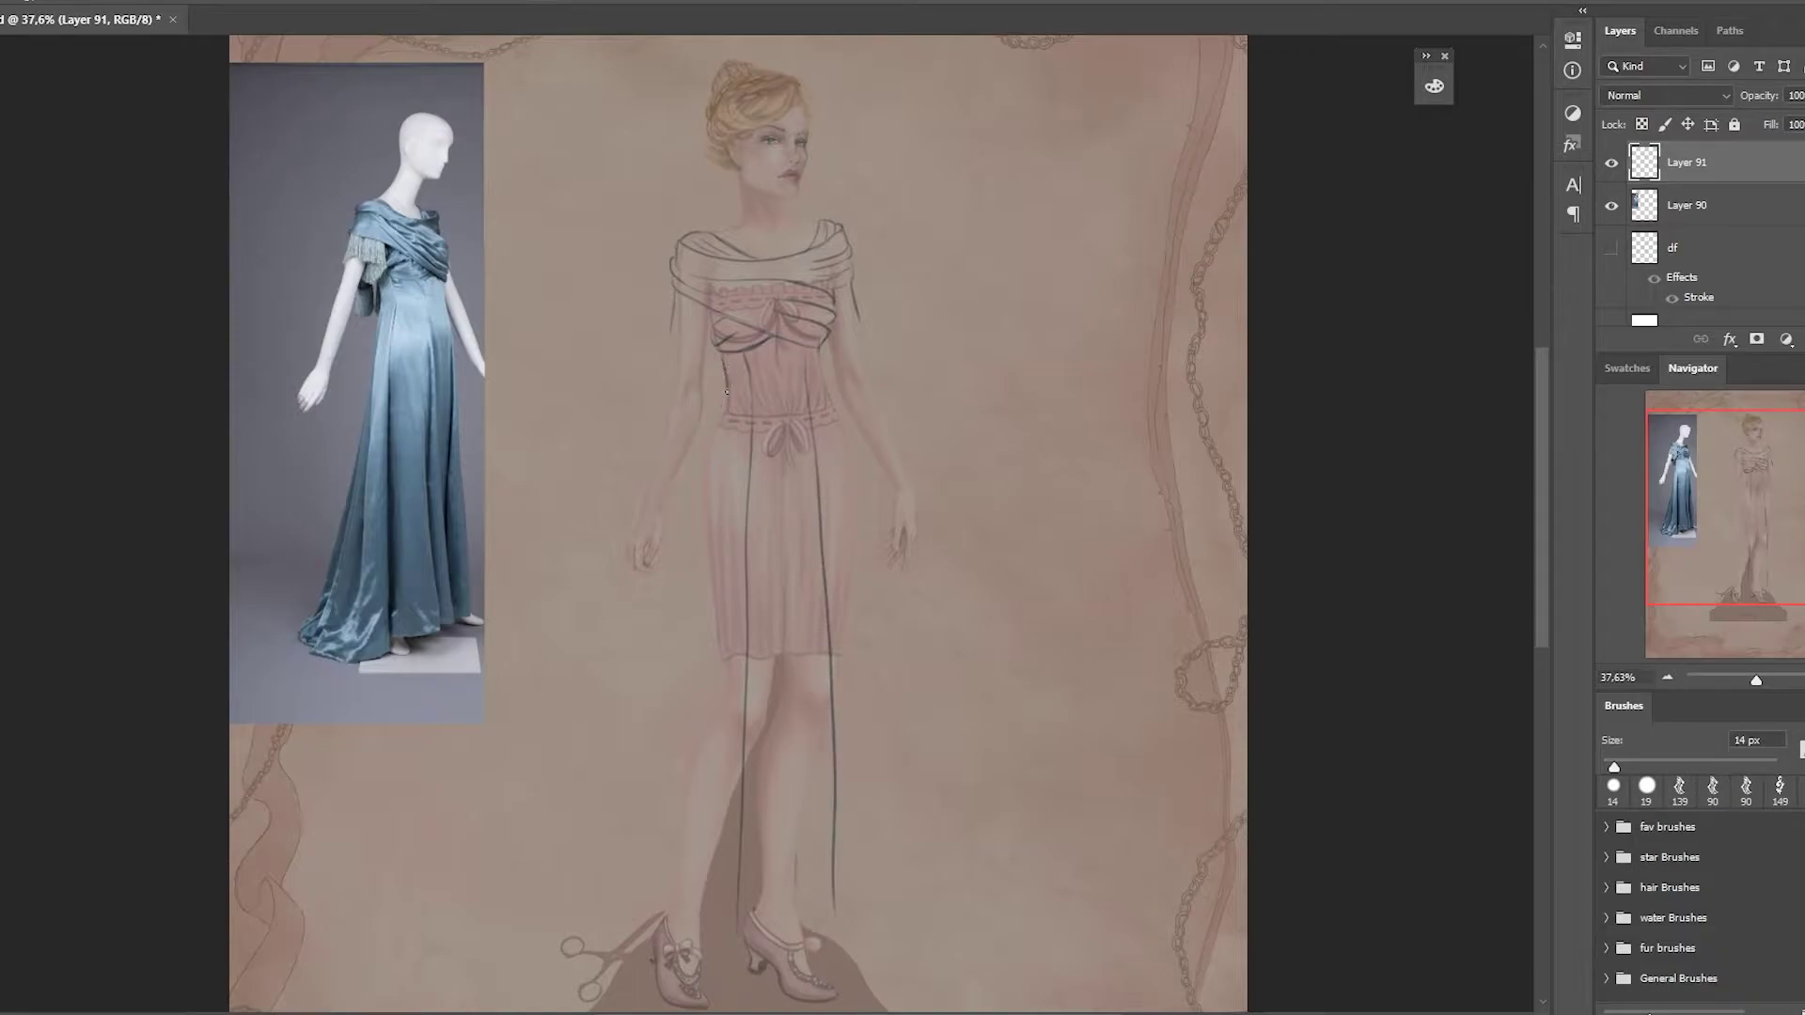
mouse_move(720, 357)
left_mouse_down()
mouse_move(700, 513)
mouse_move(574, 940)
left_mouse_up()
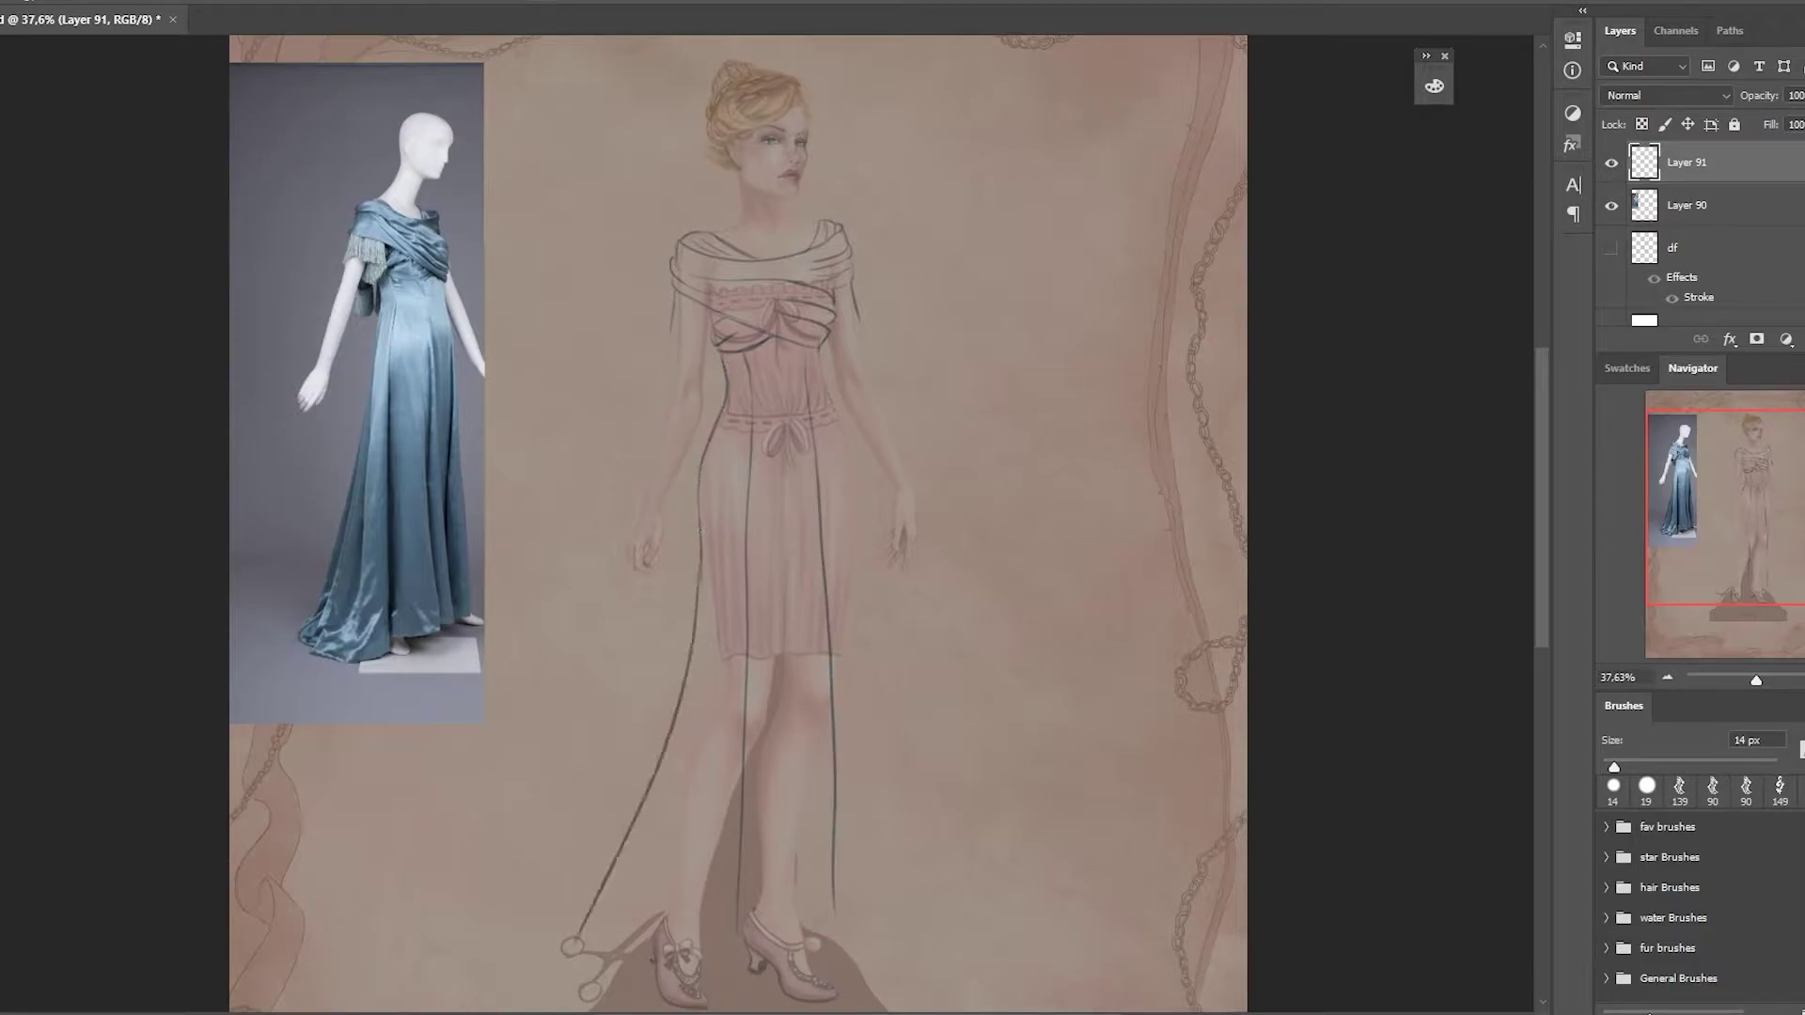
mouse_move(816, 349)
left_mouse_down()
mouse_move(839, 412)
mouse_move(897, 958)
left_mouse_up()
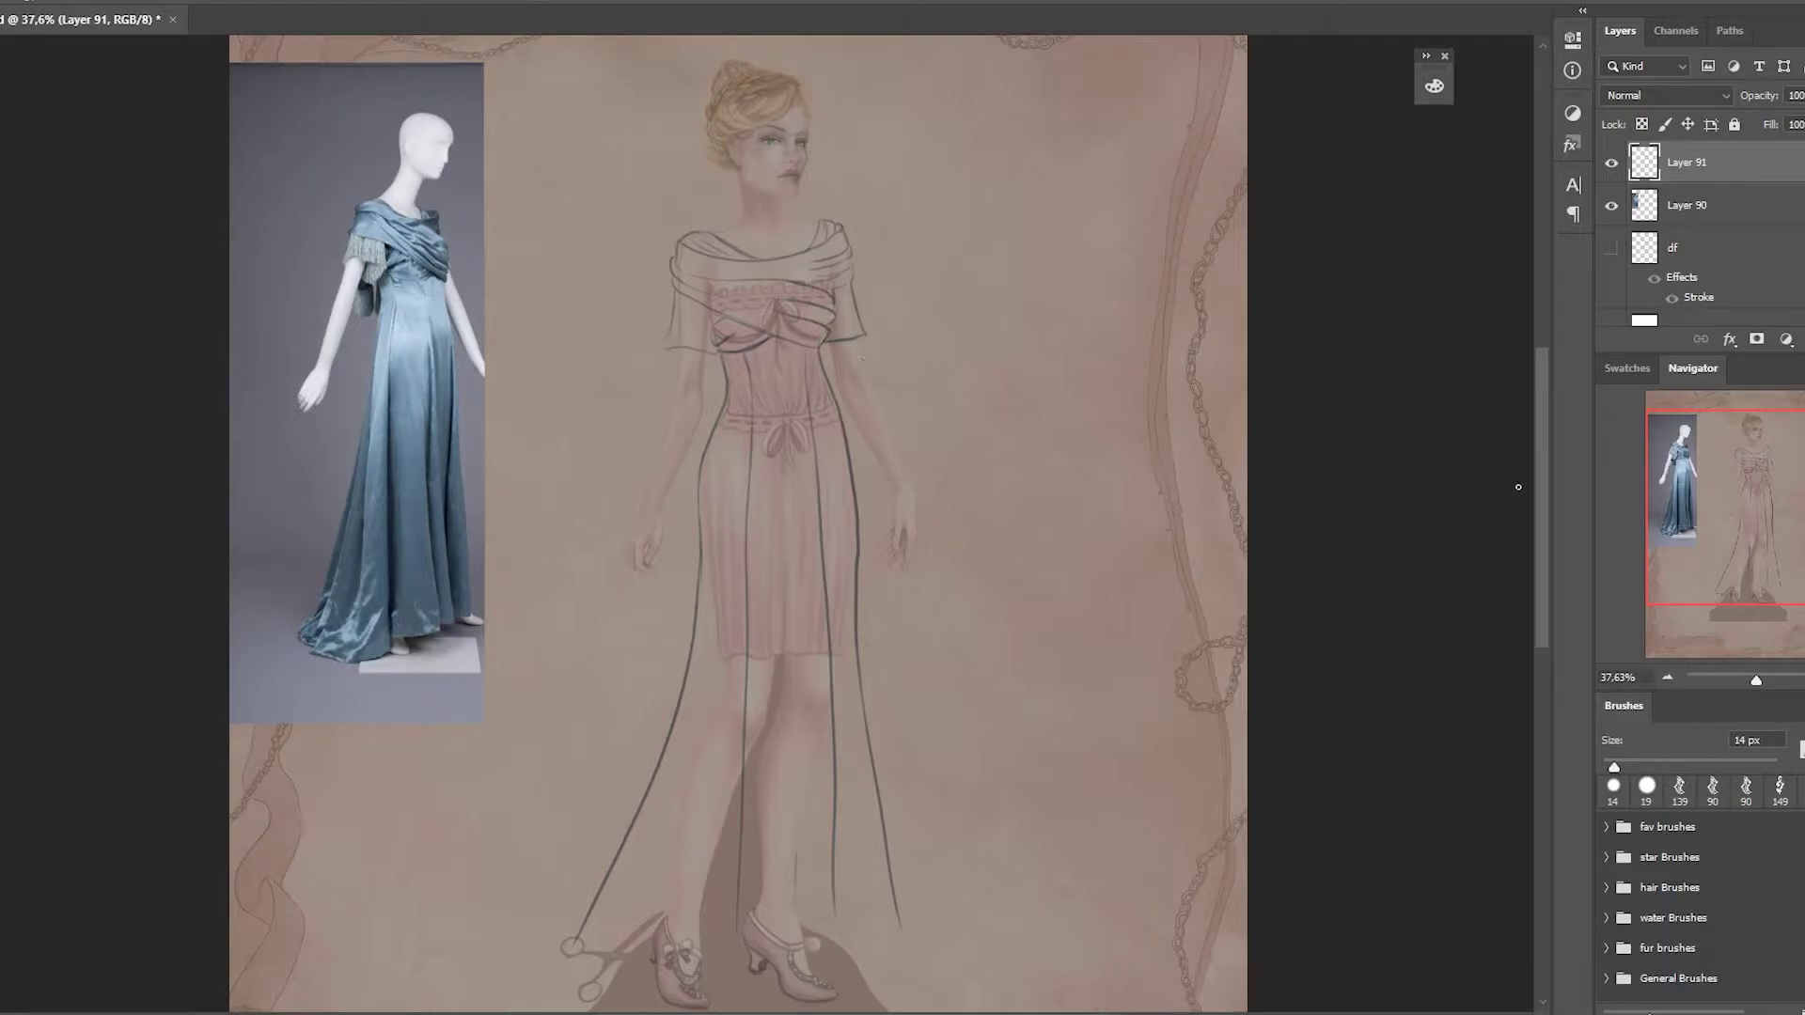
Draw a skirt line past the leg and the hem lines beneath the shoes
scroll(1518, 487, "down", 3)
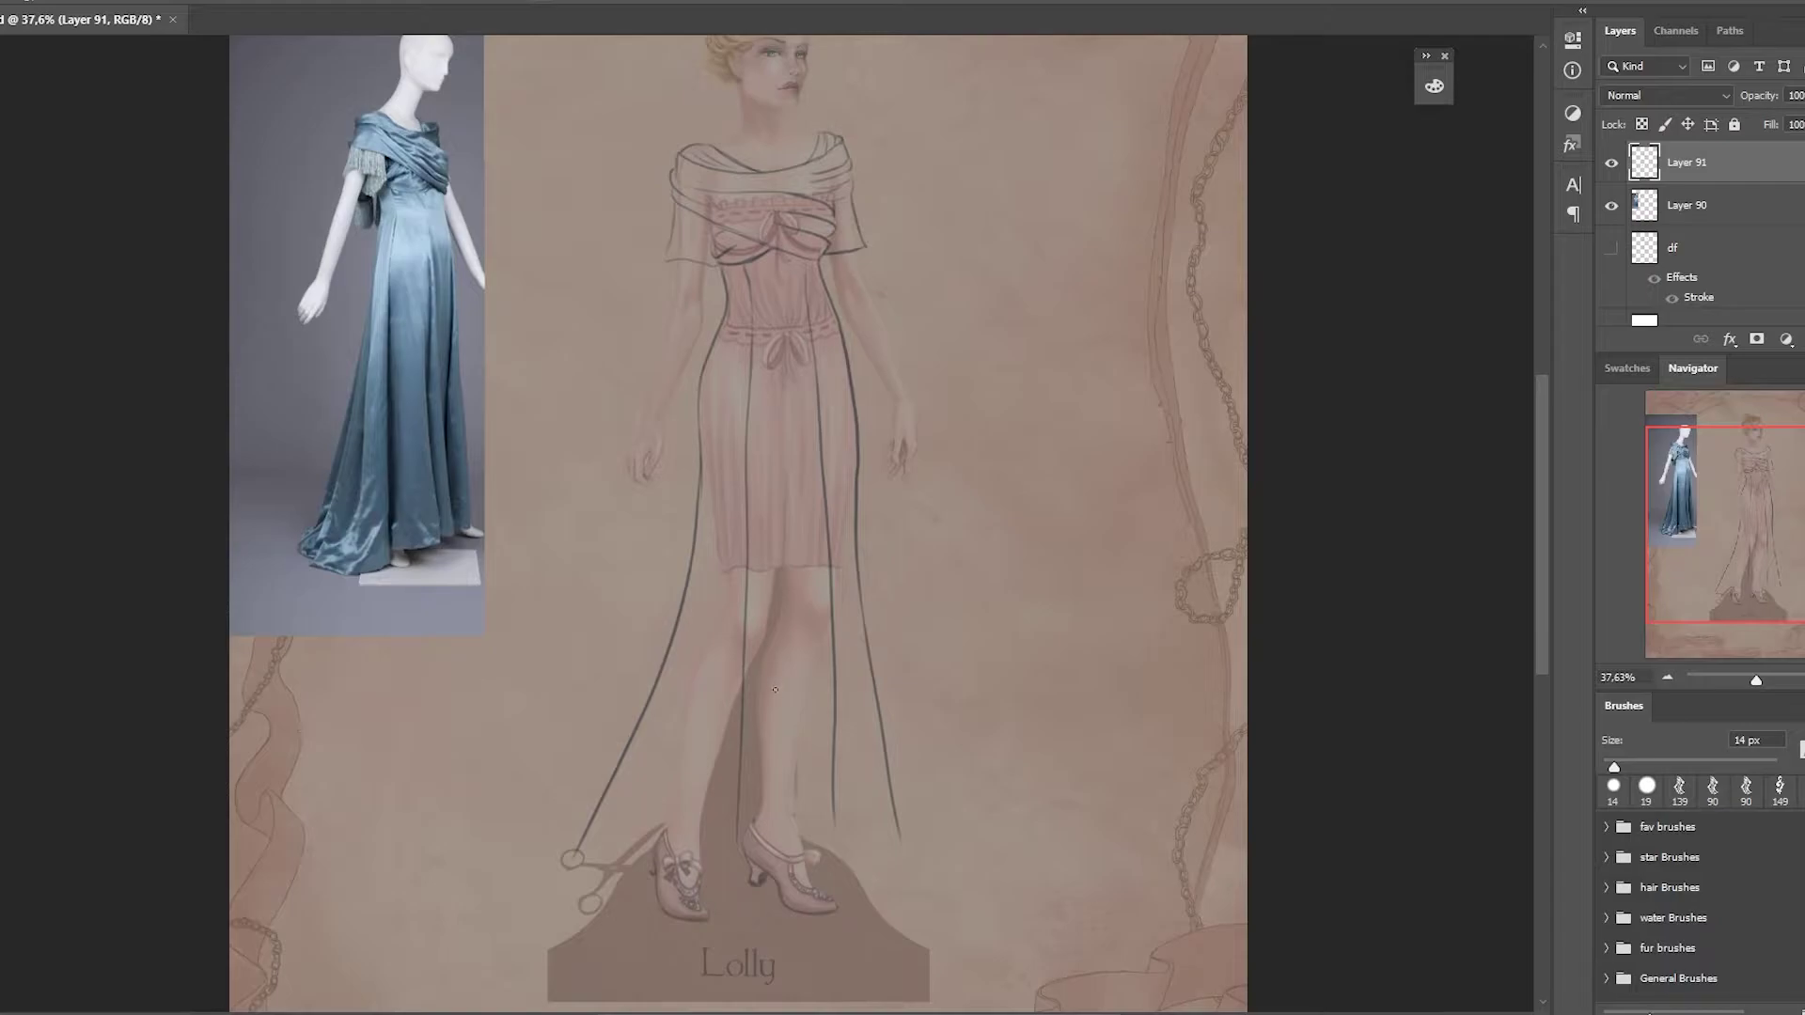
mouse_move(784, 543)
left_mouse_down()
mouse_move(822, 883)
mouse_move(811, 825)
left_mouse_up()
mouse_move(757, 898)
left_mouse_down()
mouse_move(626, 899)
mouse_move(686, 730)
mouse_move(705, 570)
left_mouse_up()
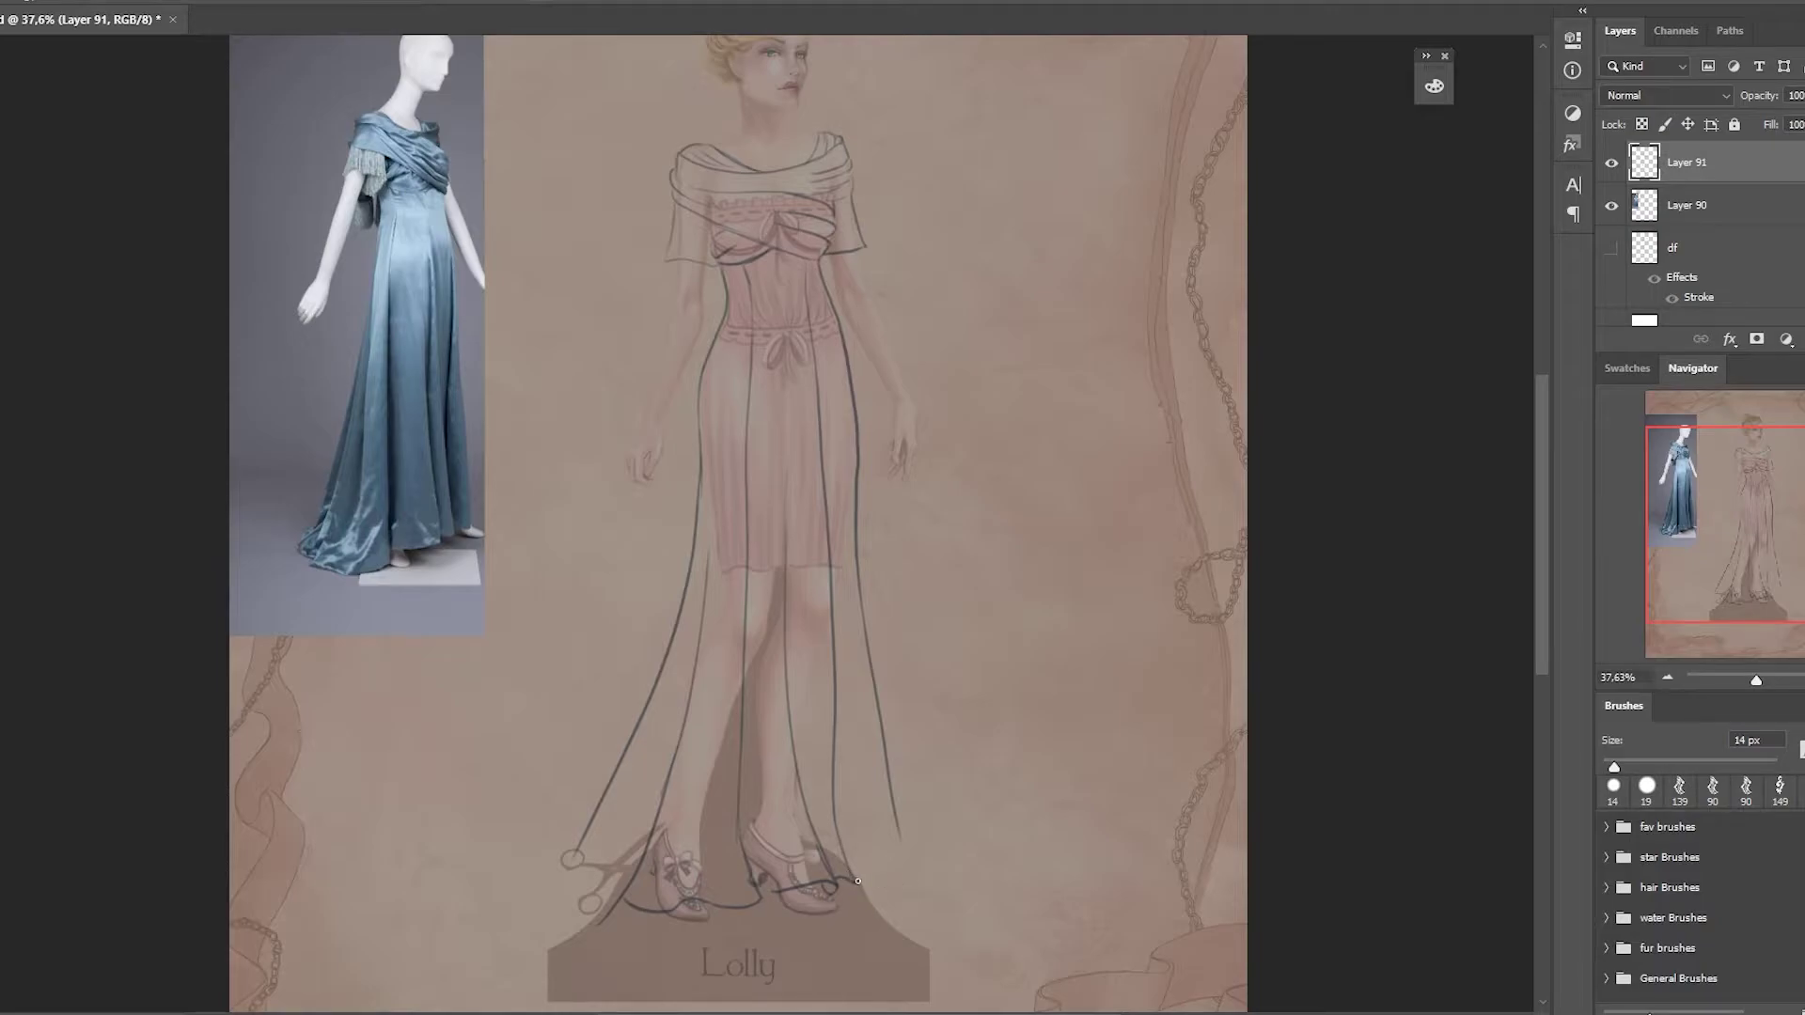
left_click_drag(858, 881, 919, 890)
left_click_drag(603, 920, 512, 932)
Add the flaring left skirt line and a hem fold, then trace a selection along the hem
left_click_drag(694, 538, 439, 901)
key("ctrl+z")
left_click_drag(694, 544, 489, 879)
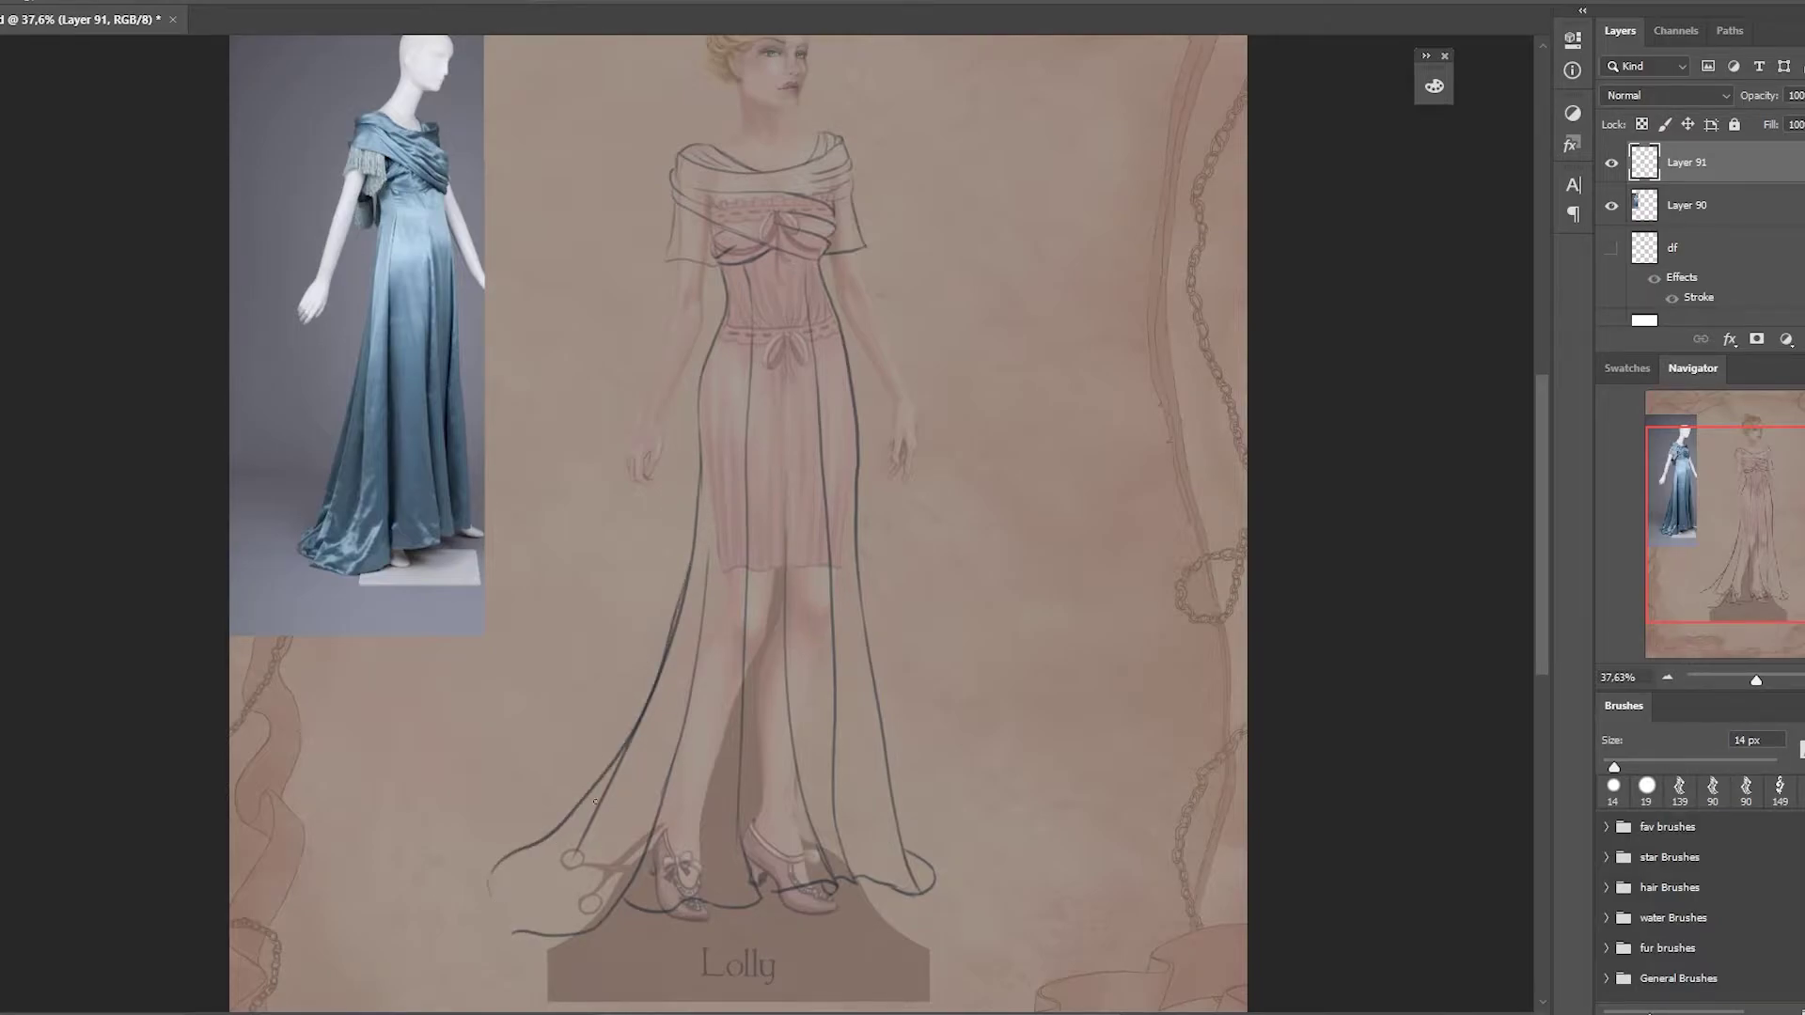
mouse_move(595, 801)
left_mouse_down()
mouse_move(506, 886)
mouse_move(564, 867)
left_mouse_up()
key("alt")
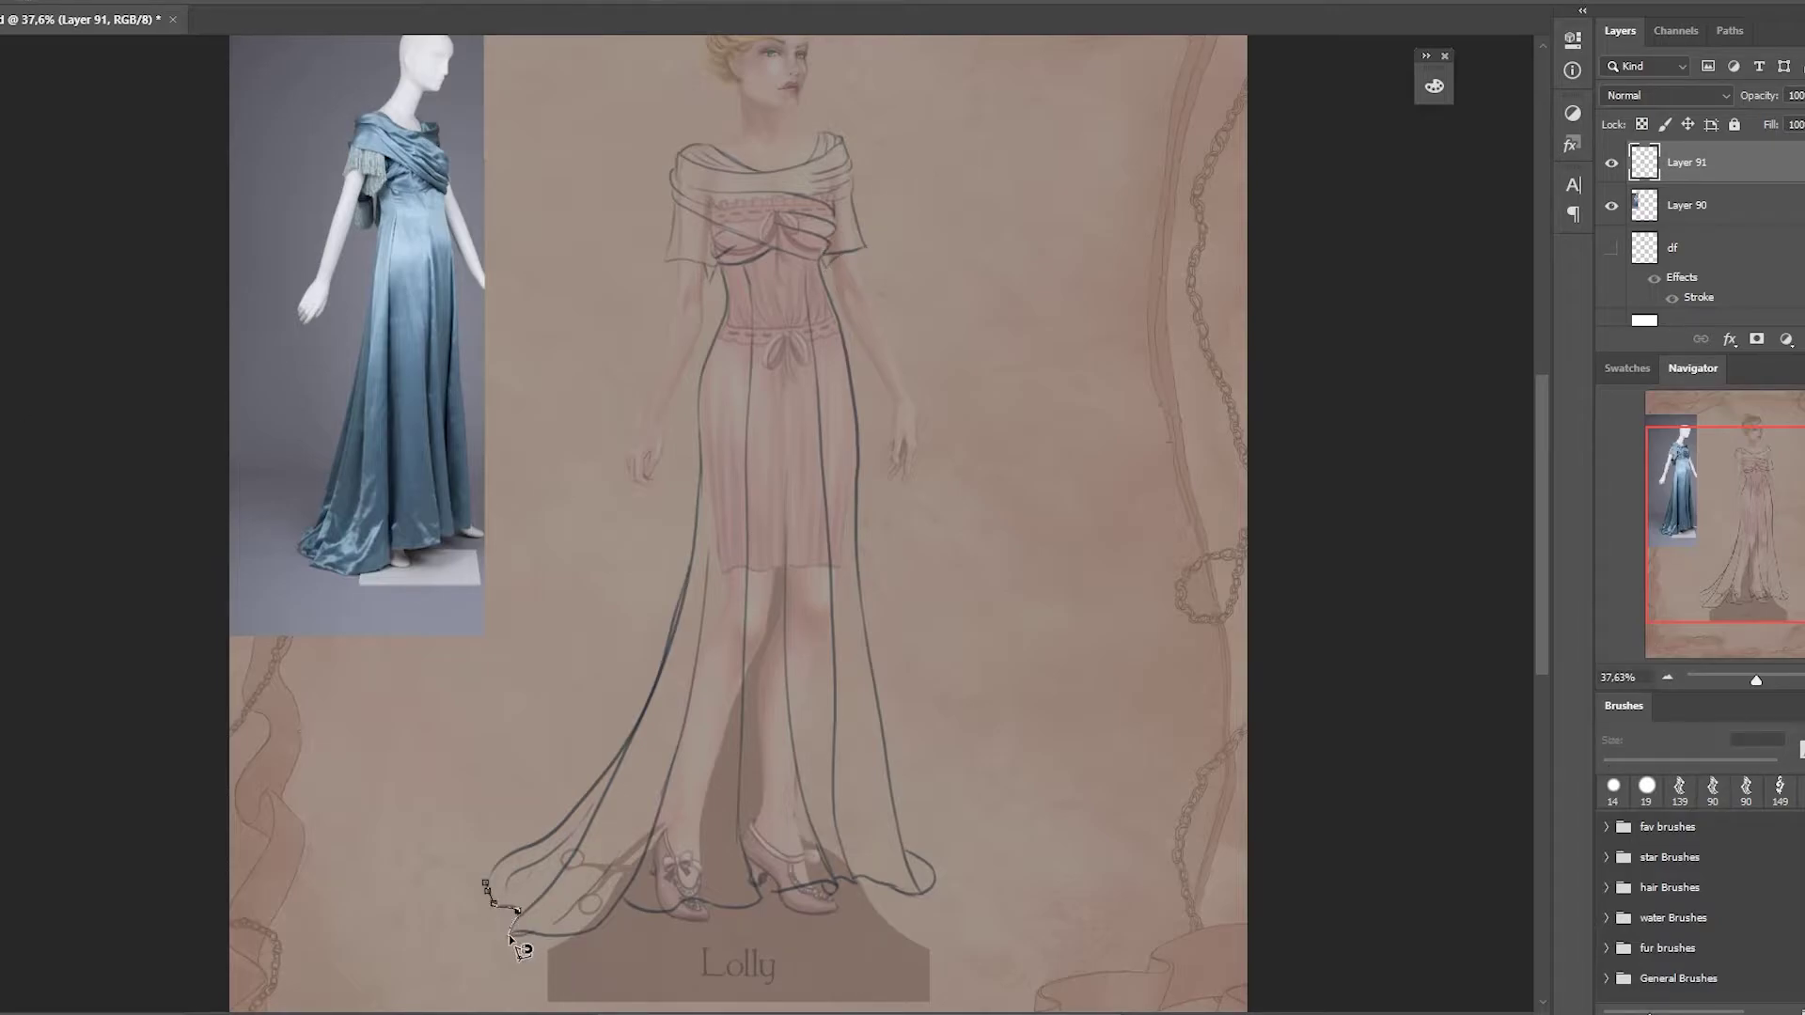
mouse_move(510, 937)
left_mouse_down()
mouse_move(836, 887)
mouse_move(941, 898)
mouse_move(912, 851)
mouse_move(839, 279)
mouse_move(870, 259)
mouse_move(846, 150)
mouse_move(738, 161)
mouse_move(681, 197)
mouse_move(731, 315)
mouse_move(703, 470)
mouse_move(591, 790)
mouse_move(485, 883)
left_mouse_up()
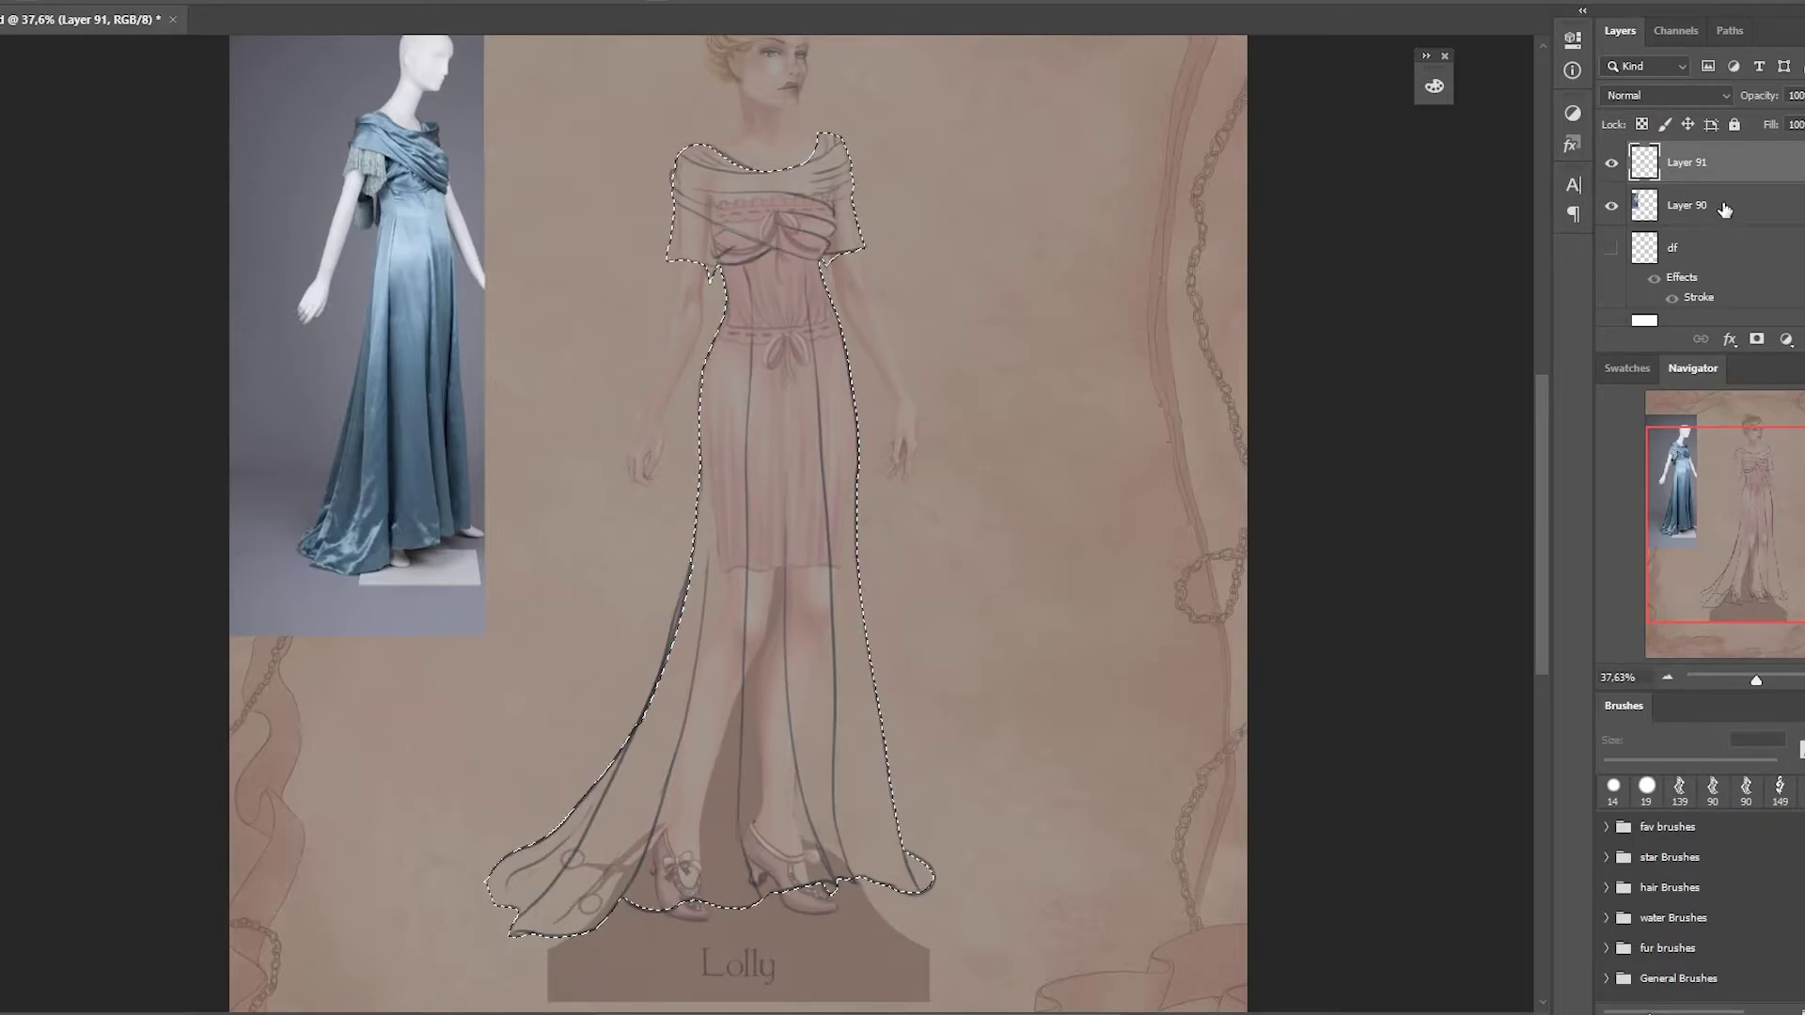
Close the dress selection, fill it slate blue with a Hard Round brush, and deselect
left_click(1756, 339, "ctrl")
key("b")
right_click(743, 226)
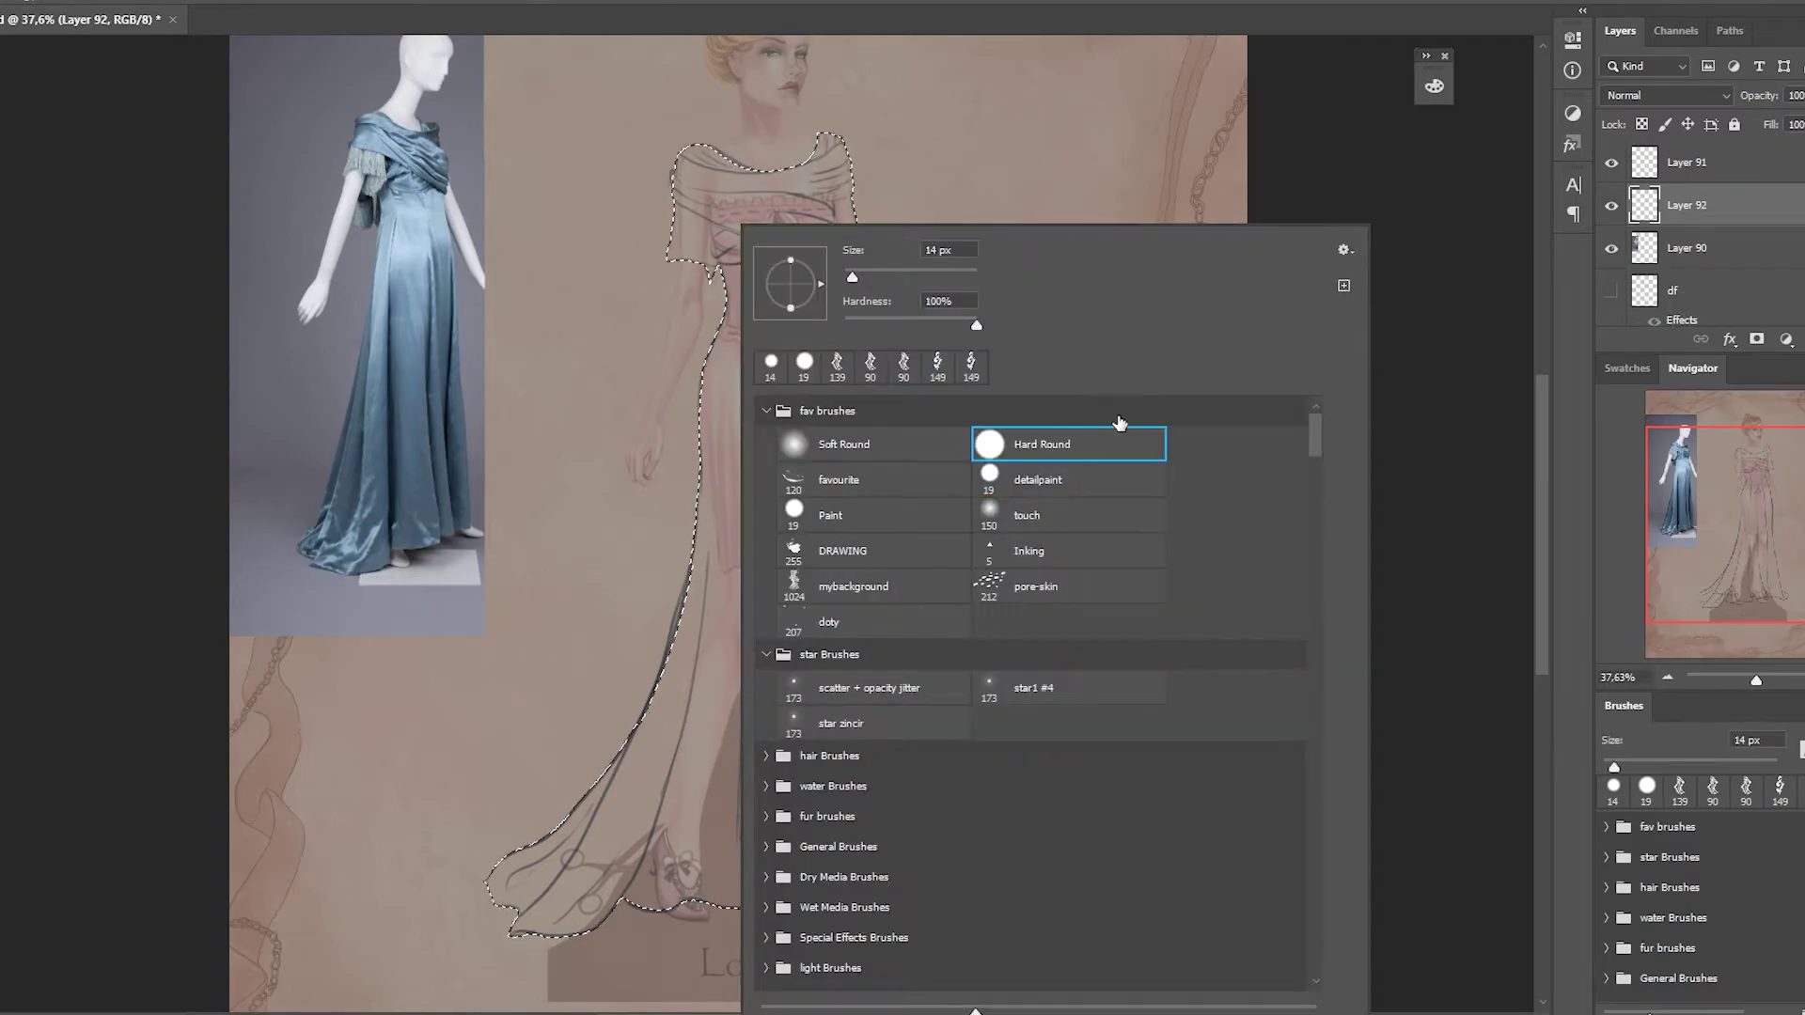
key("Return")
mouse_move(602, 789)
left_mouse_down()
mouse_move(564, 893)
mouse_move(752, 471)
mouse_move(836, 550)
mouse_move(828, 150)
mouse_move(747, 188)
mouse_move(671, 292)
left_mouse_up()
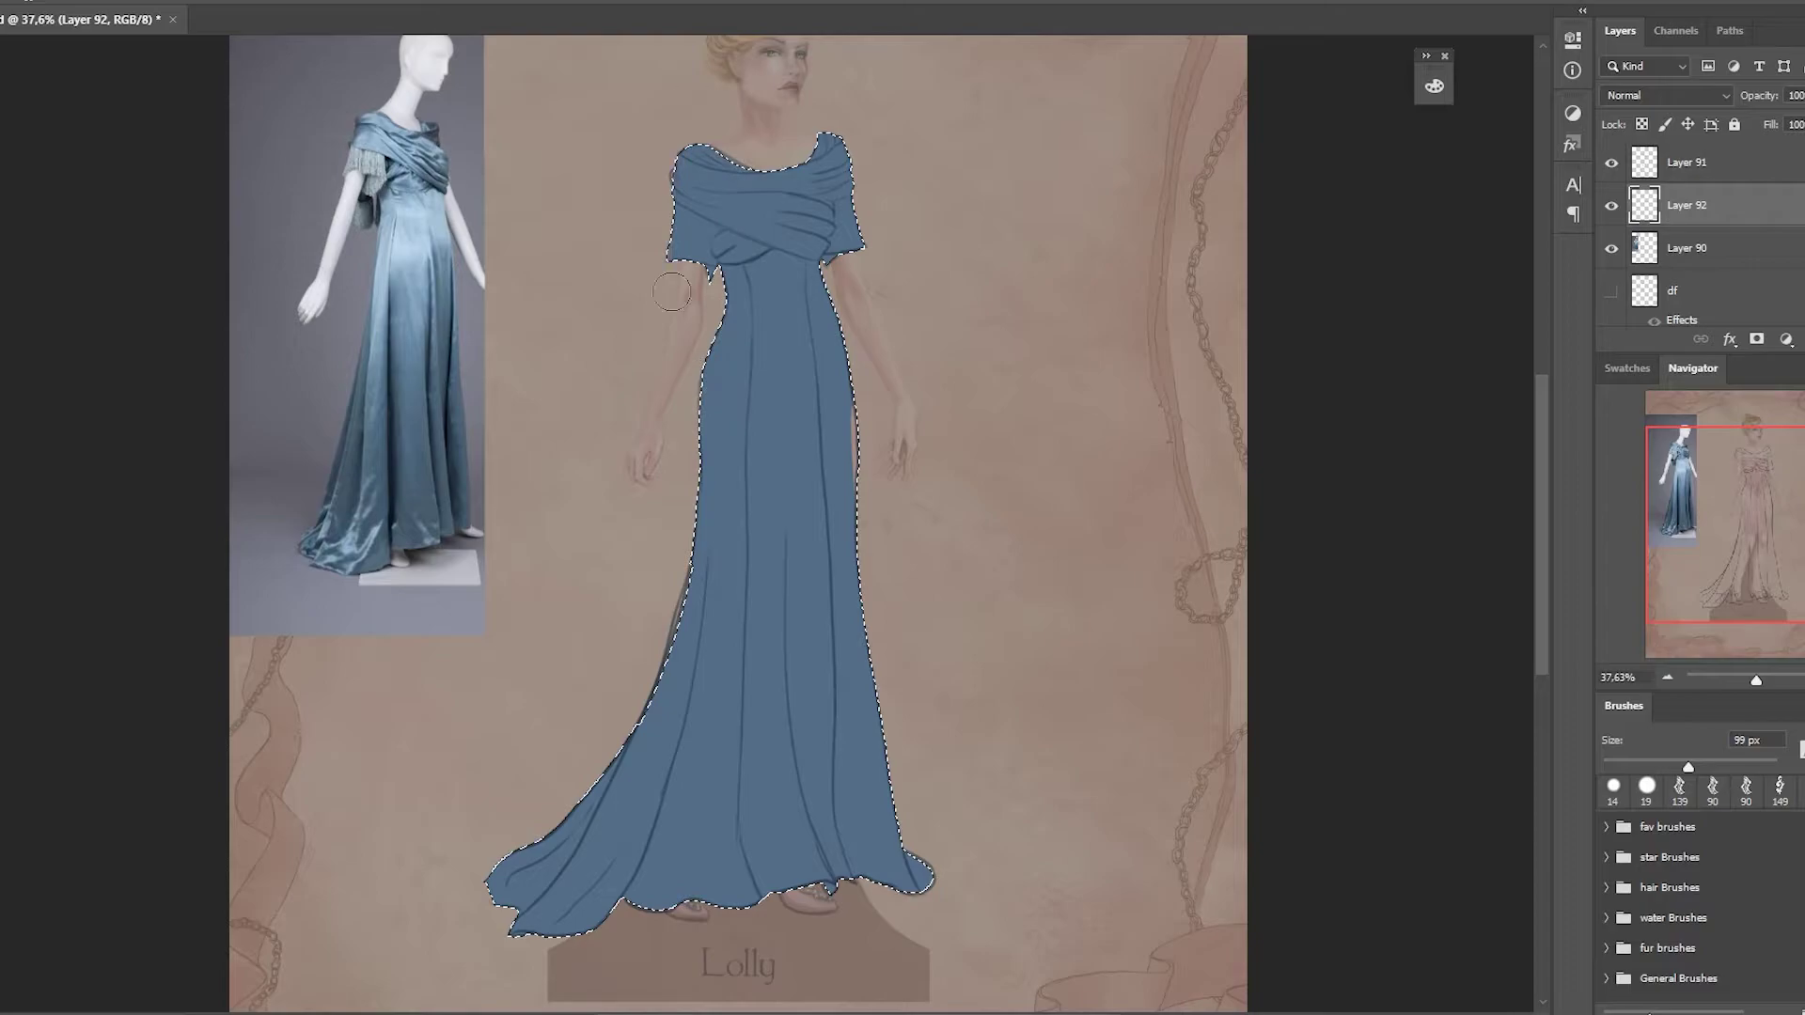
key("ctrl+d")
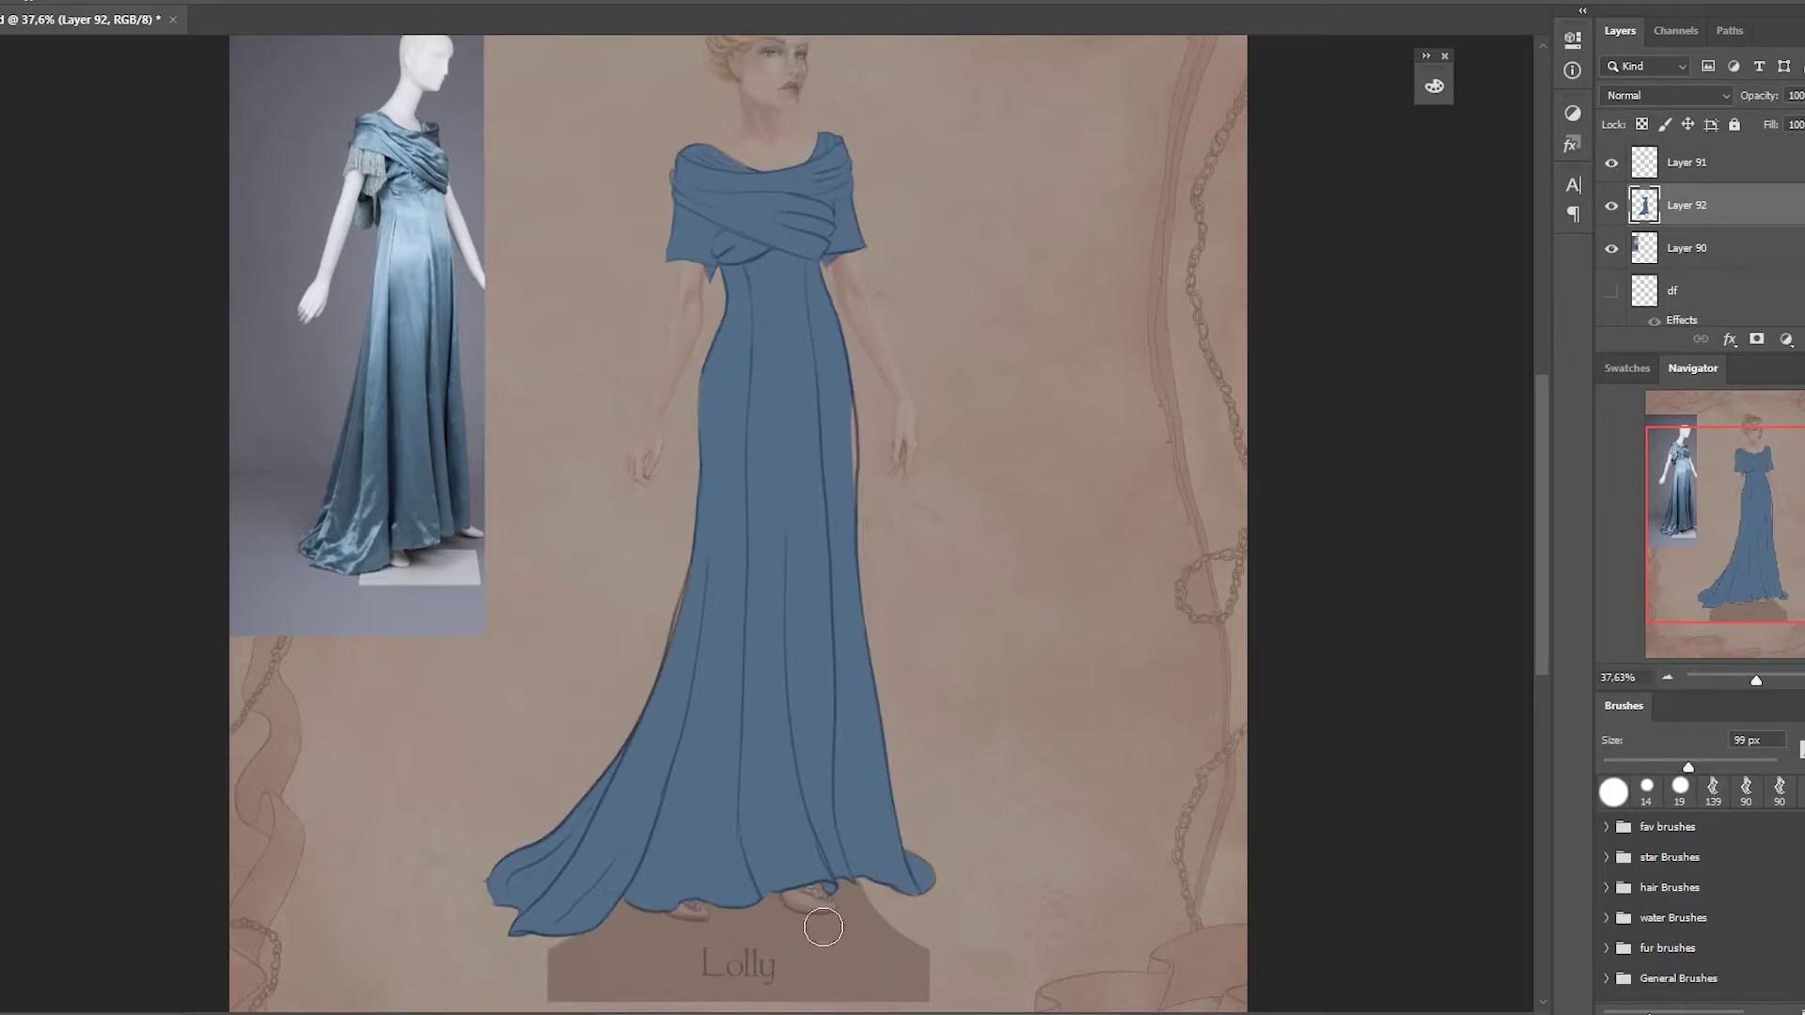
mouse_move(699, 591)
left_mouse_down()
mouse_move(596, 854)
mouse_move(524, 859)
left_mouse_up()
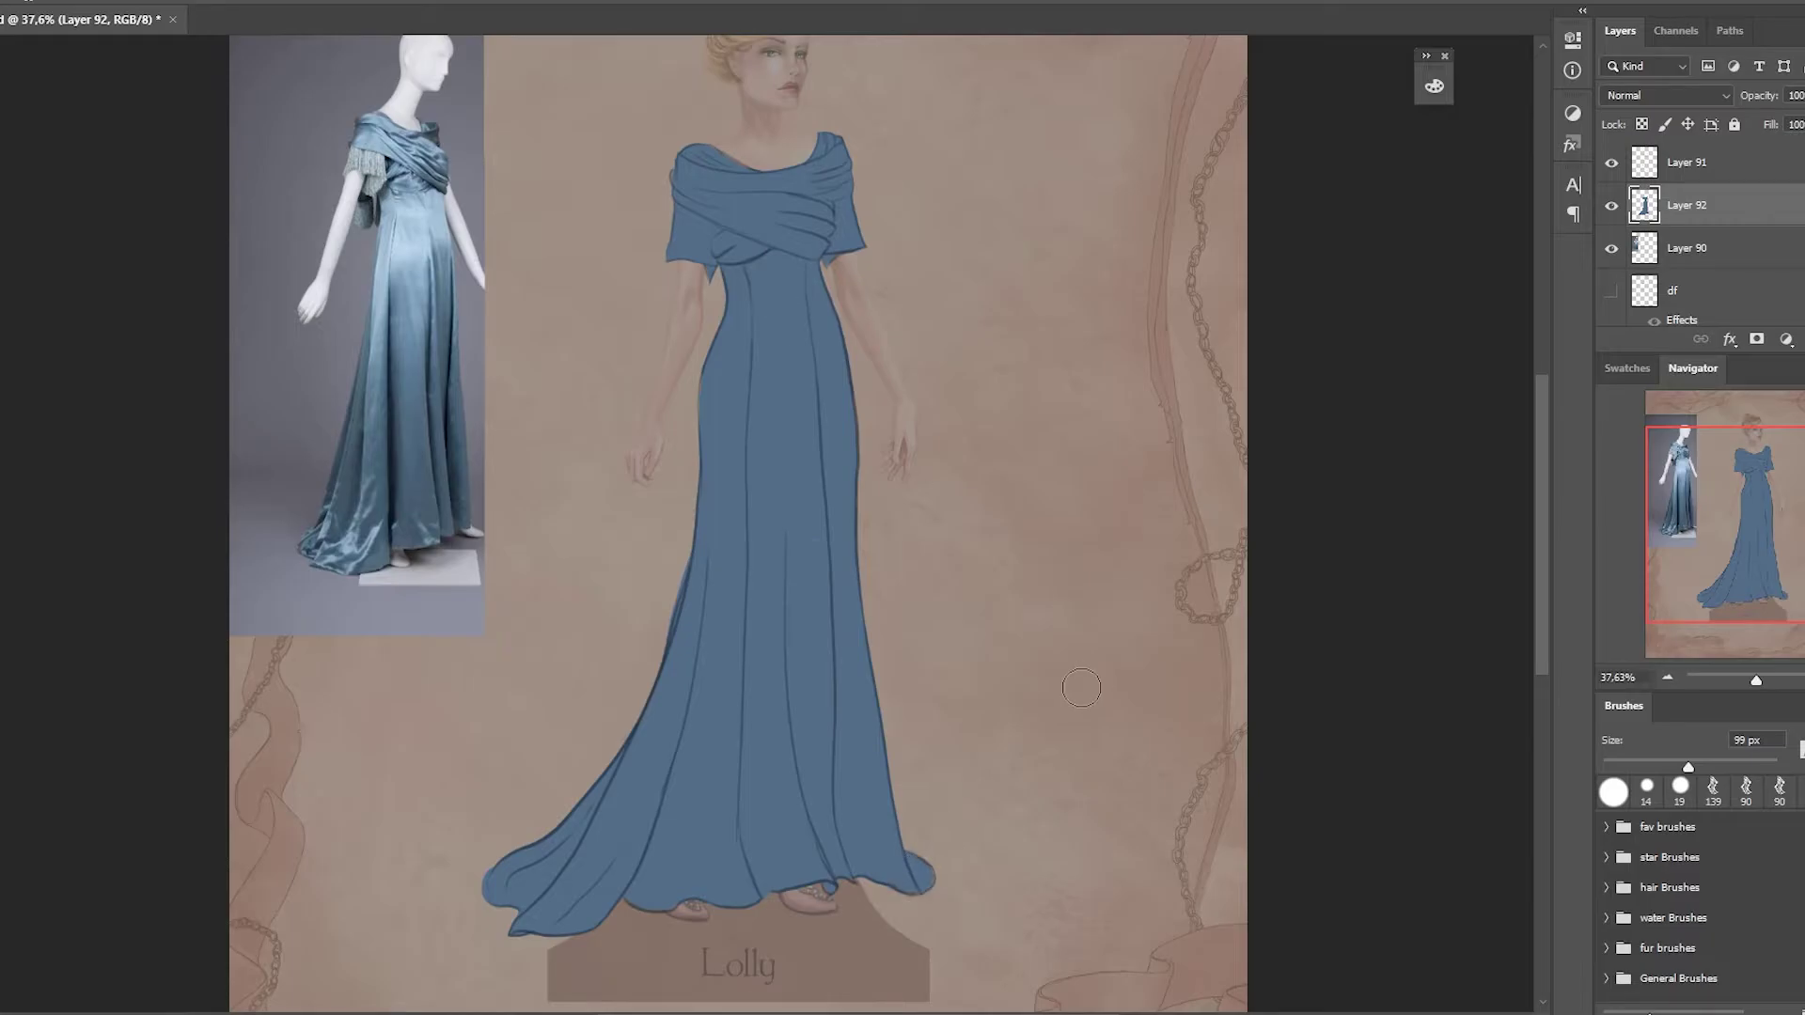
Merge the blue fill layer into Layer 91 and pick the 59 px soft touch brush
left_click(1723, 168, "shift")
right_click(1723, 168)
left_click(1617, 750)
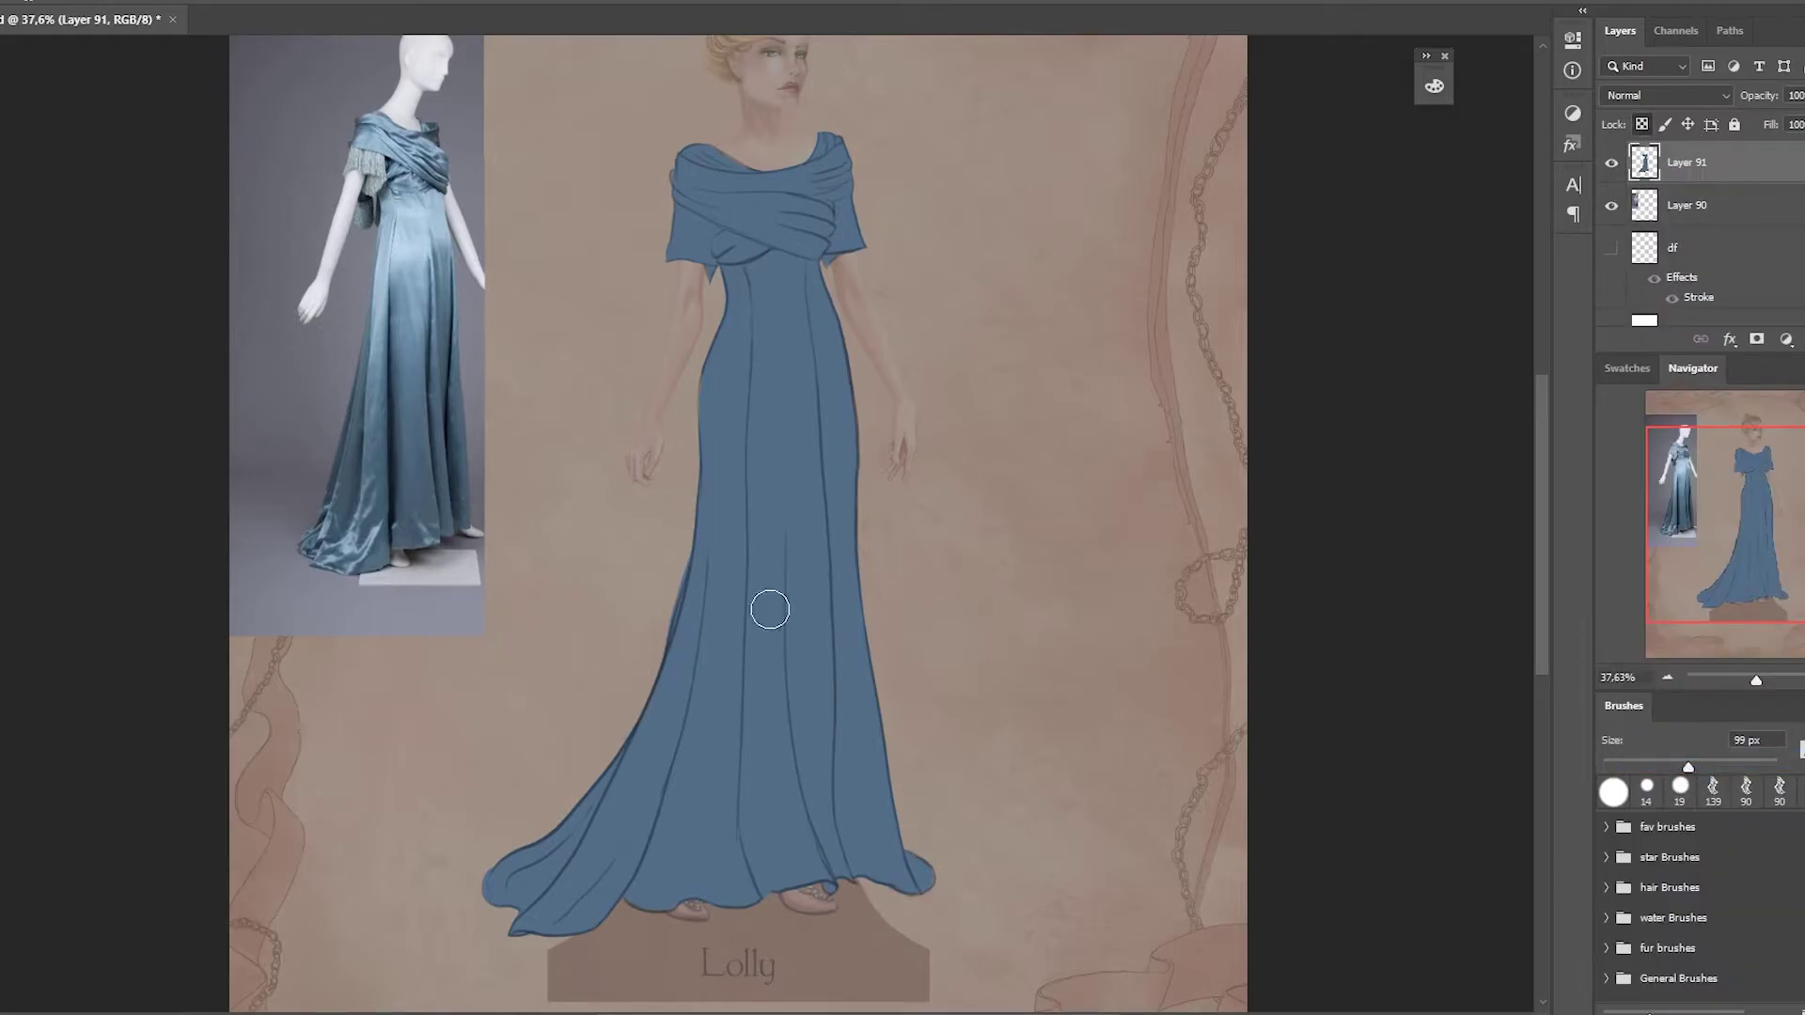
right_click(700, 786)
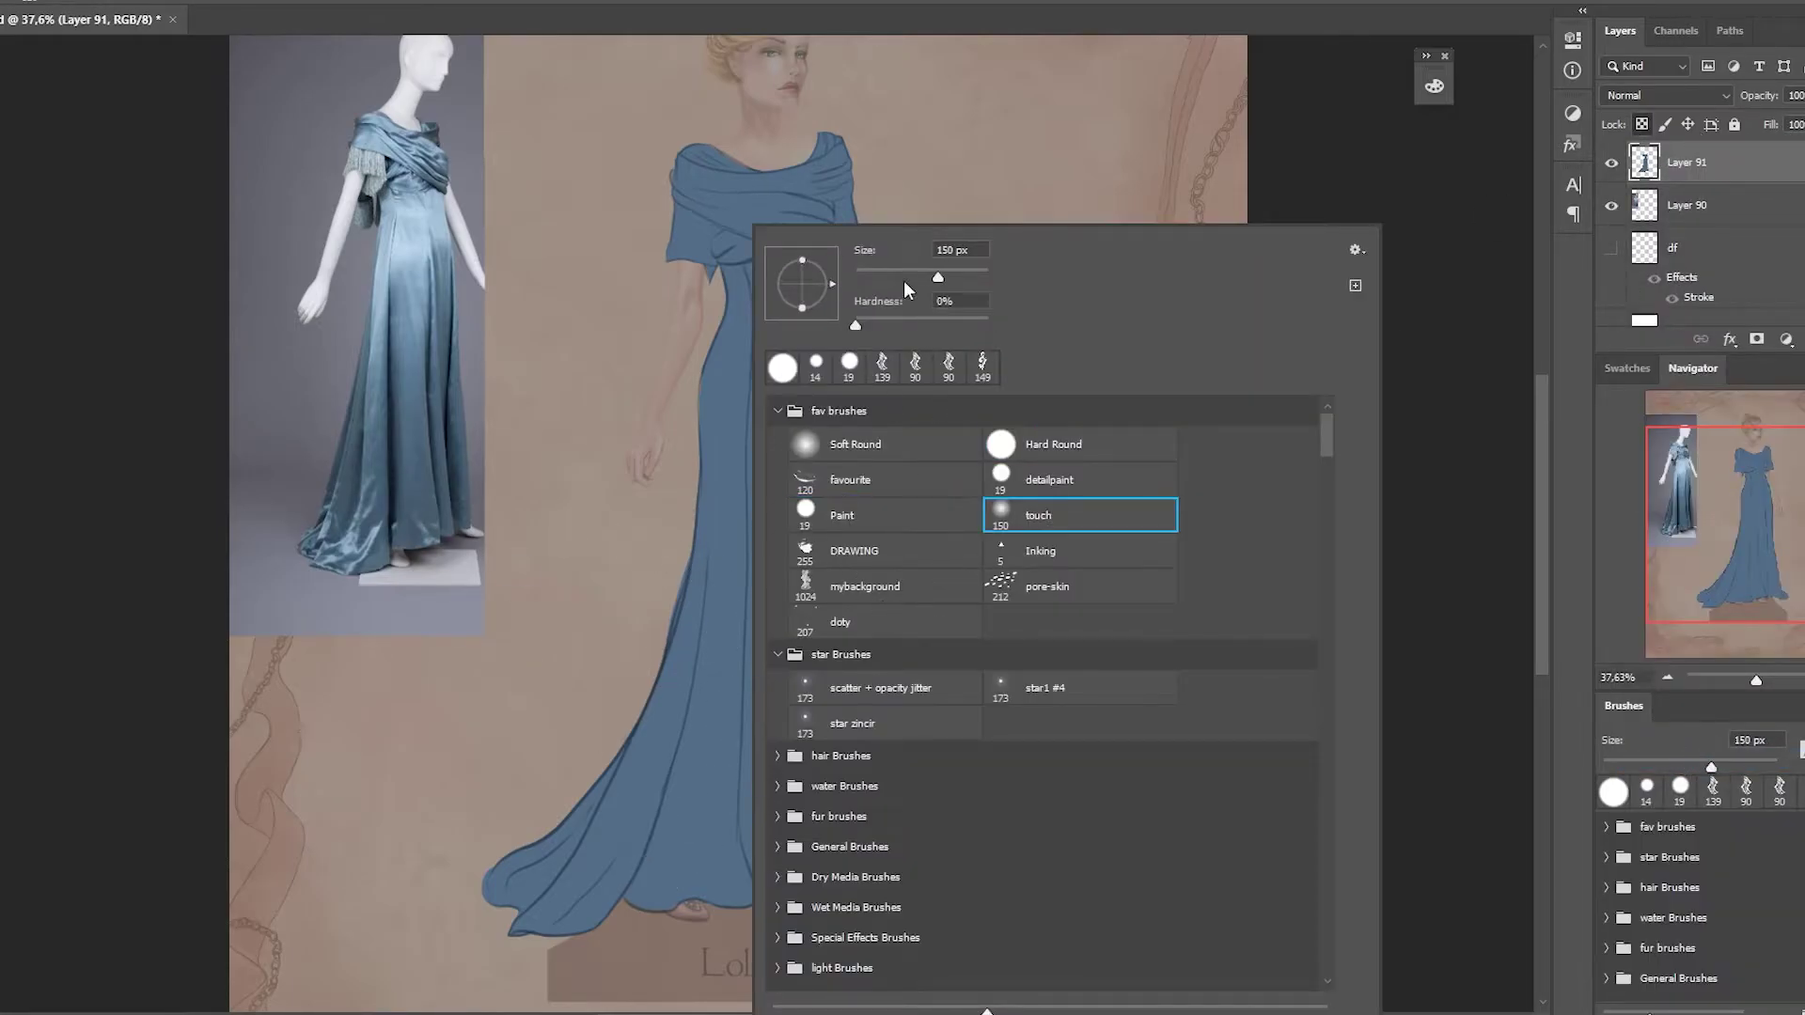
left_click_drag(913, 285, 890, 286)
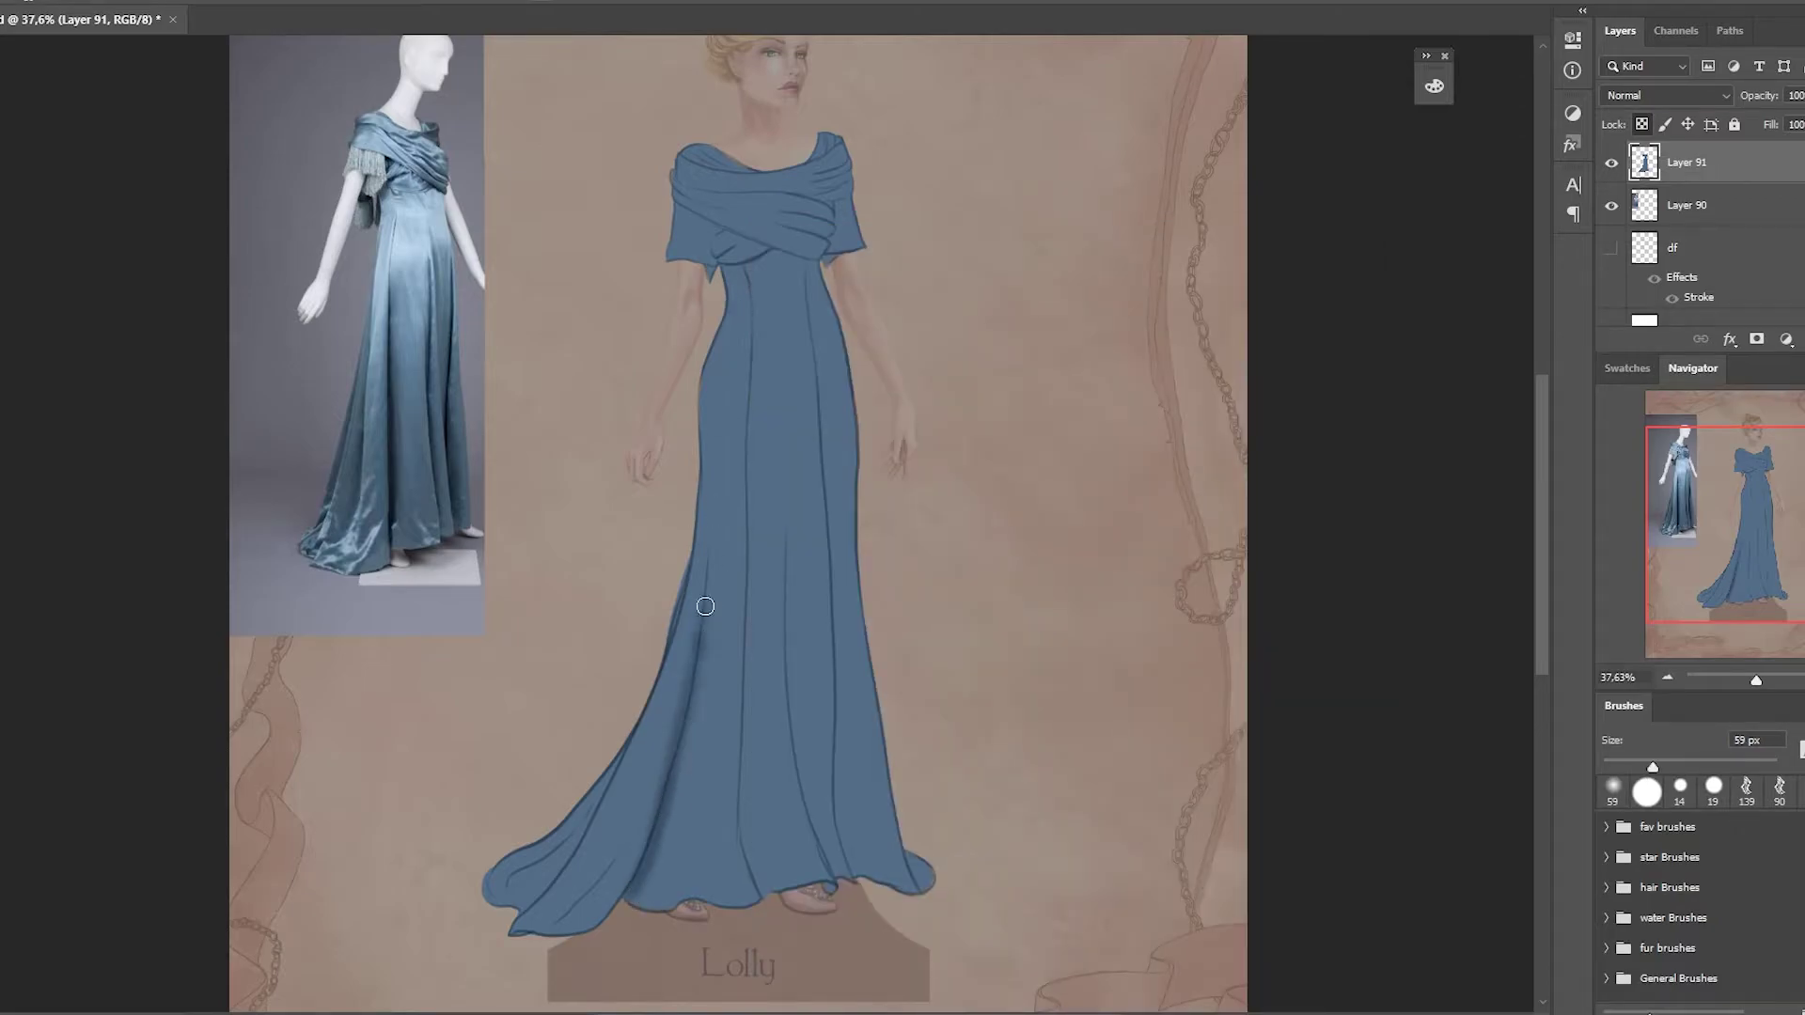
Shade the skirt's left edge, centre folds, sides, left train and hem in darker blue
mouse_move(706, 662)
left_mouse_down()
mouse_move(719, 367)
mouse_move(752, 874)
left_mouse_up()
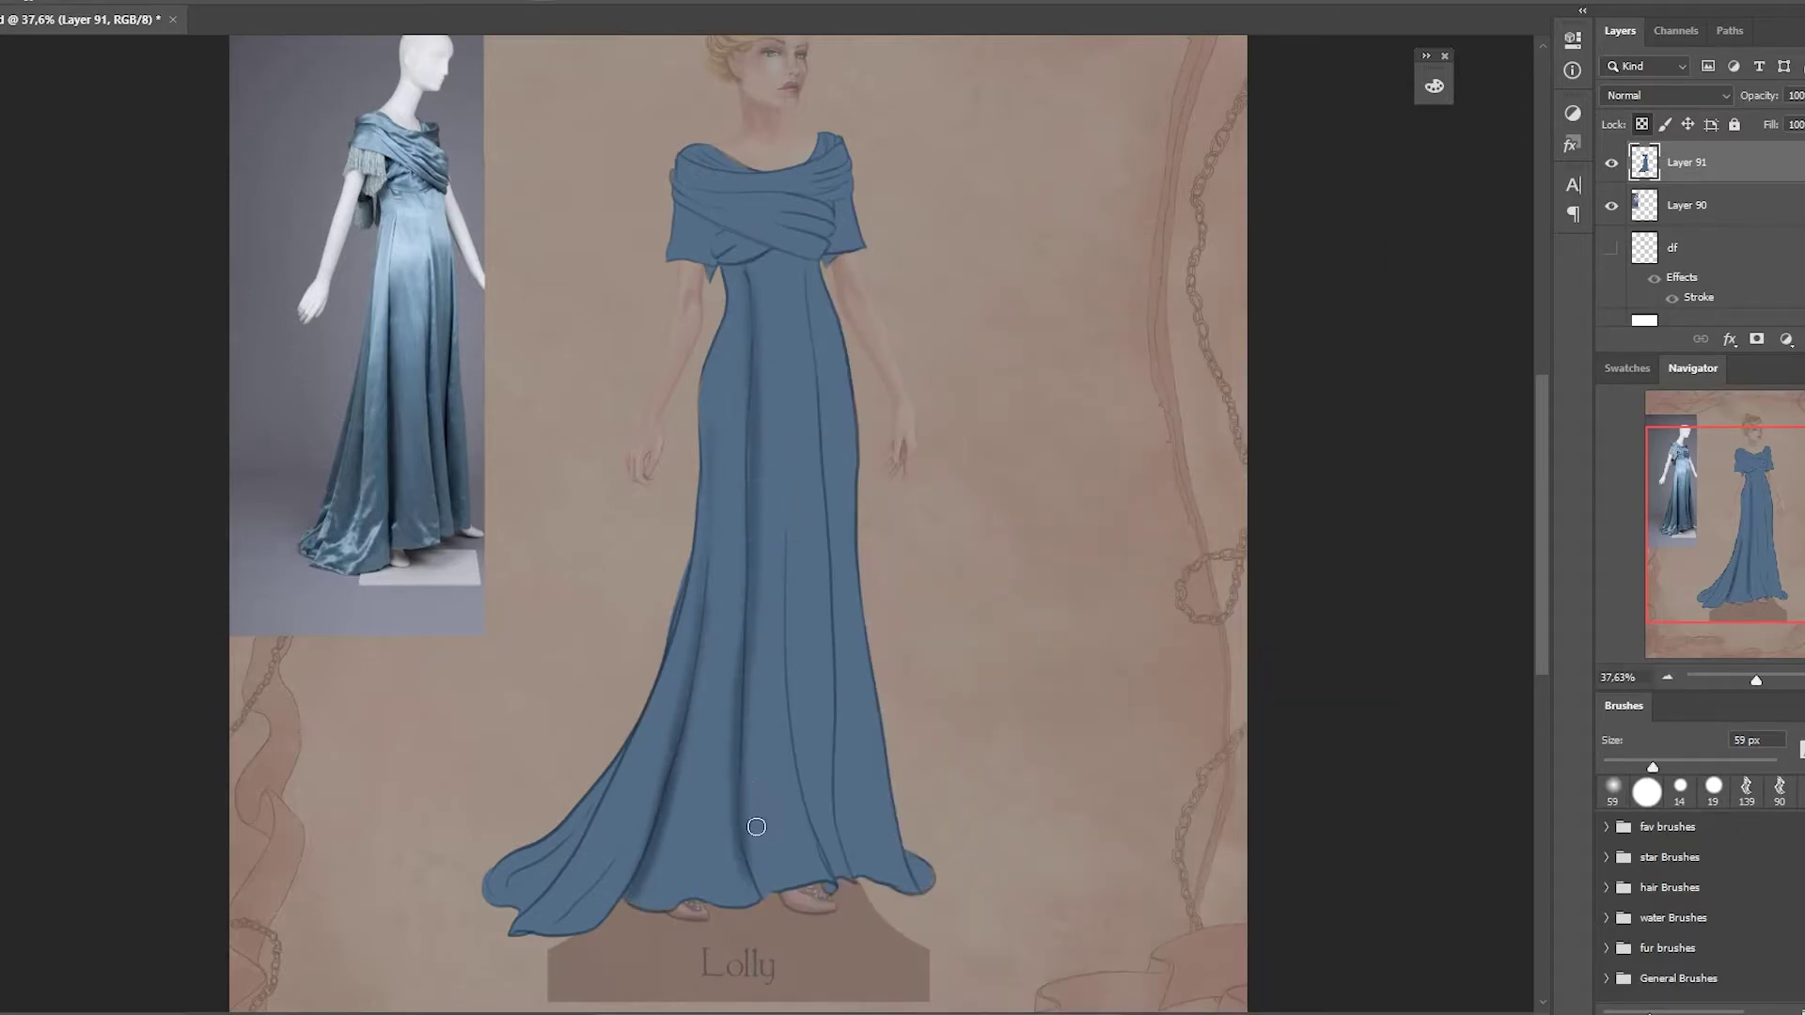
mouse_move(743, 695)
left_mouse_down()
mouse_move(756, 893)
mouse_move(743, 583)
mouse_move(800, 827)
mouse_move(841, 920)
left_mouse_up()
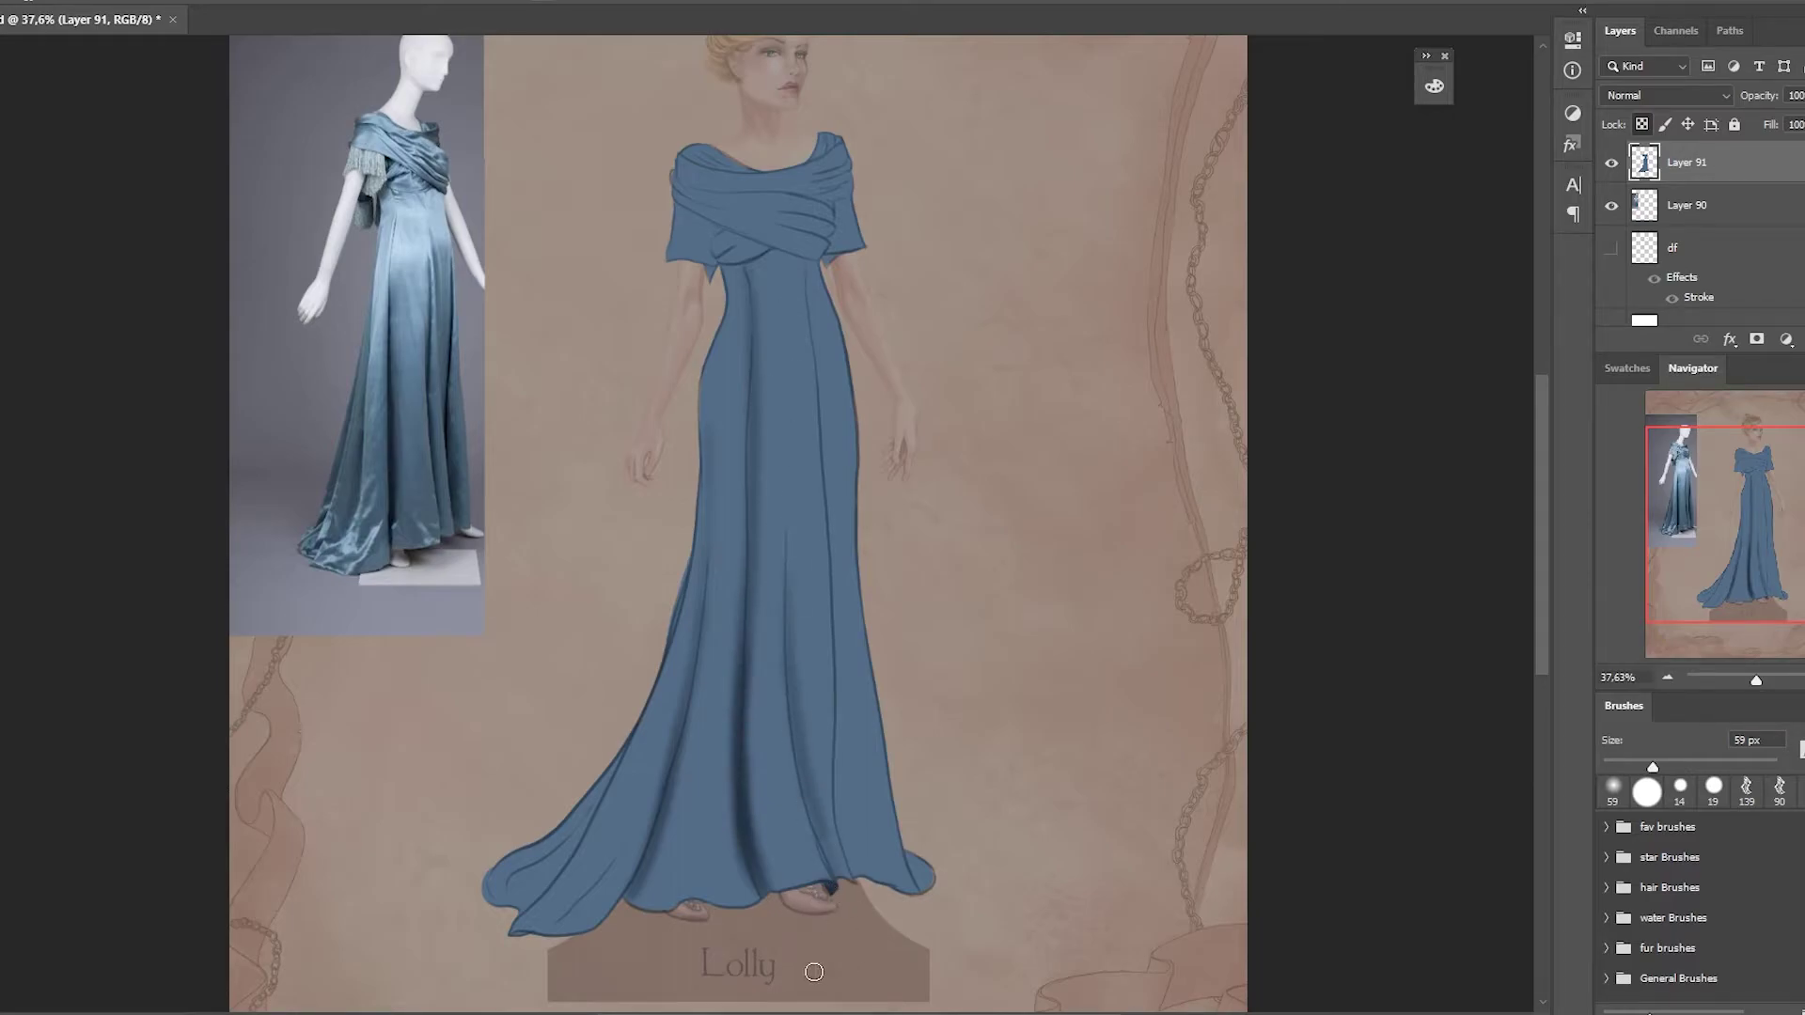
left_click_drag(506, 936, 606, 776)
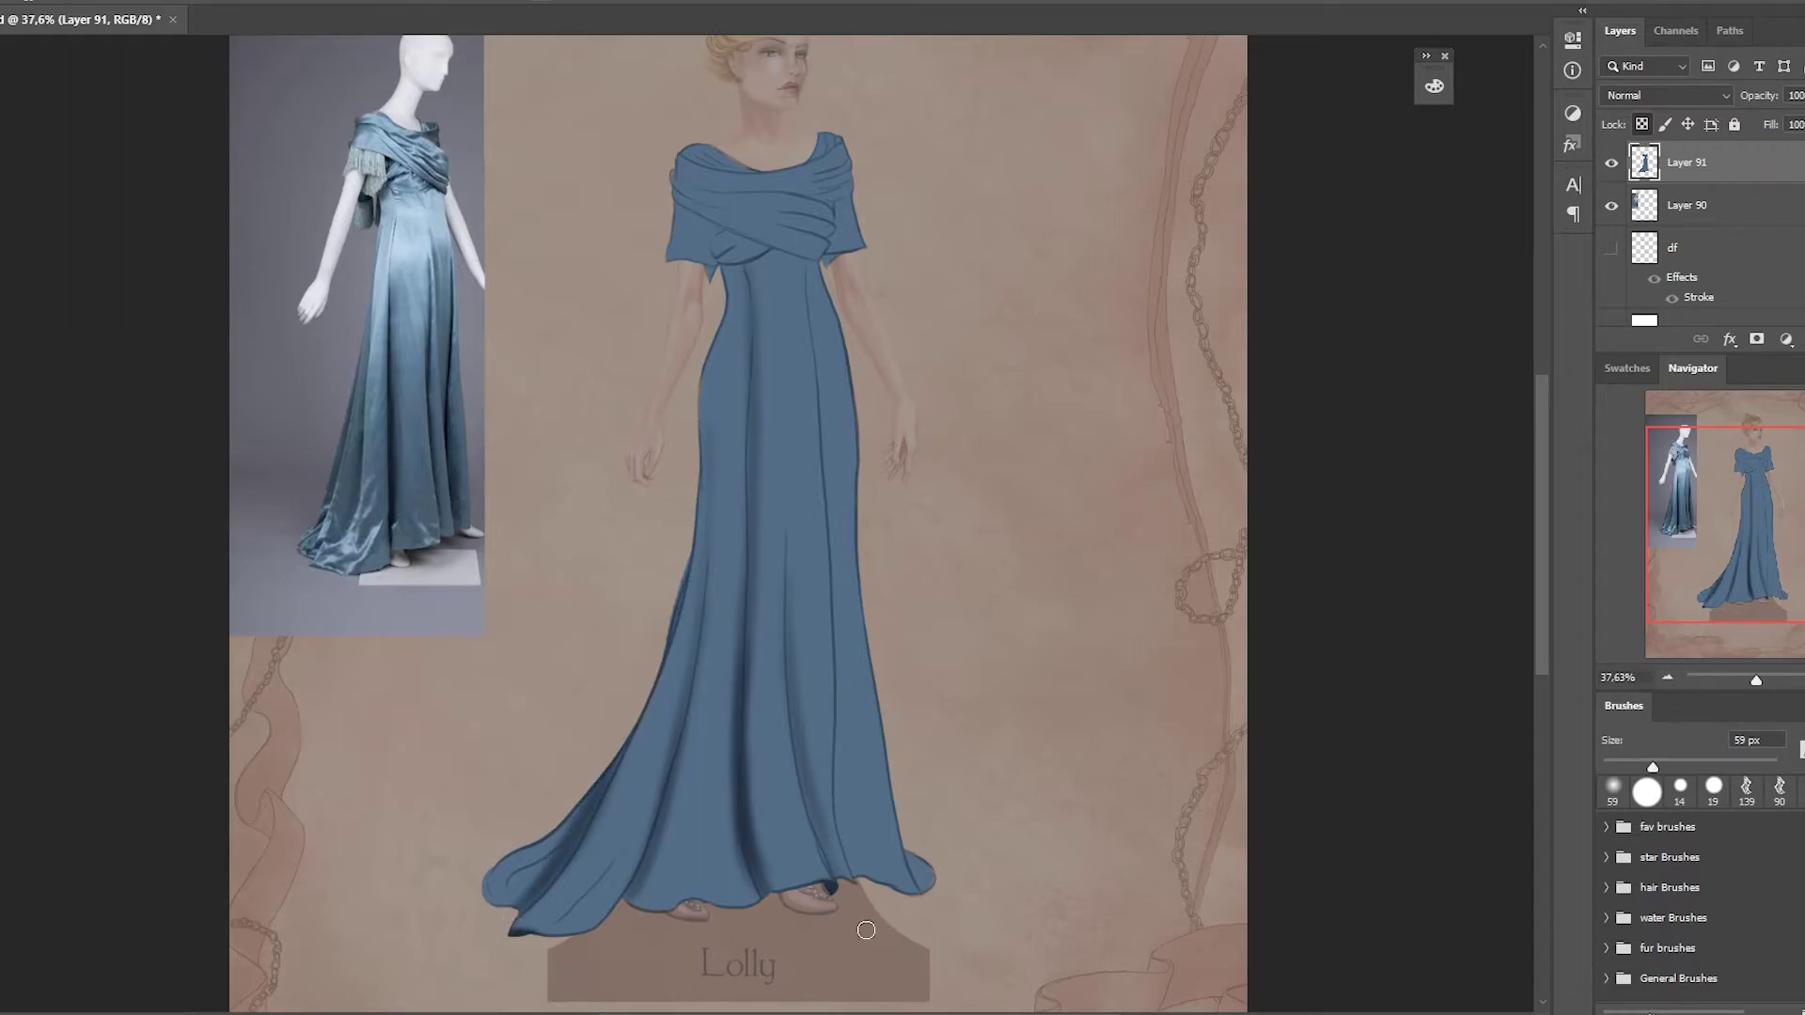
left_click_drag(794, 593, 837, 874)
key("ctrl+z")
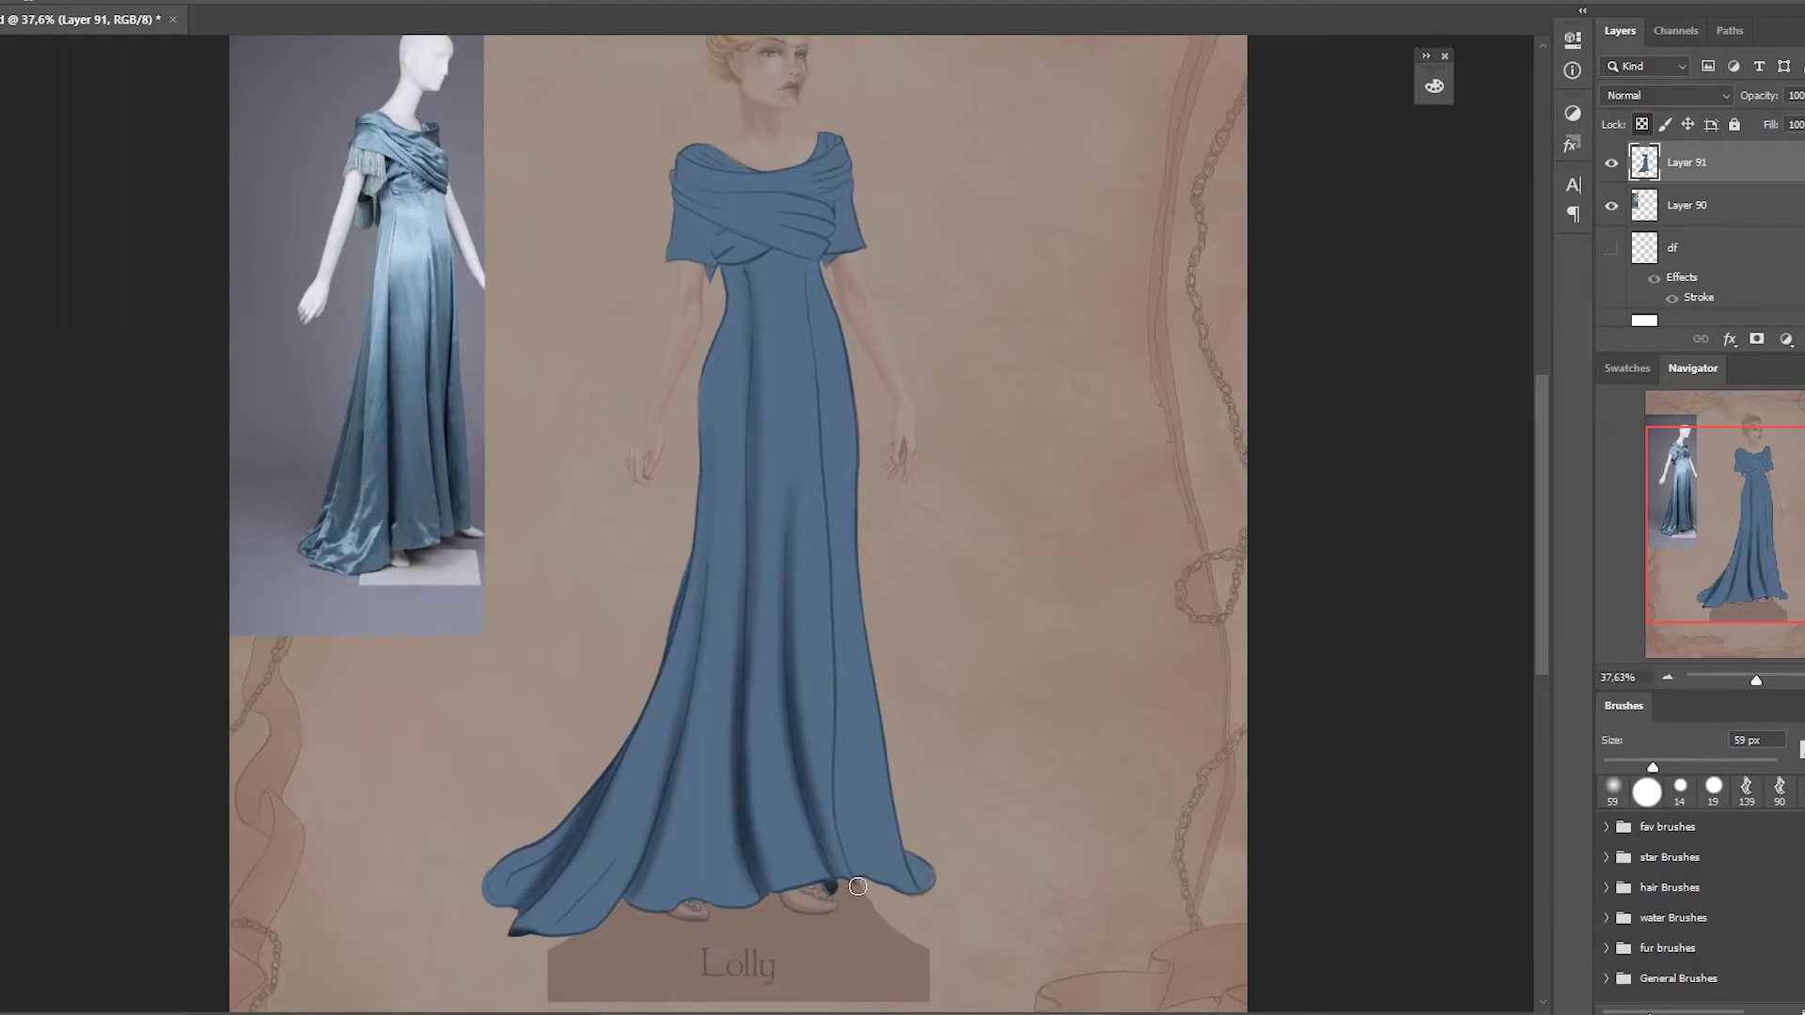
left_click_drag(818, 695, 841, 875)
left_click_drag(818, 390, 832, 733)
left_click_drag(677, 766, 630, 902)
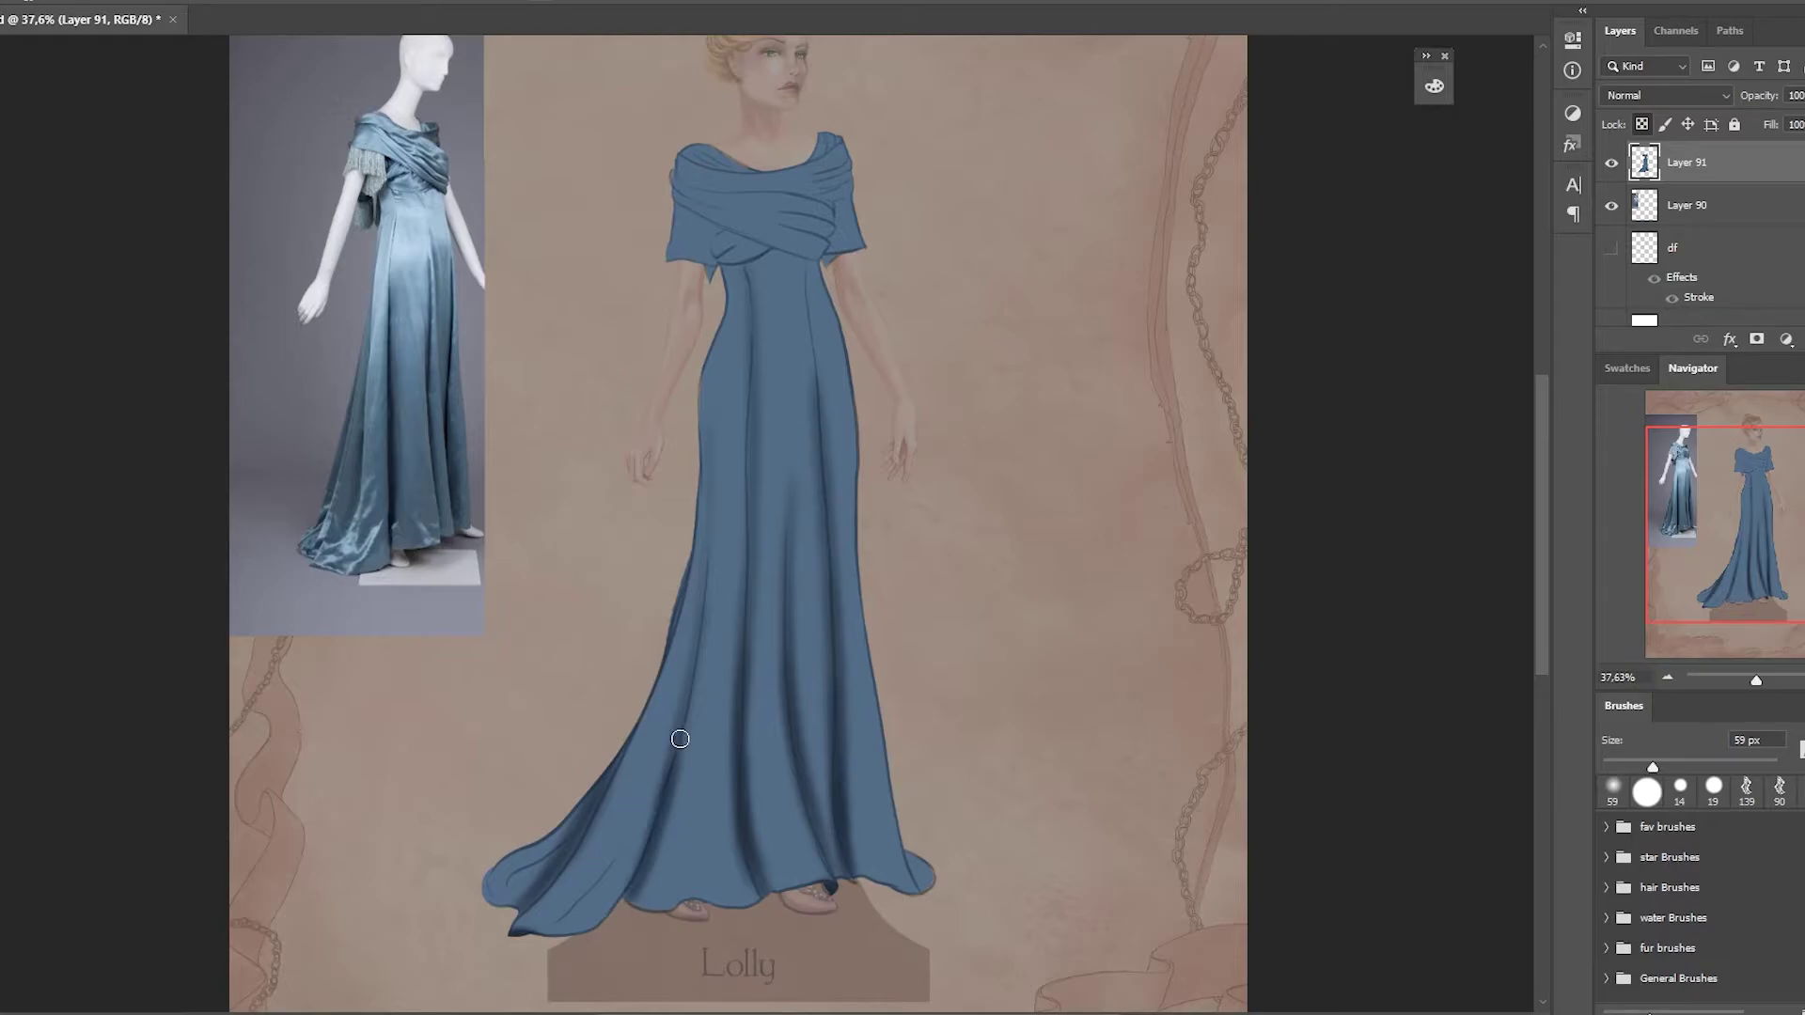
left_click_drag(722, 400, 675, 780)
left_click_drag(710, 347, 696, 597)
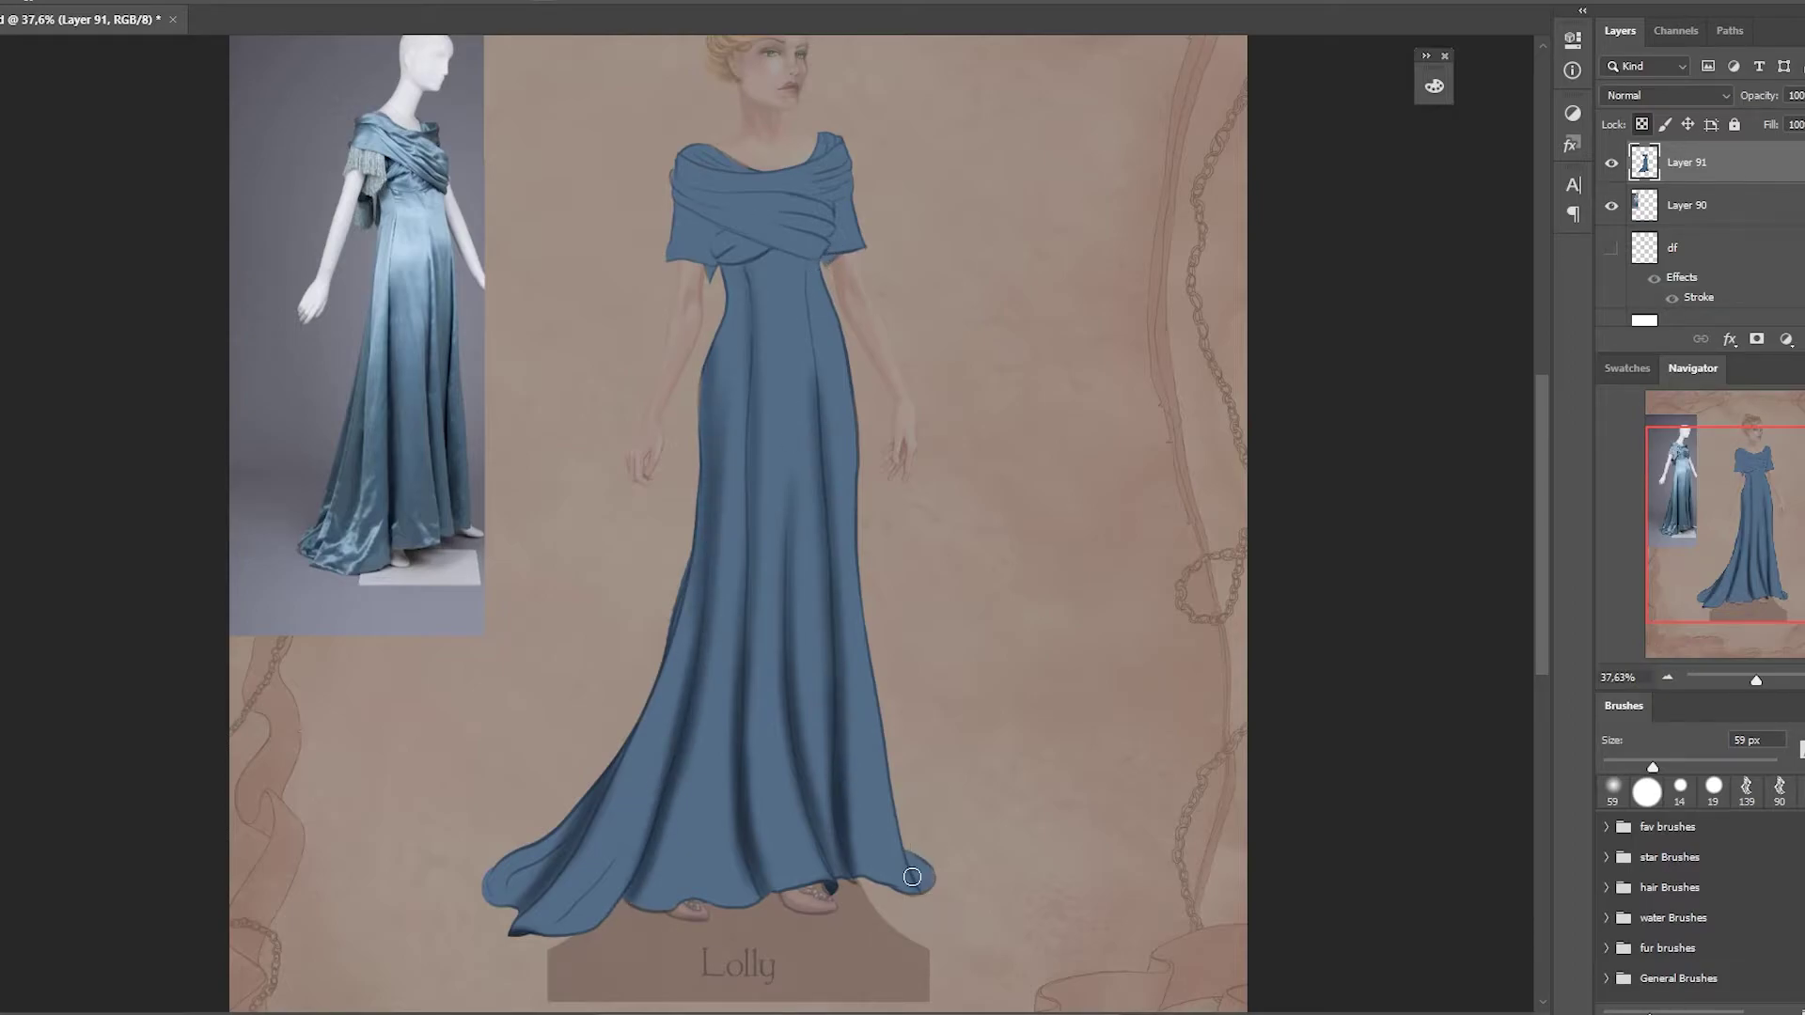
mouse_move(507, 884)
left_mouse_down()
mouse_move(585, 844)
mouse_move(630, 926)
left_mouse_up()
left_click_drag(630, 804, 582, 890)
With a 26 px brush, shade the shawl folds, its top edge and the neckline
right_click(807, 212)
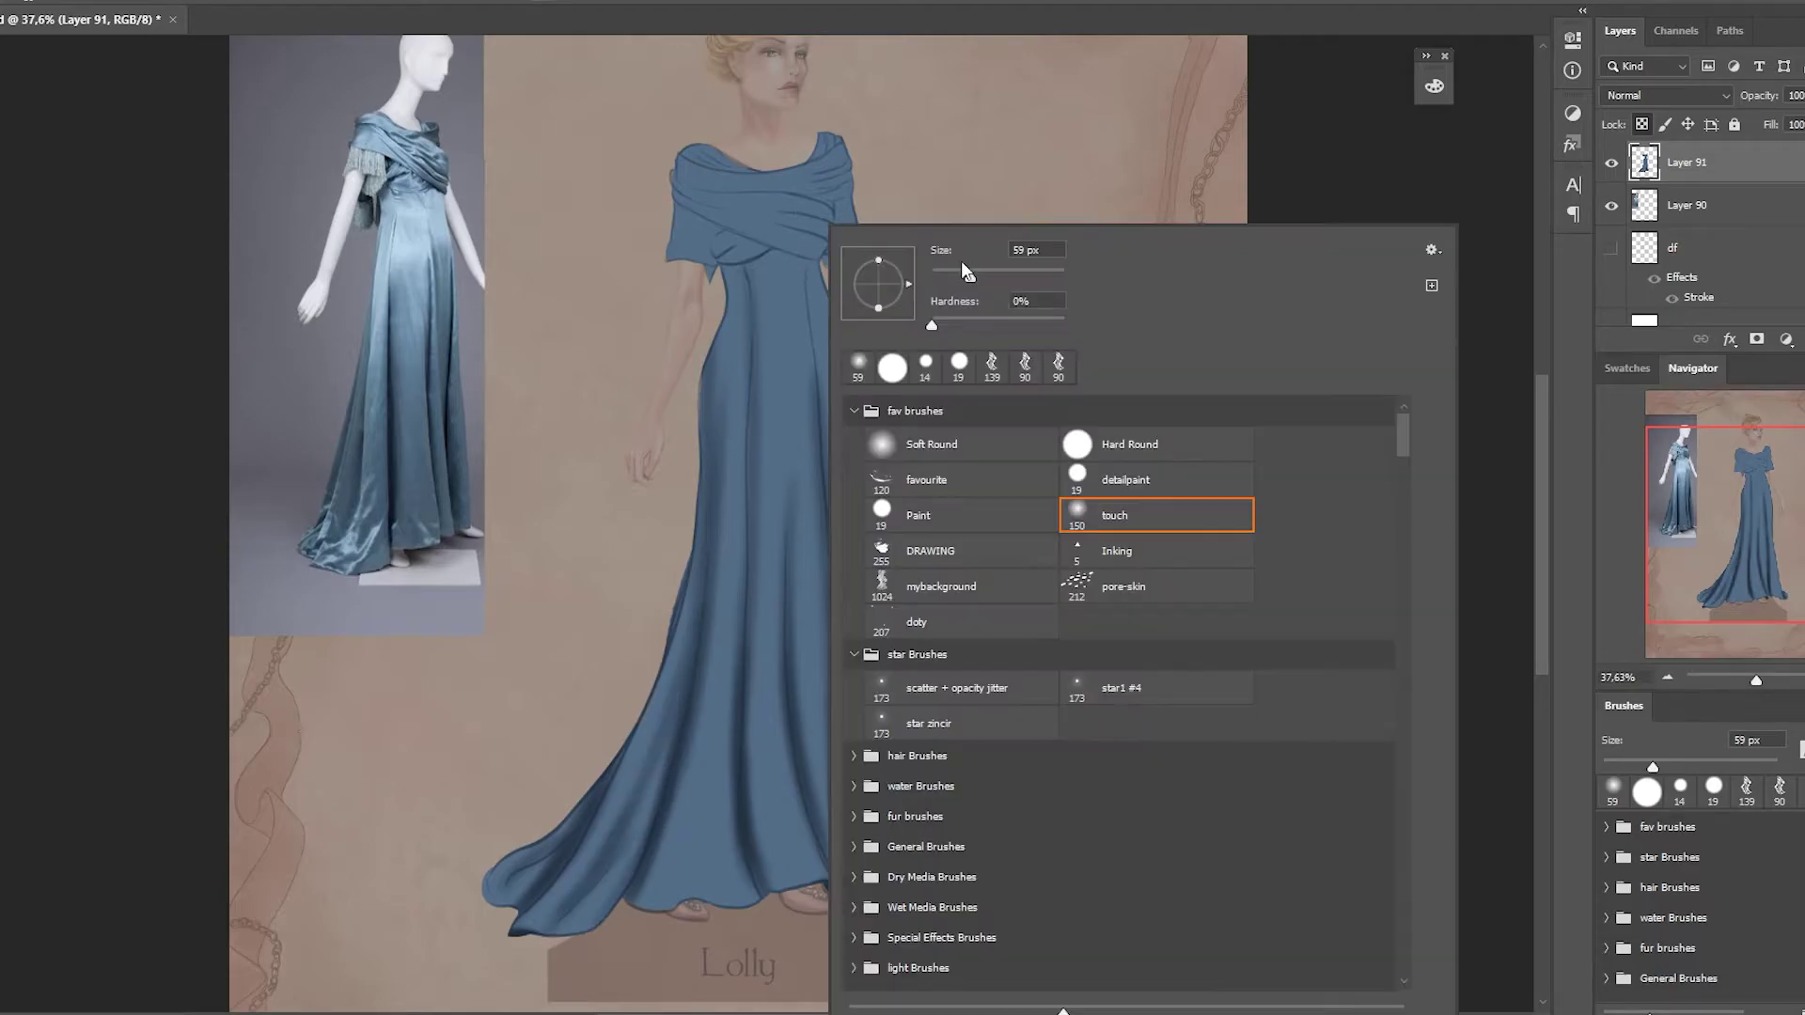
type("26")
key("Return")
mouse_move(710, 179)
left_mouse_down()
mouse_move(822, 202)
mouse_move(818, 235)
mouse_move(750, 230)
left_mouse_up()
mouse_move(705, 205)
left_mouse_down()
mouse_move(675, 221)
mouse_move(682, 207)
left_mouse_up()
mouse_move(764, 247)
left_mouse_down()
mouse_move(808, 256)
mouse_move(717, 252)
left_mouse_up()
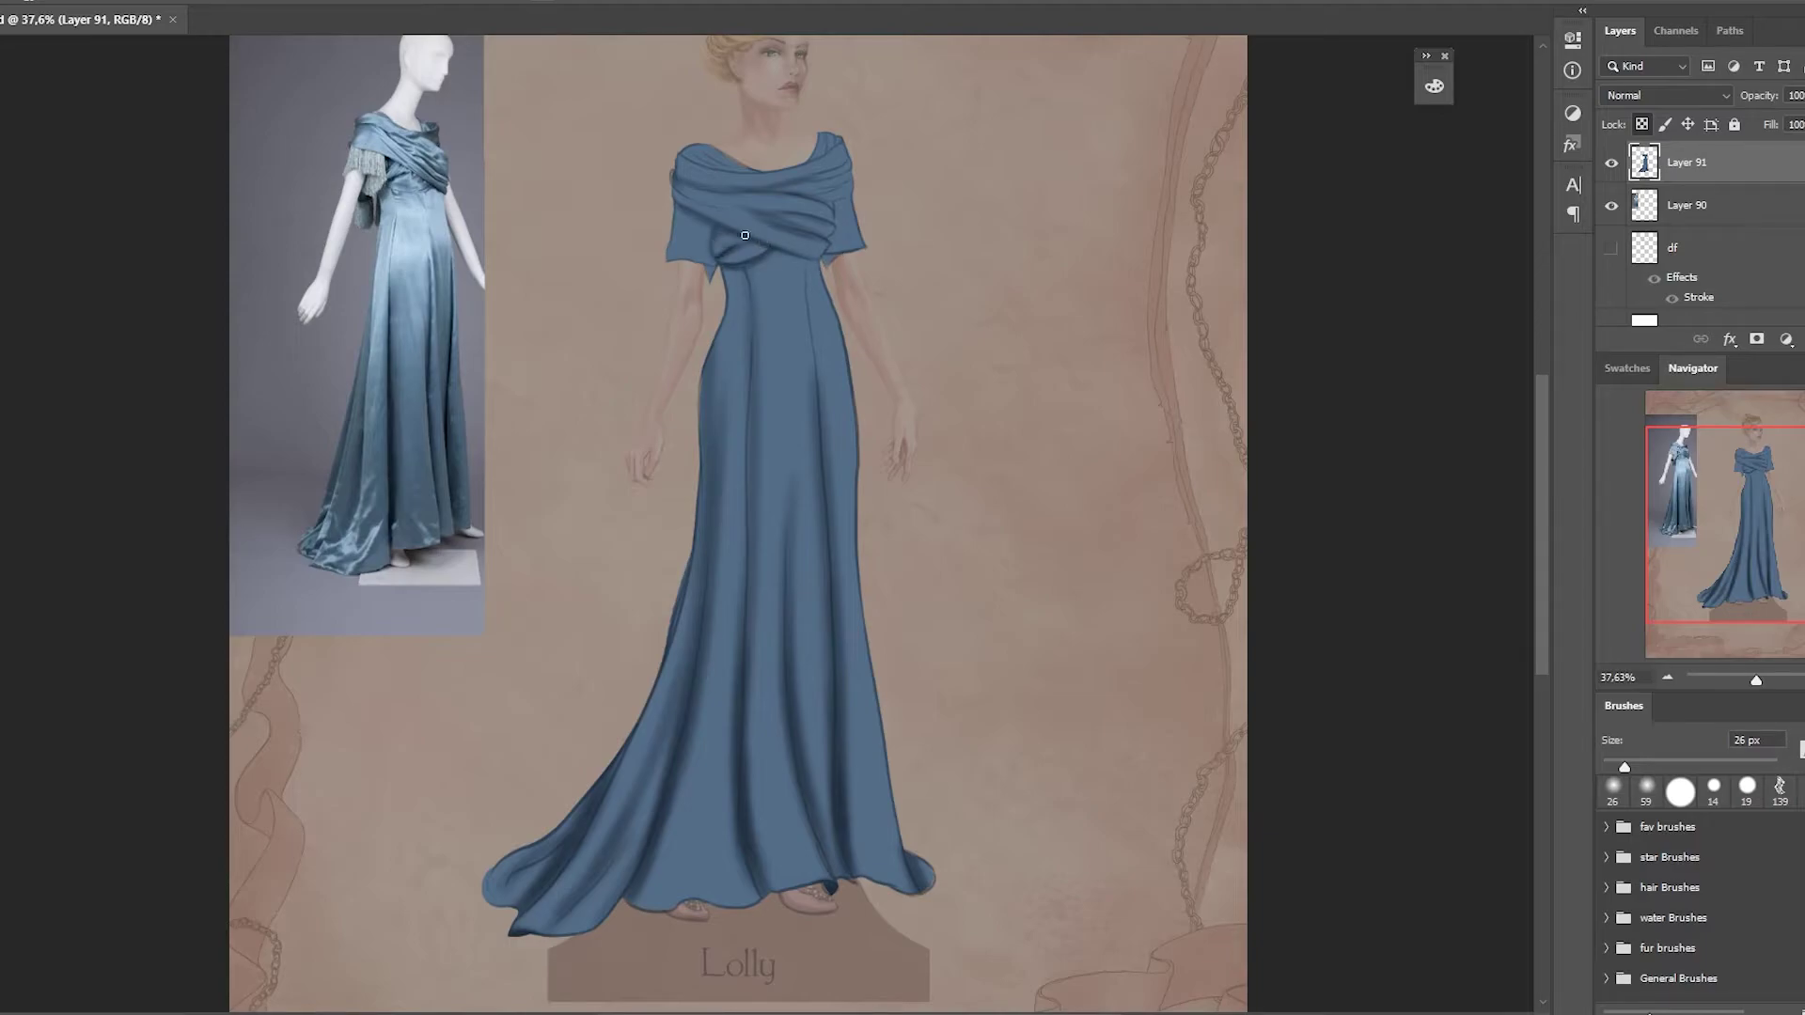
mouse_move(851, 162)
left_mouse_down()
mouse_move(822, 178)
mouse_move(799, 161)
mouse_move(684, 175)
mouse_move(815, 159)
left_mouse_up()
left_click_drag(680, 152, 840, 138)
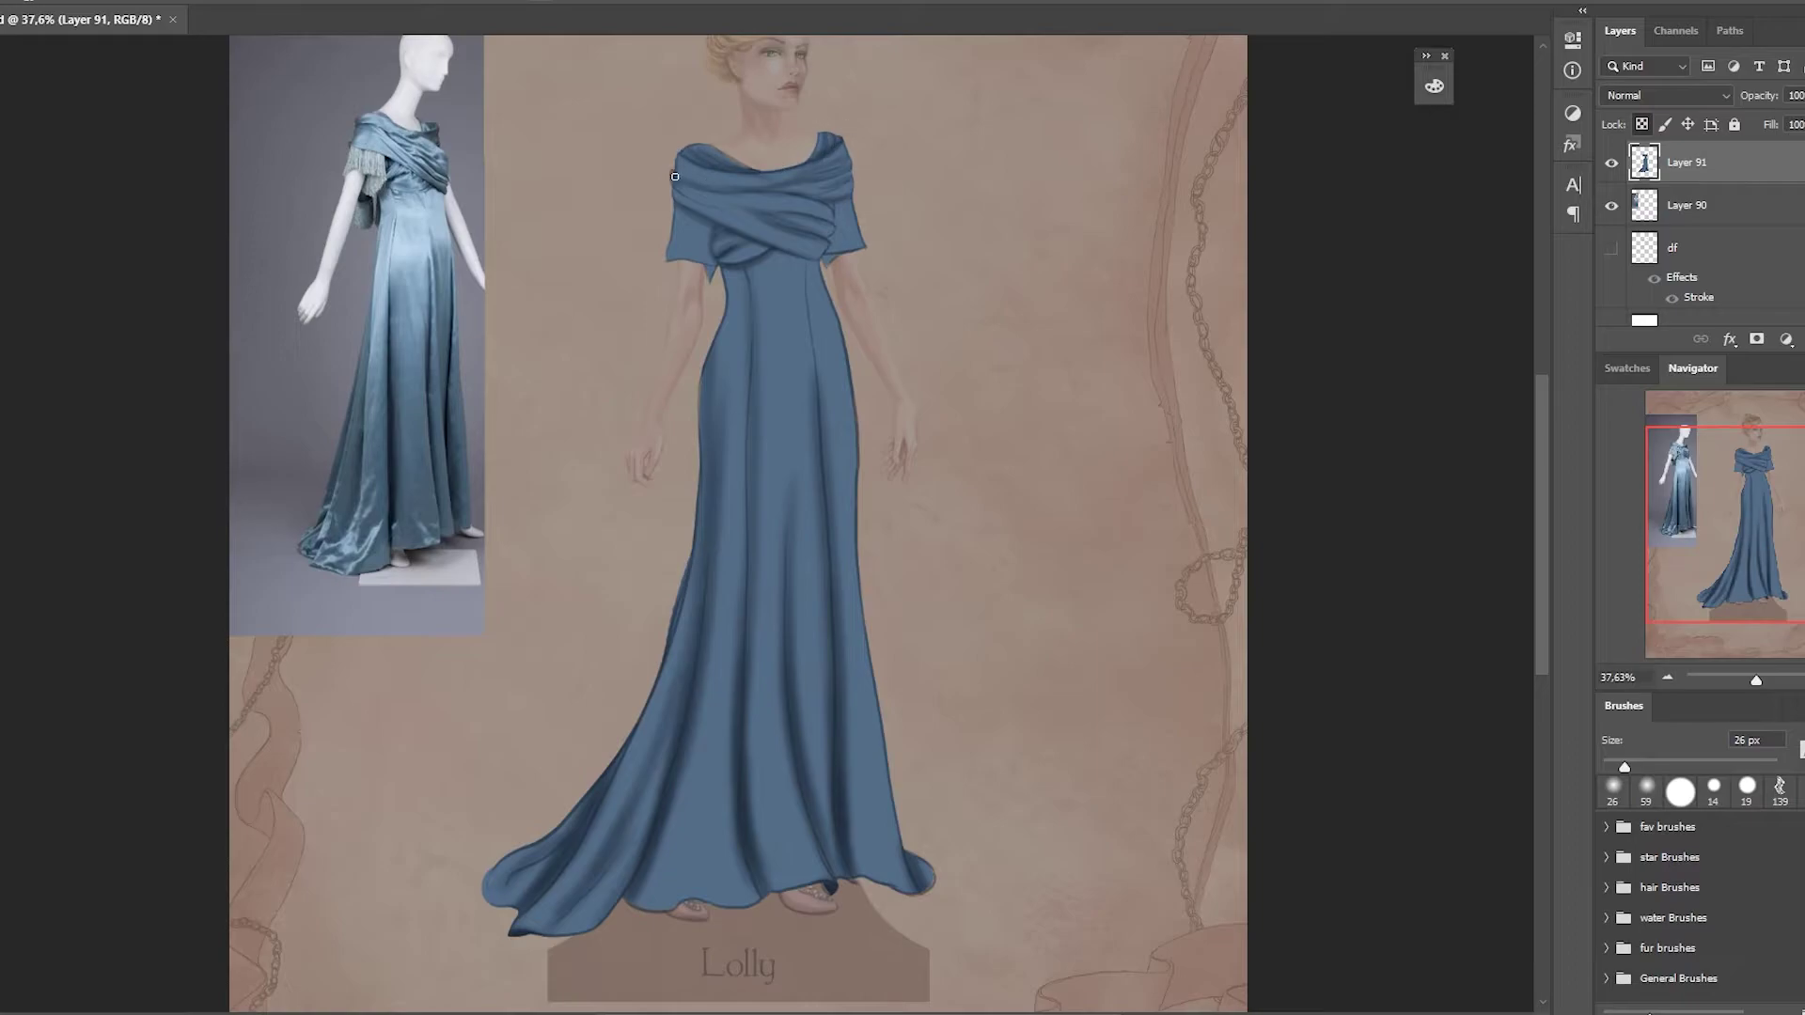
mouse_move(675, 176)
left_mouse_down()
mouse_move(840, 192)
mouse_move(834, 177)
mouse_move(832, 235)
left_mouse_up()
At 78 px, paint light highlights down the bodice, lower skirt, right edge and lower-left hem
right_click(801, 227)
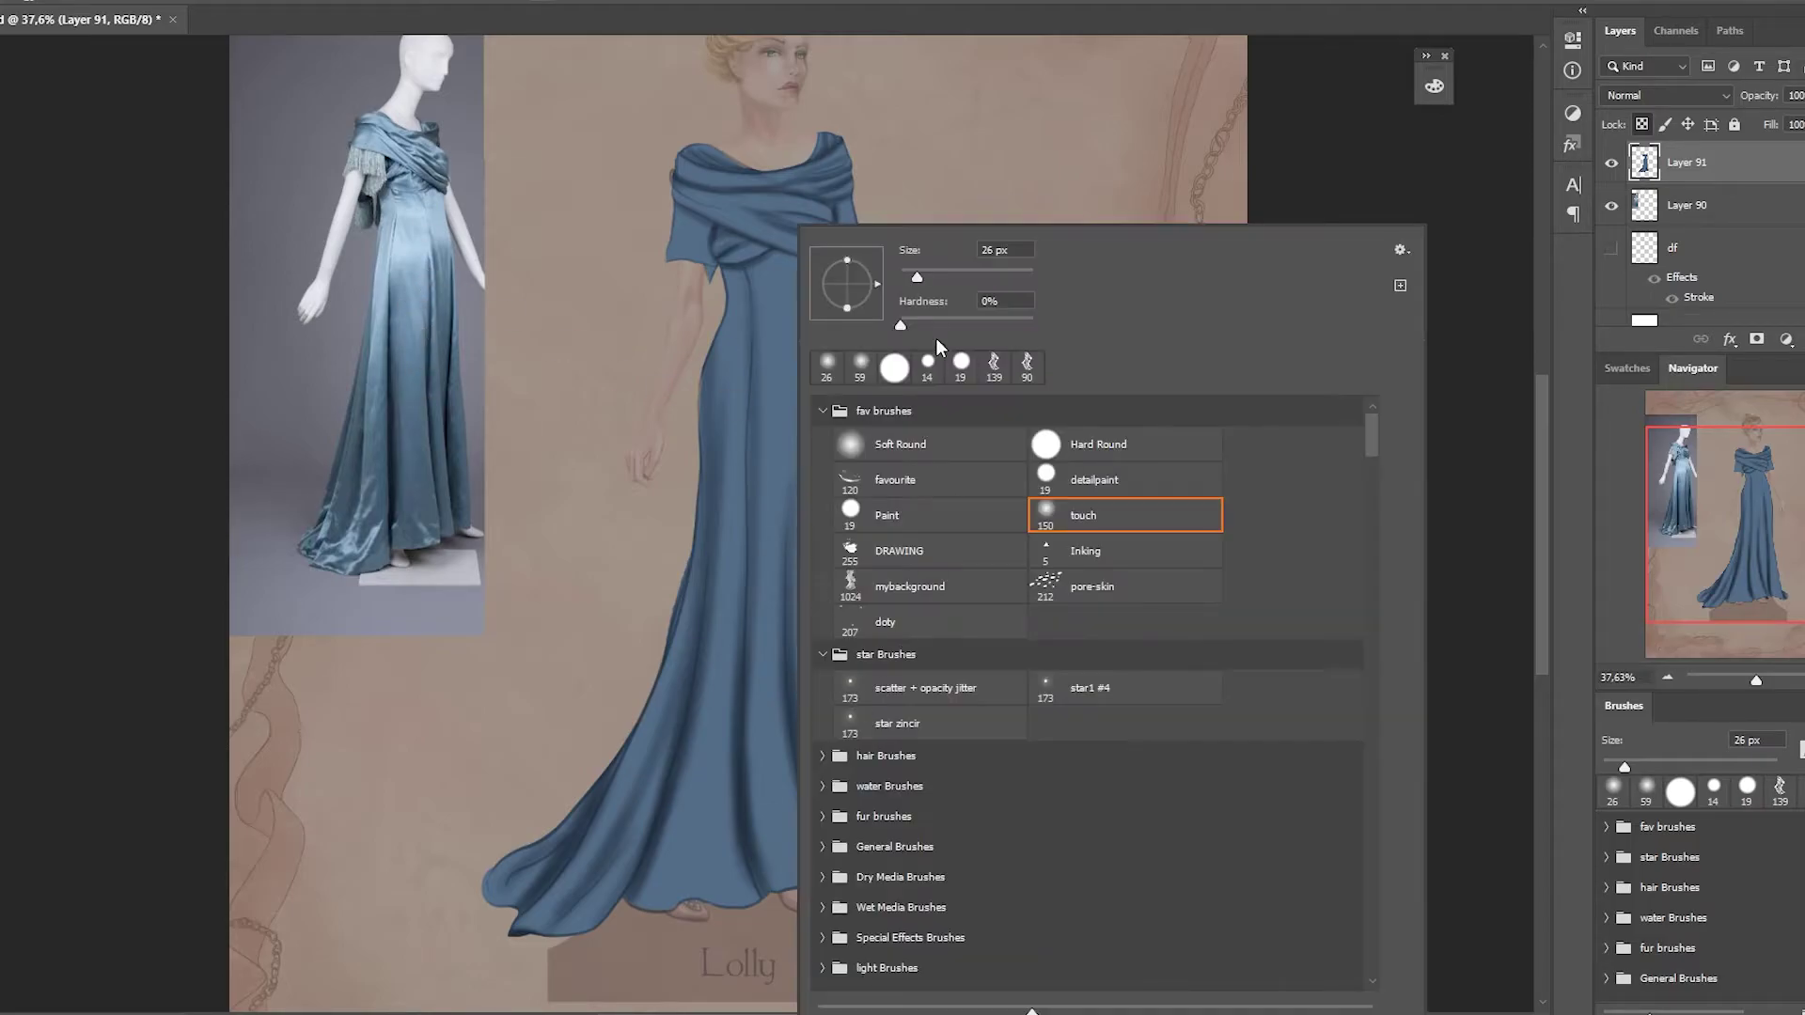
type("78")
key("Return")
mouse_move(728, 282)
left_mouse_down()
mouse_move(733, 507)
mouse_move(766, 508)
mouse_move(794, 300)
mouse_move(818, 639)
left_mouse_up()
left_click_drag(827, 292, 846, 564)
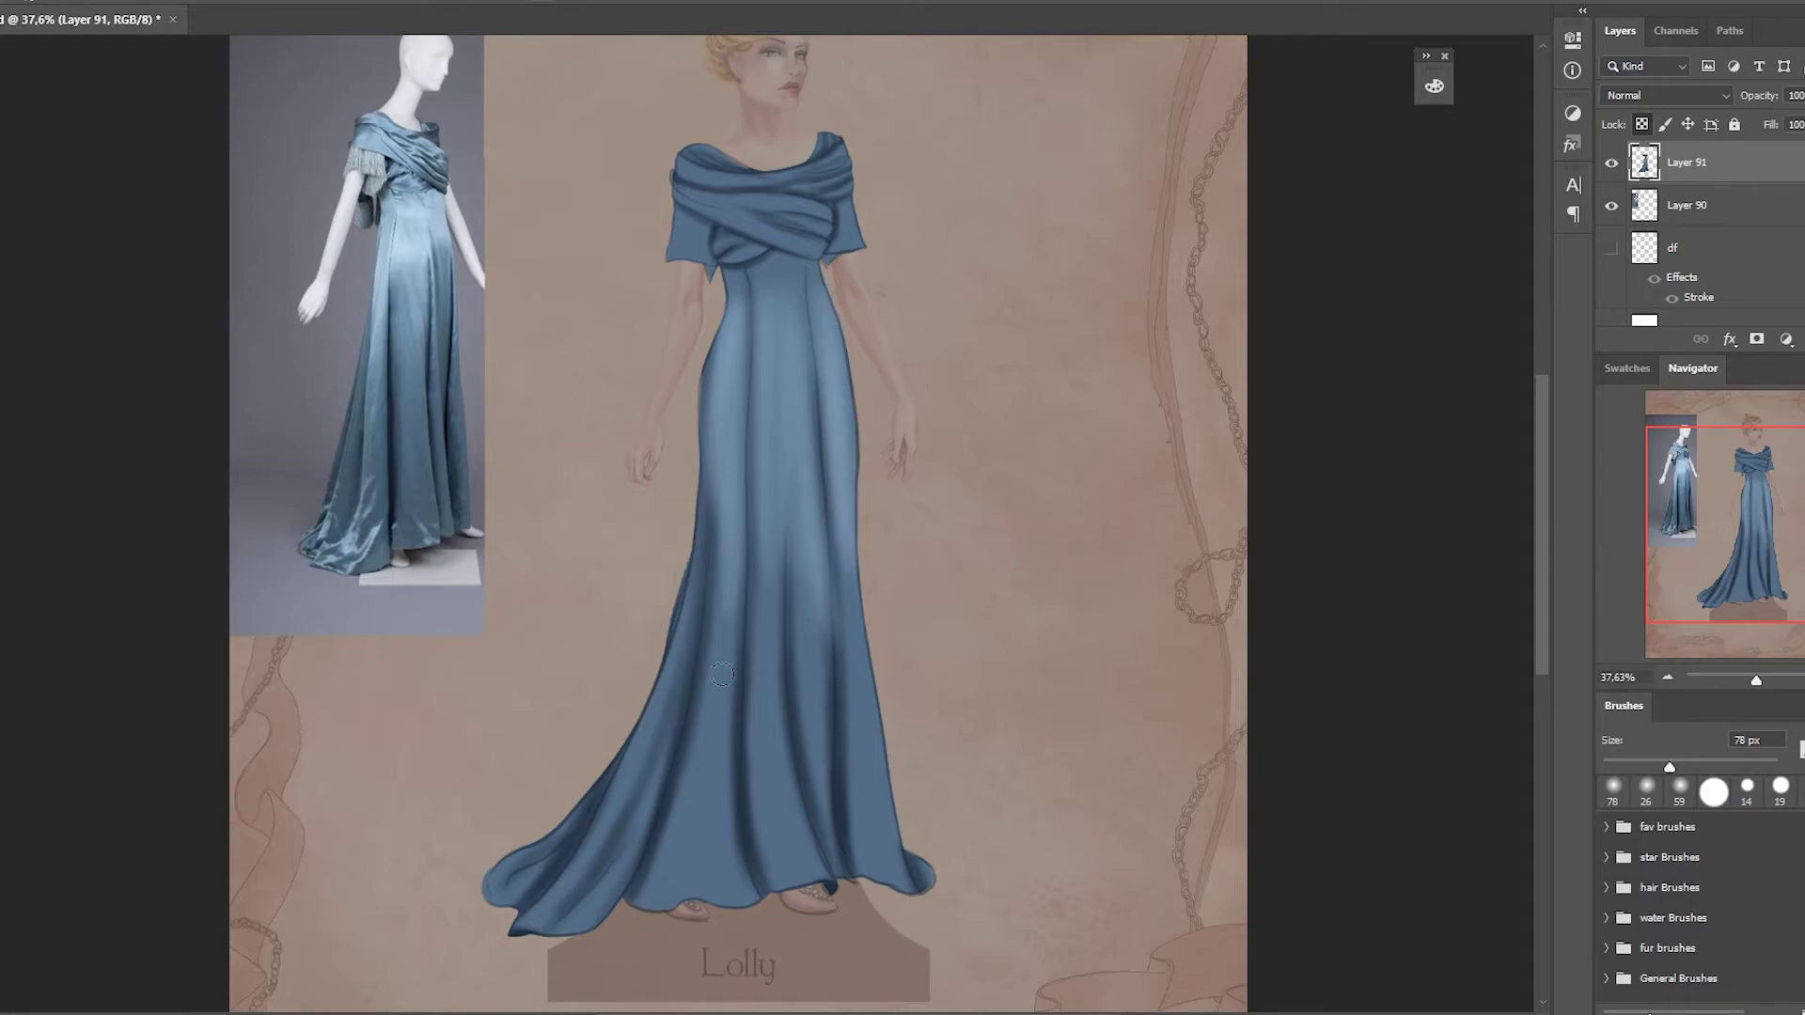
left_click_drag(724, 620, 658, 926)
left_click_drag(703, 736, 738, 917)
left_click_drag(715, 639, 808, 893)
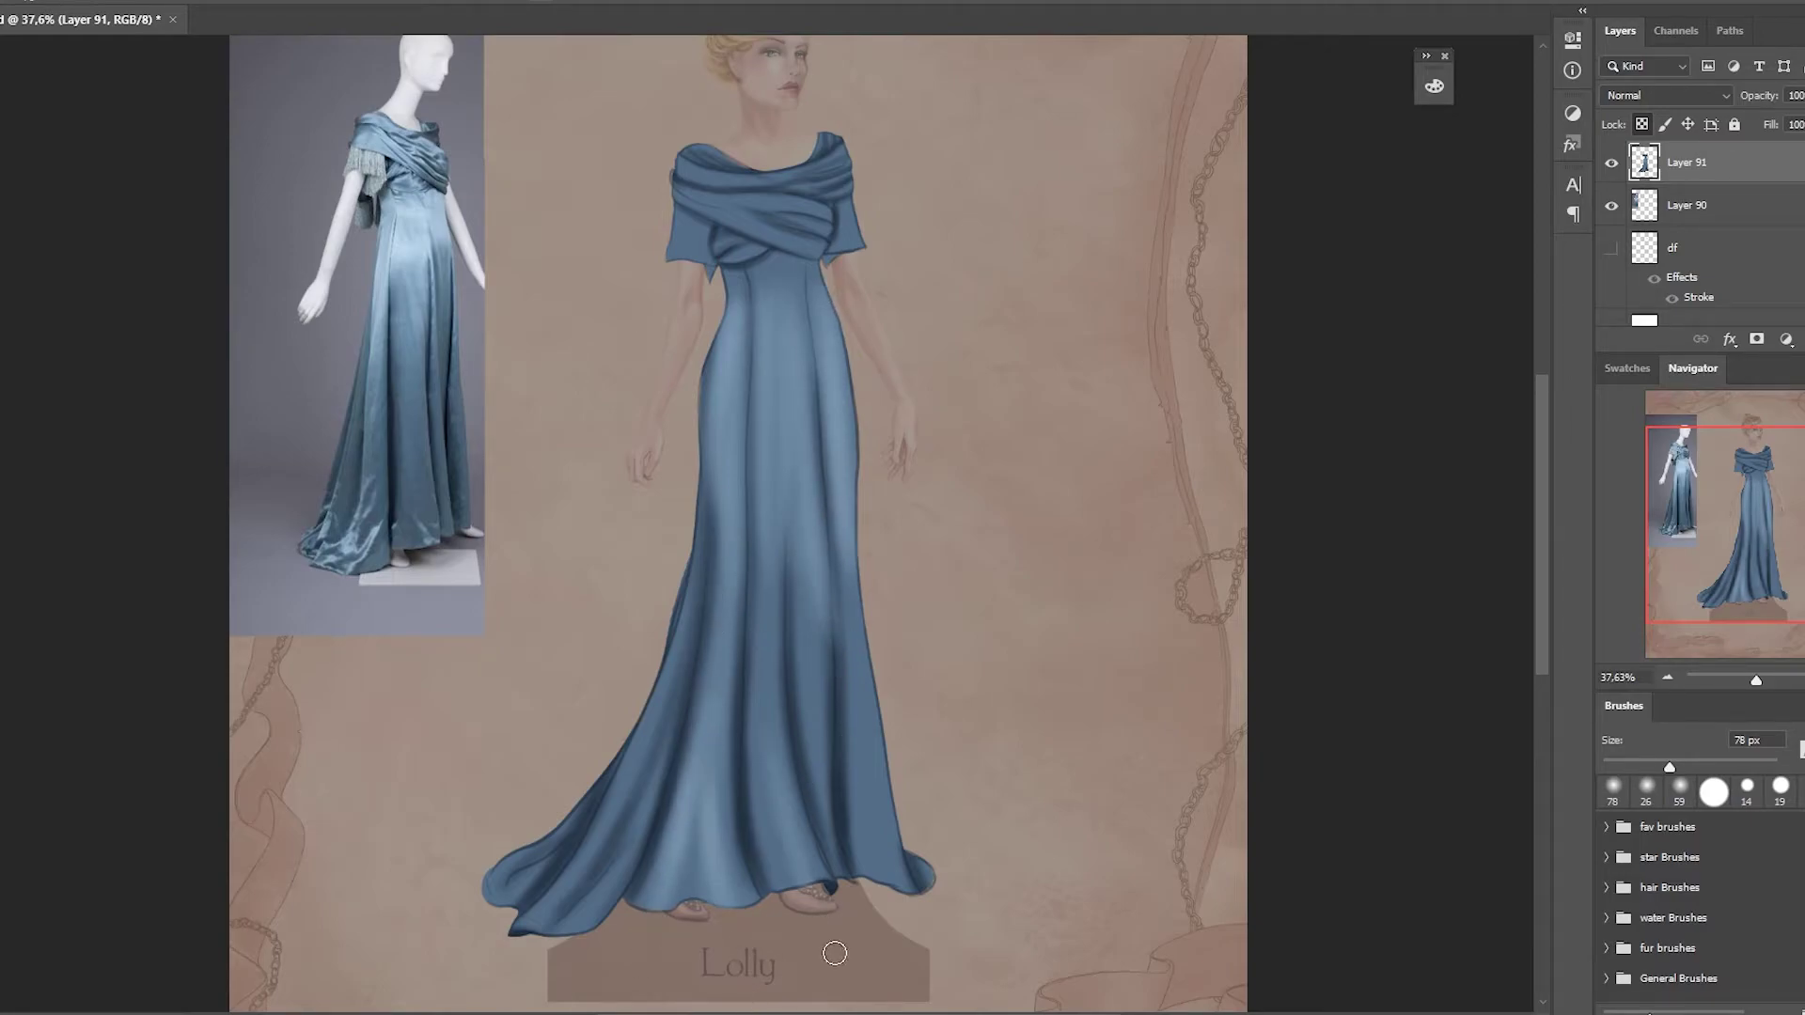
mouse_move(771, 564)
left_mouse_down()
mouse_move(804, 897)
mouse_move(865, 635)
left_mouse_up()
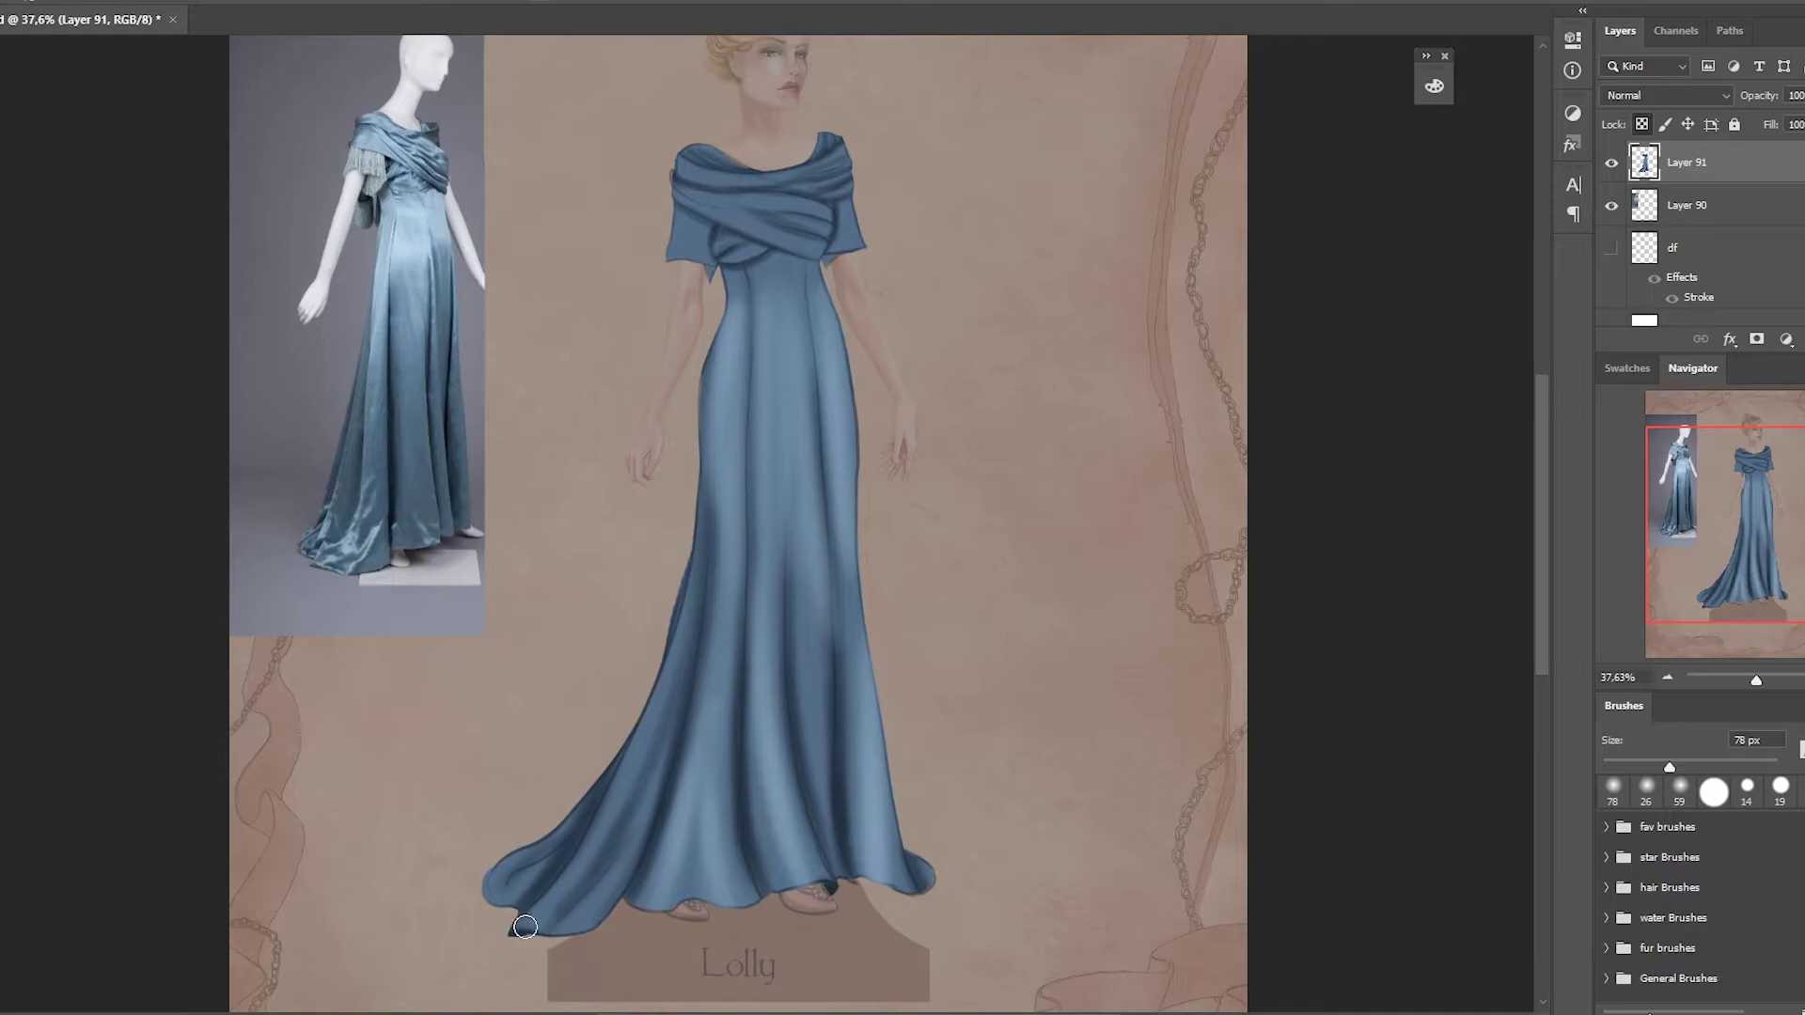
mouse_move(527, 926)
left_mouse_down()
mouse_move(615, 825)
mouse_move(663, 669)
left_mouse_up()
mouse_move(578, 789)
left_mouse_down()
mouse_move(489, 879)
mouse_move(494, 903)
left_mouse_up()
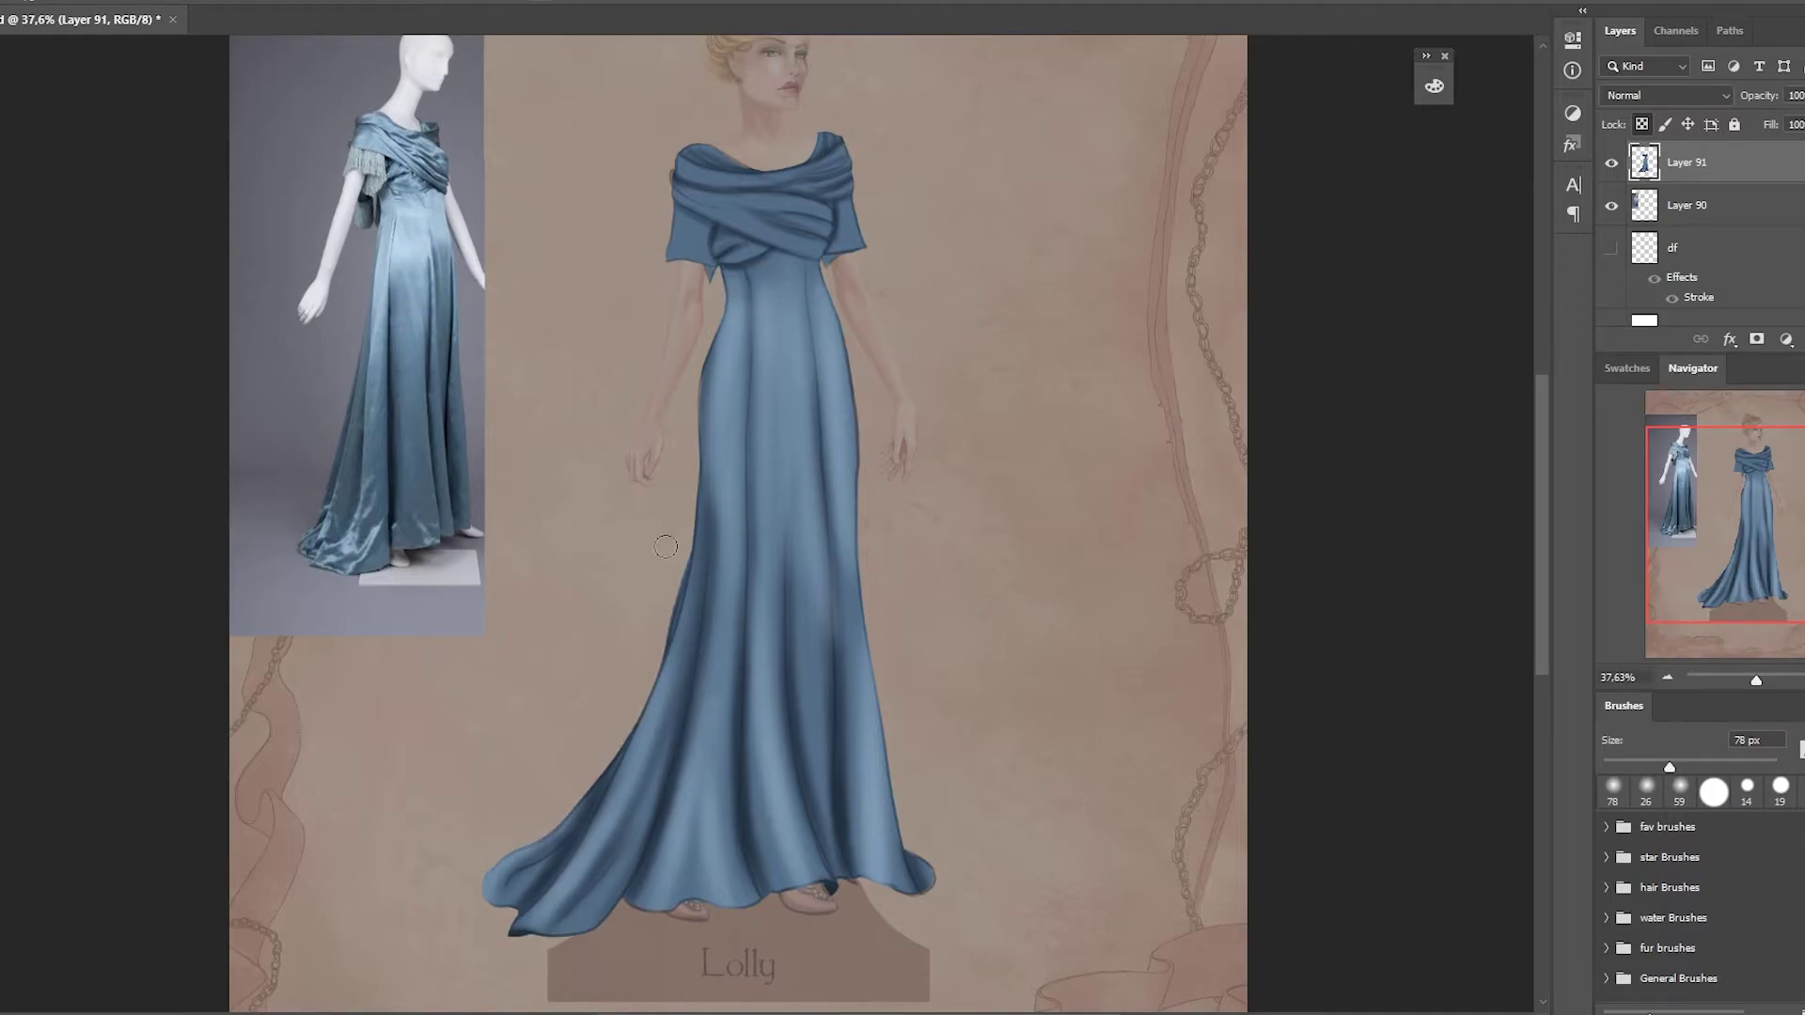
Add more highlights down the bodice, waist, and middle and right of the skirt
mouse_move(719, 433)
left_mouse_down()
mouse_move(735, 294)
mouse_move(719, 460)
left_mouse_up()
left_click_drag(752, 305, 785, 418)
left_click_drag(799, 259, 804, 503)
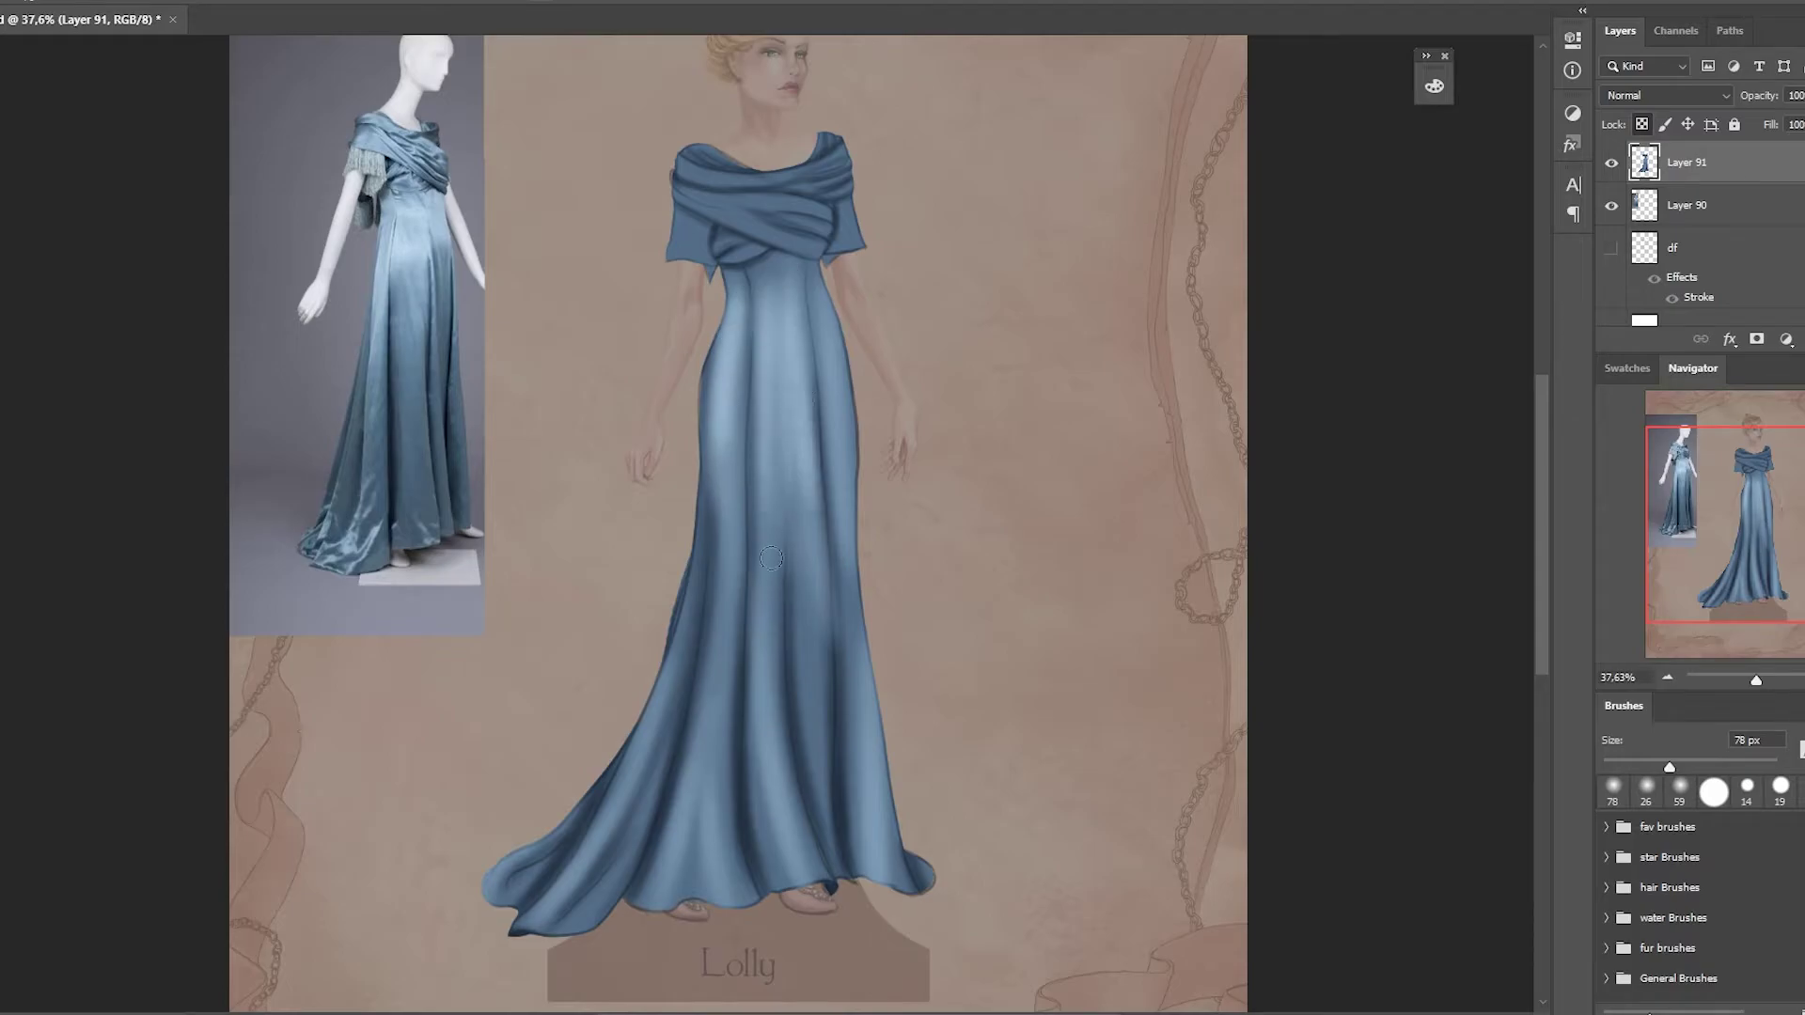
left_click_drag(832, 315, 843, 458)
mouse_move(724, 456)
left_mouse_down()
mouse_move(729, 630)
mouse_move(776, 635)
left_mouse_up()
left_click_drag(807, 484, 813, 696)
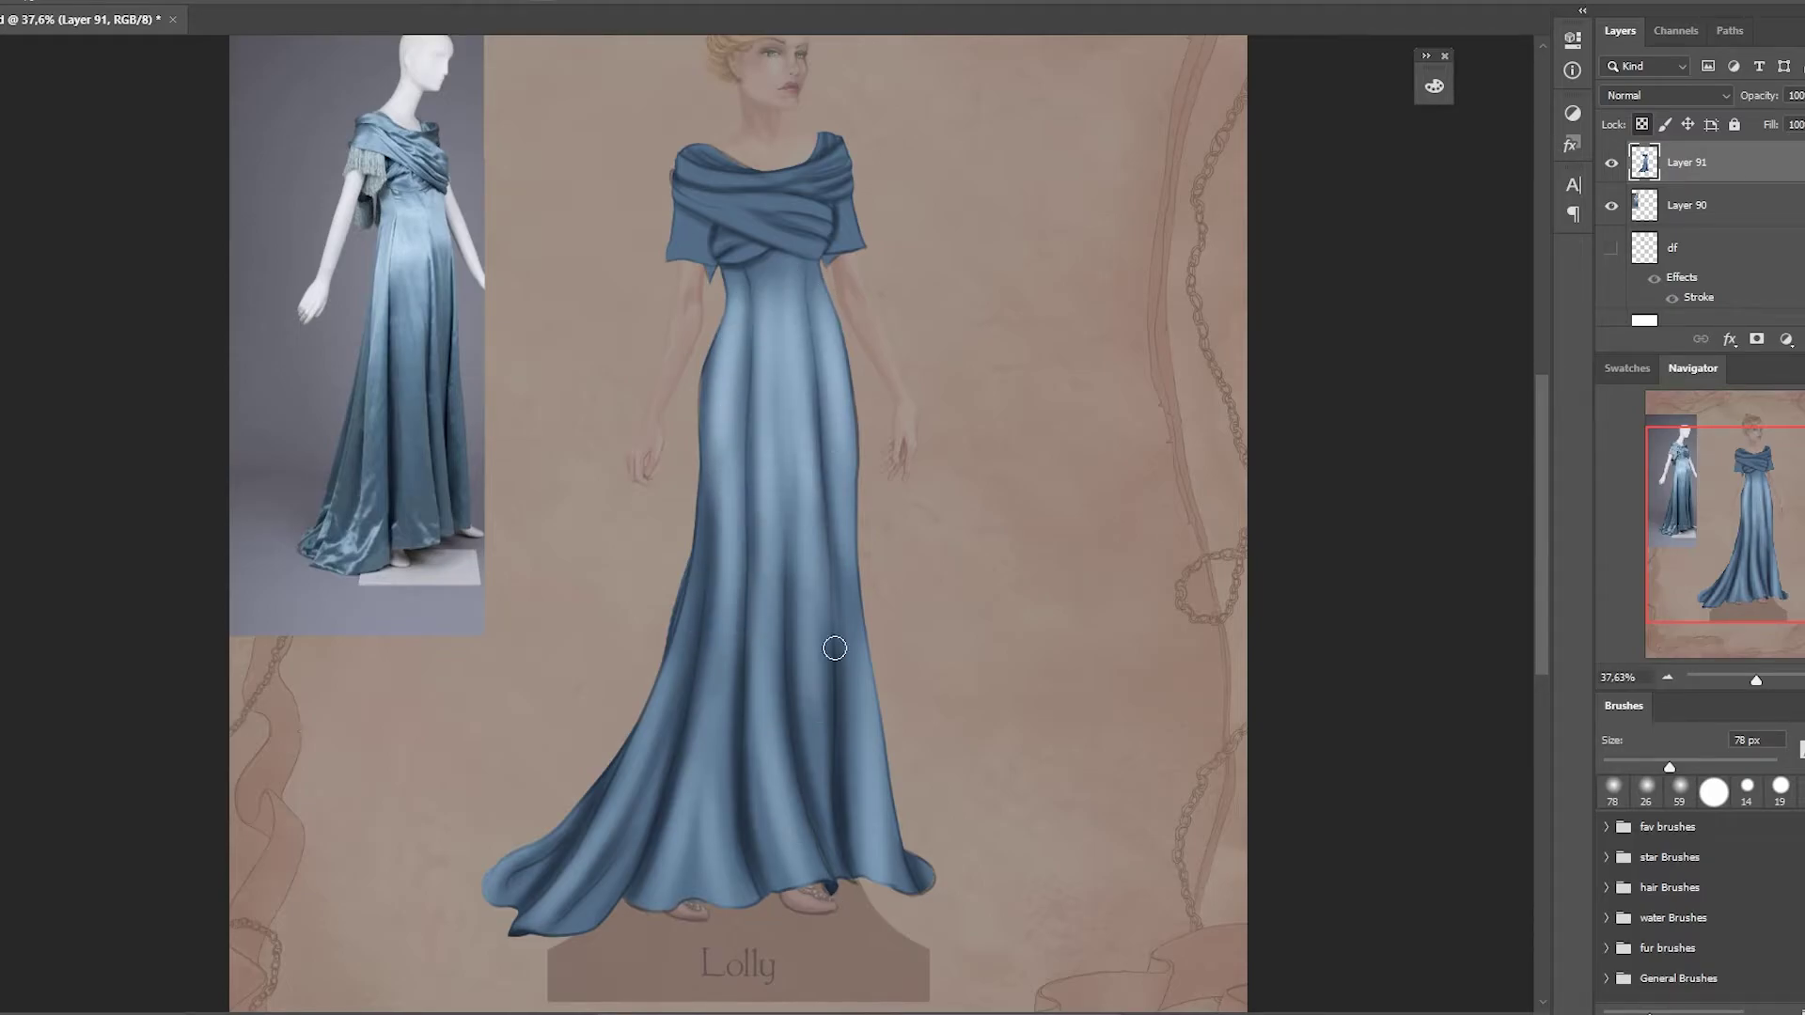
left_click_drag(828, 522, 870, 715)
scroll(875, 798, "up", 2)
Shrink the brush to 56 px and lighten the shoulder wrap's folds
right_click(860, 226)
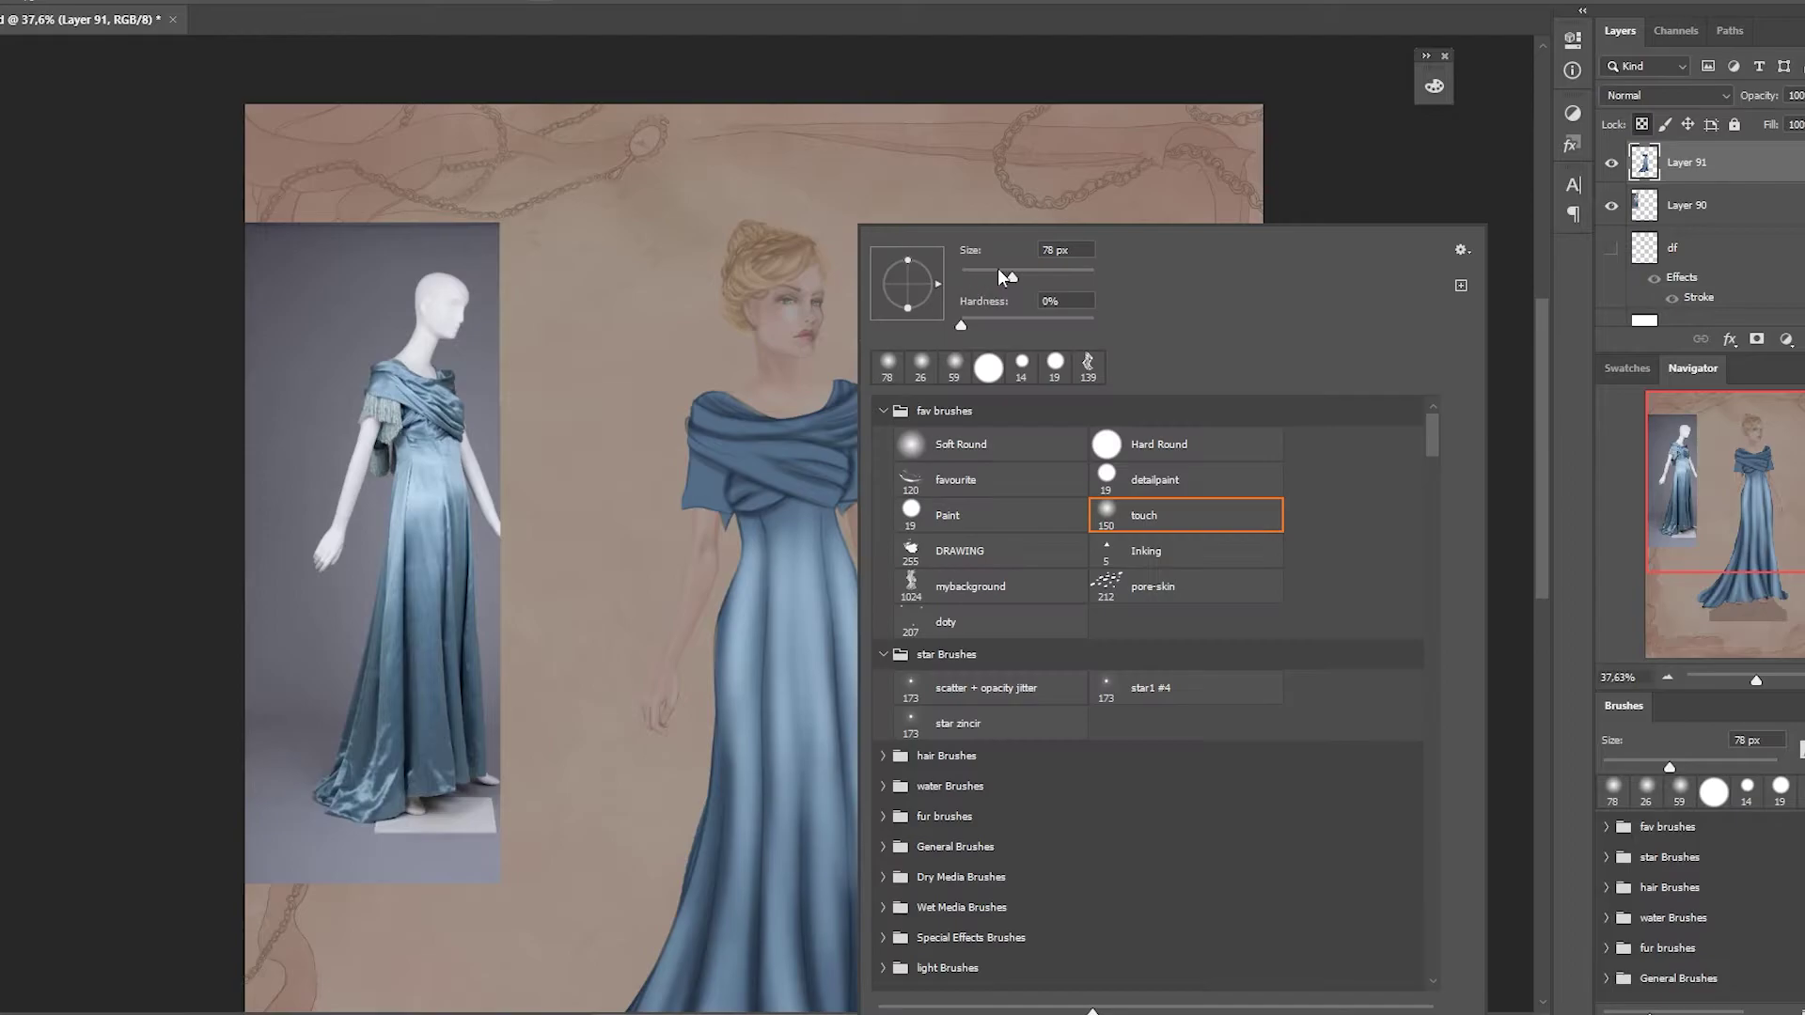
left_click_drag(1004, 277, 998, 277)
left_click(747, 788, "alt")
left_click_drag(696, 438, 842, 507)
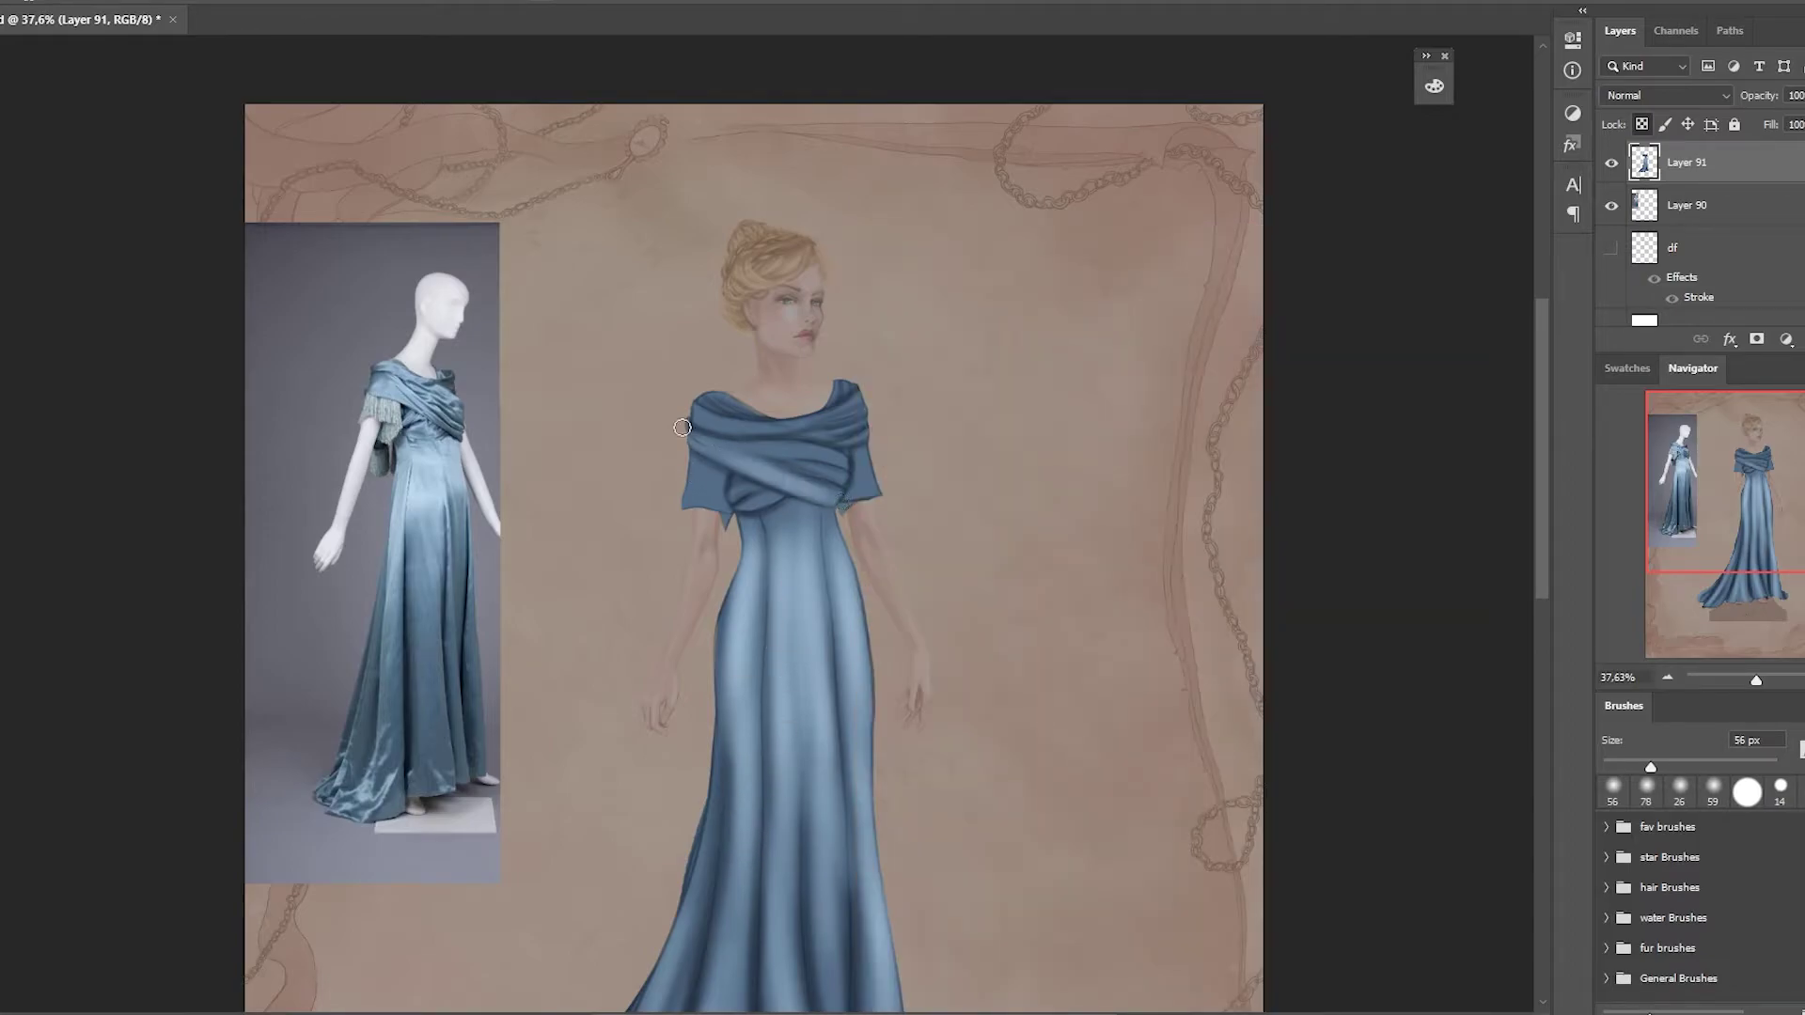
left_click_drag(743, 456, 809, 450)
At 31 px, brighten the upper, left and middle parts of the wrap
right_click(820, 225)
left_click_drag(893, 273, 882, 272)
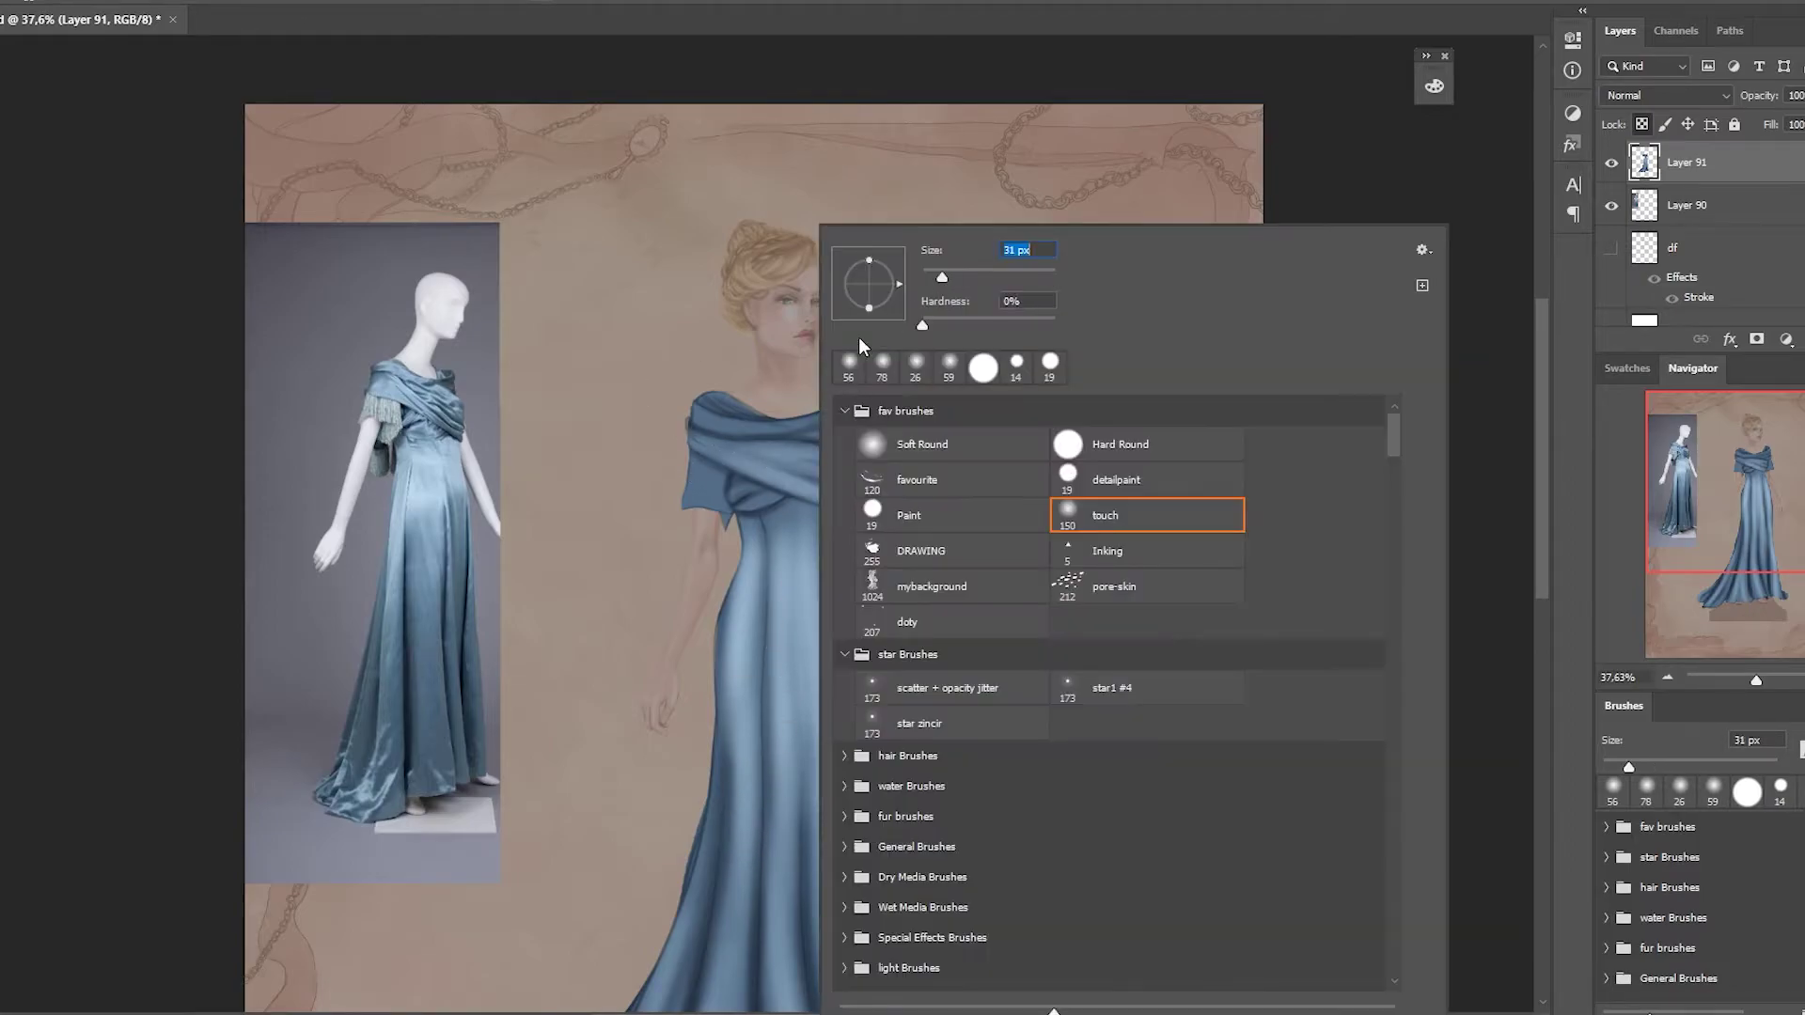
key("Return")
mouse_move(778, 412)
left_mouse_down()
mouse_move(851, 418)
mouse_move(847, 438)
left_mouse_up()
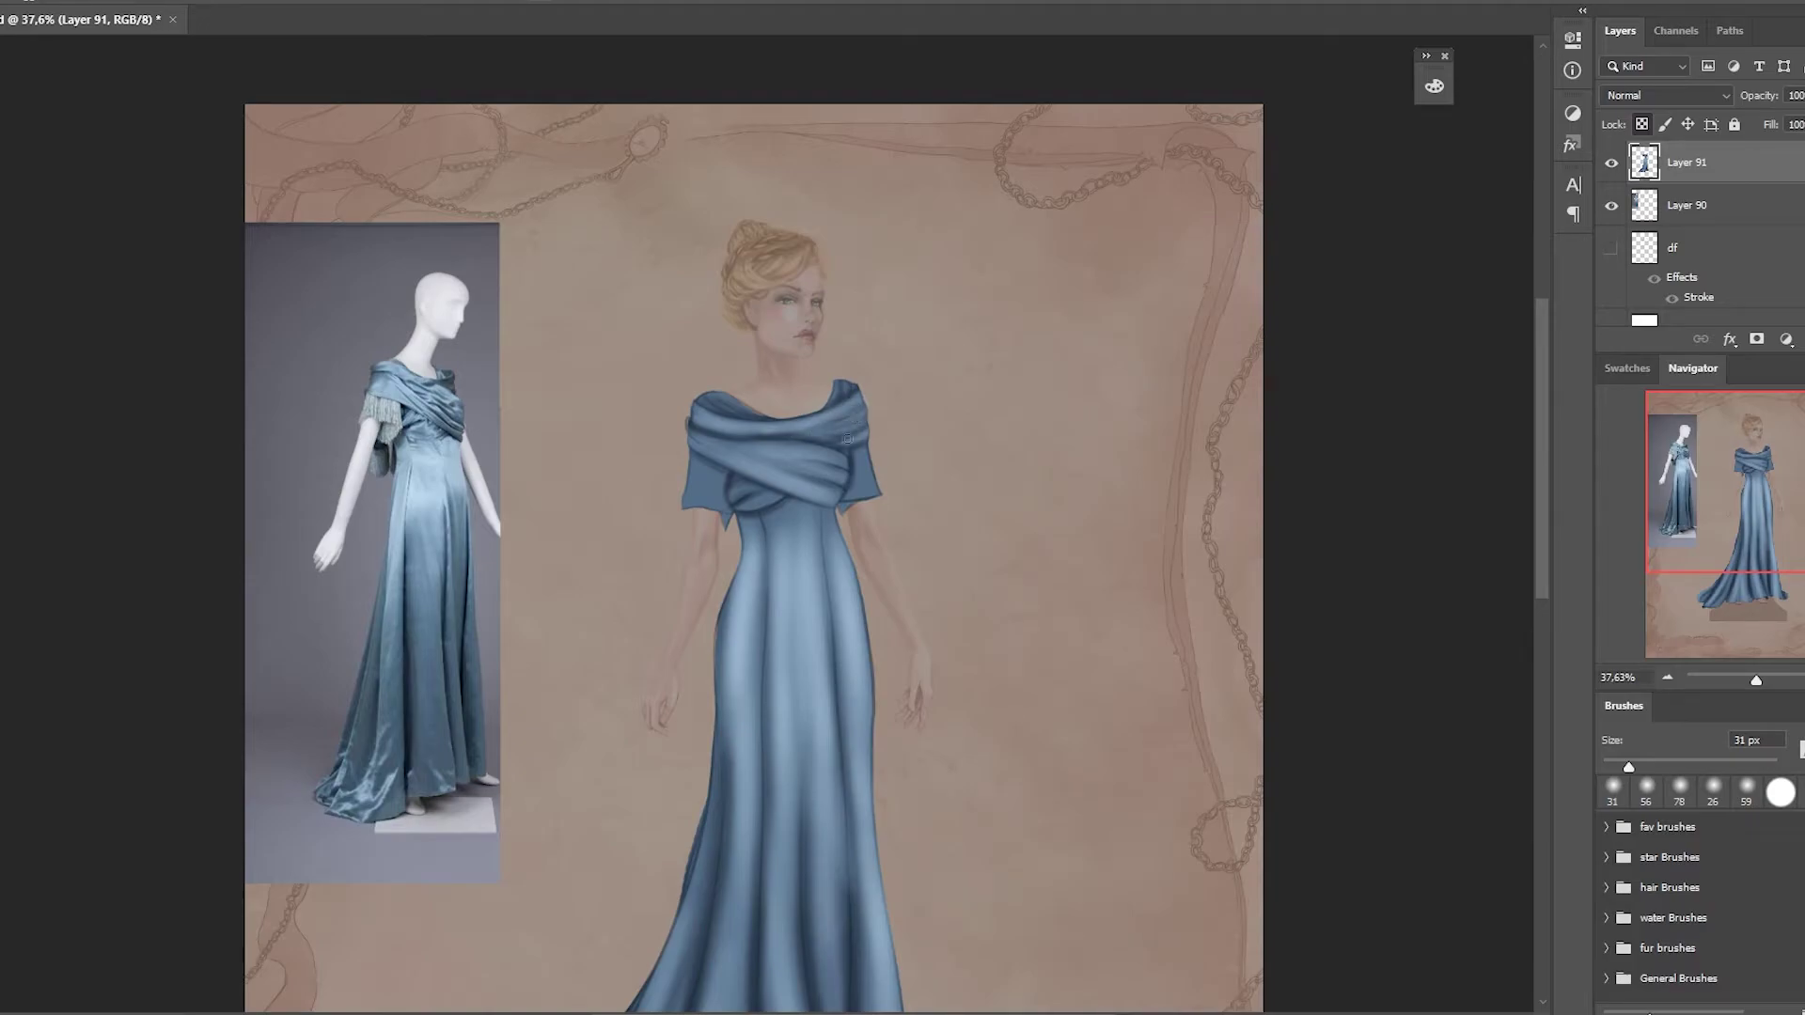
left_click_drag(717, 398, 743, 405)
right_click(777, 645)
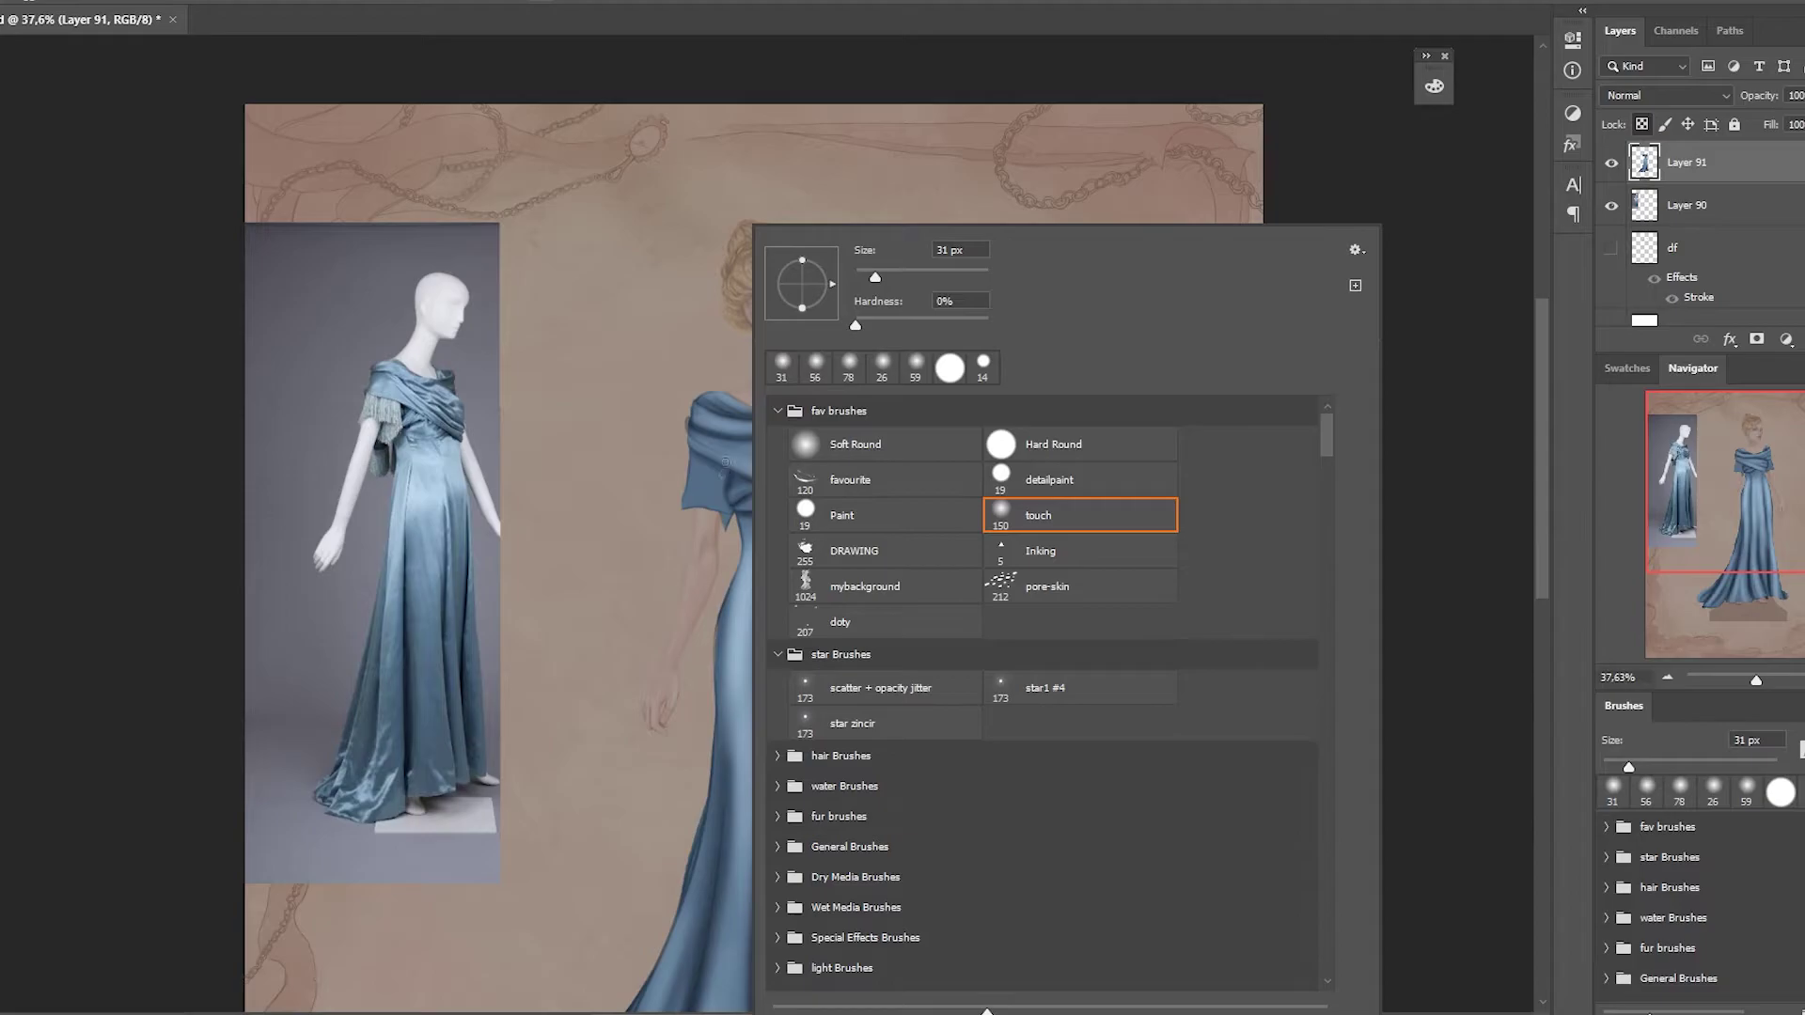
key("Escape")
mouse_move(815, 478)
left_mouse_down()
mouse_move(724, 449)
mouse_move(851, 458)
mouse_move(775, 431)
mouse_move(873, 415)
left_mouse_up()
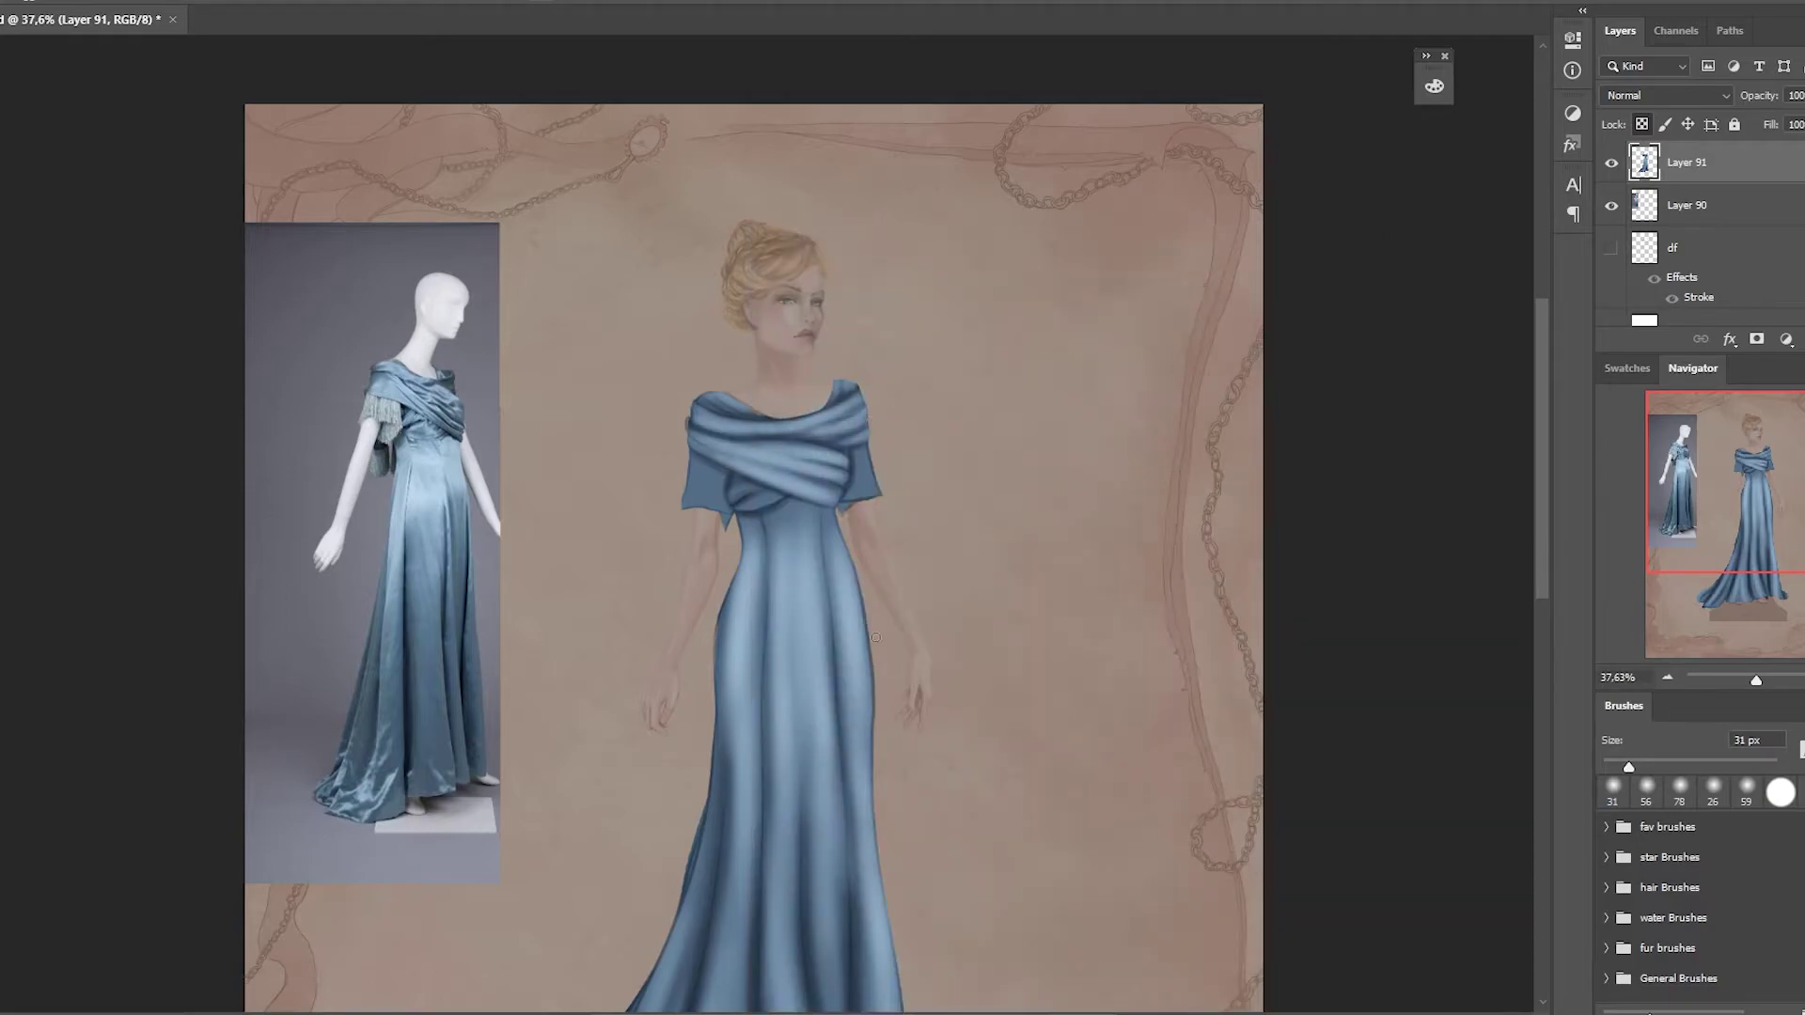
At 17 px, add faint highlights along the centre seam and down the bodice
right_click(773, 471)
left_click_drag(893, 308, 874, 307)
key("Return")
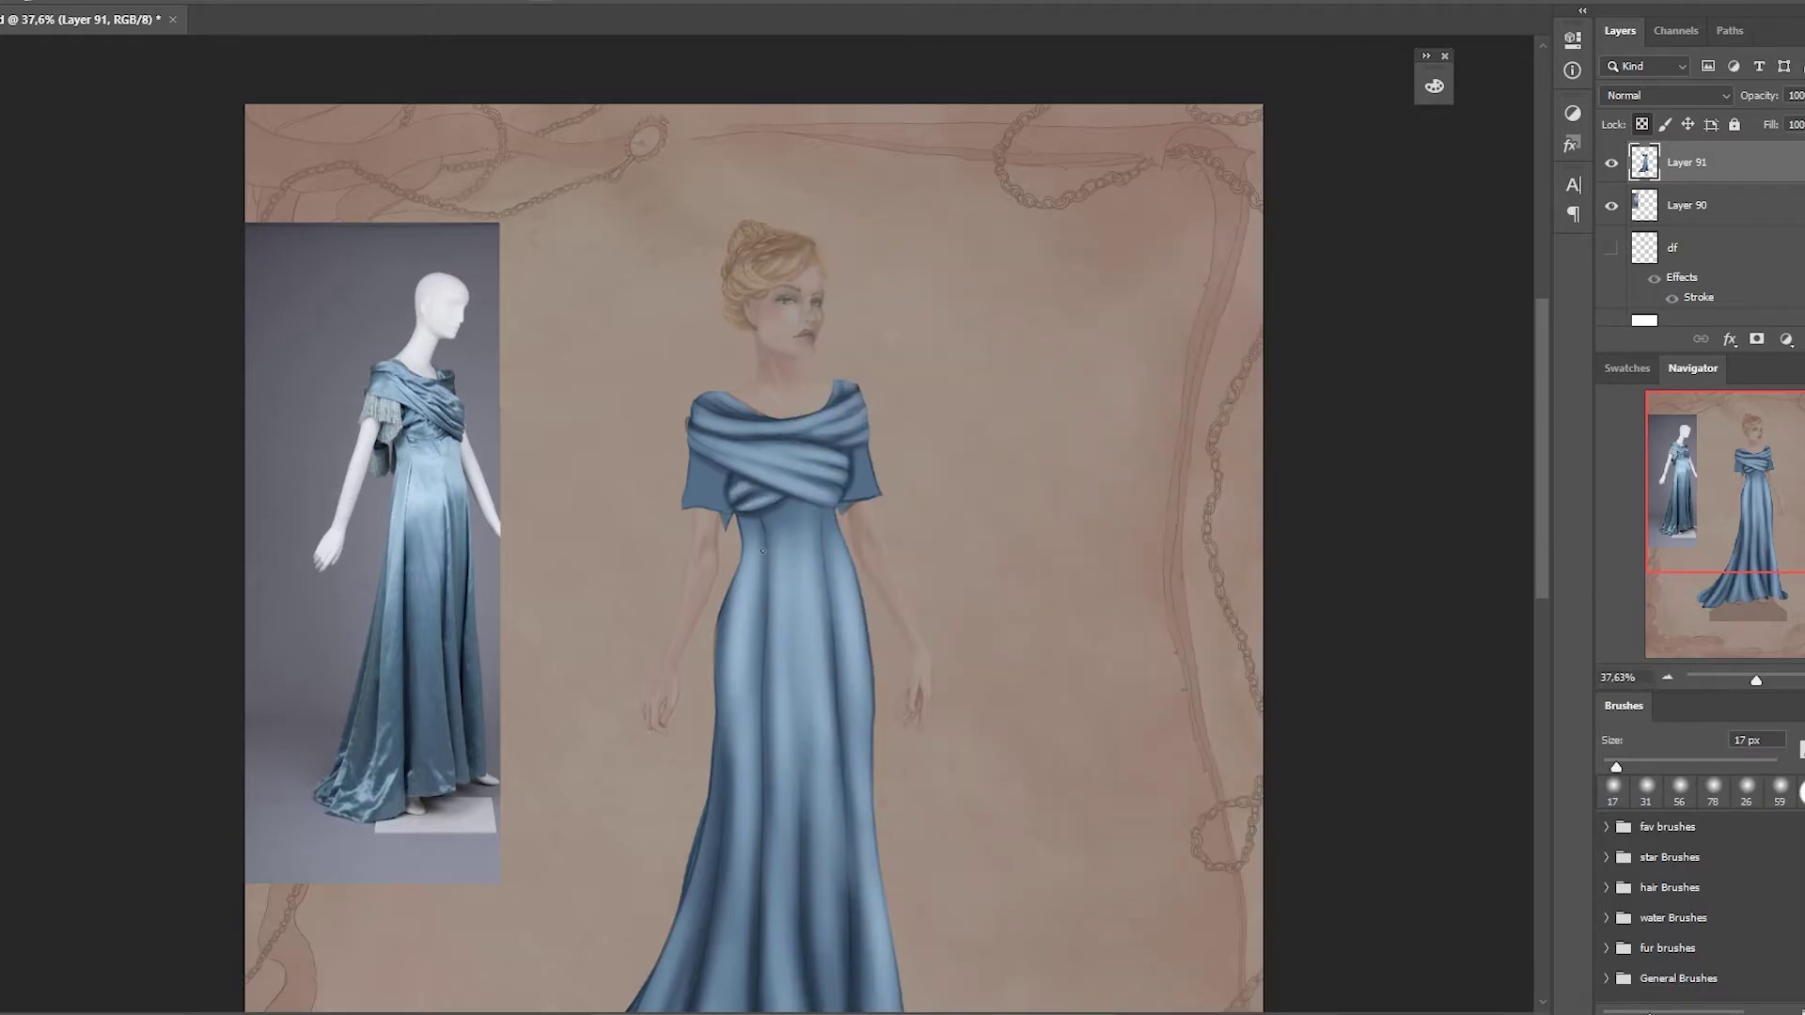
left_click_drag(762, 522, 770, 571)
left_click_drag(818, 509, 826, 655)
left_click_drag(823, 589, 833, 673)
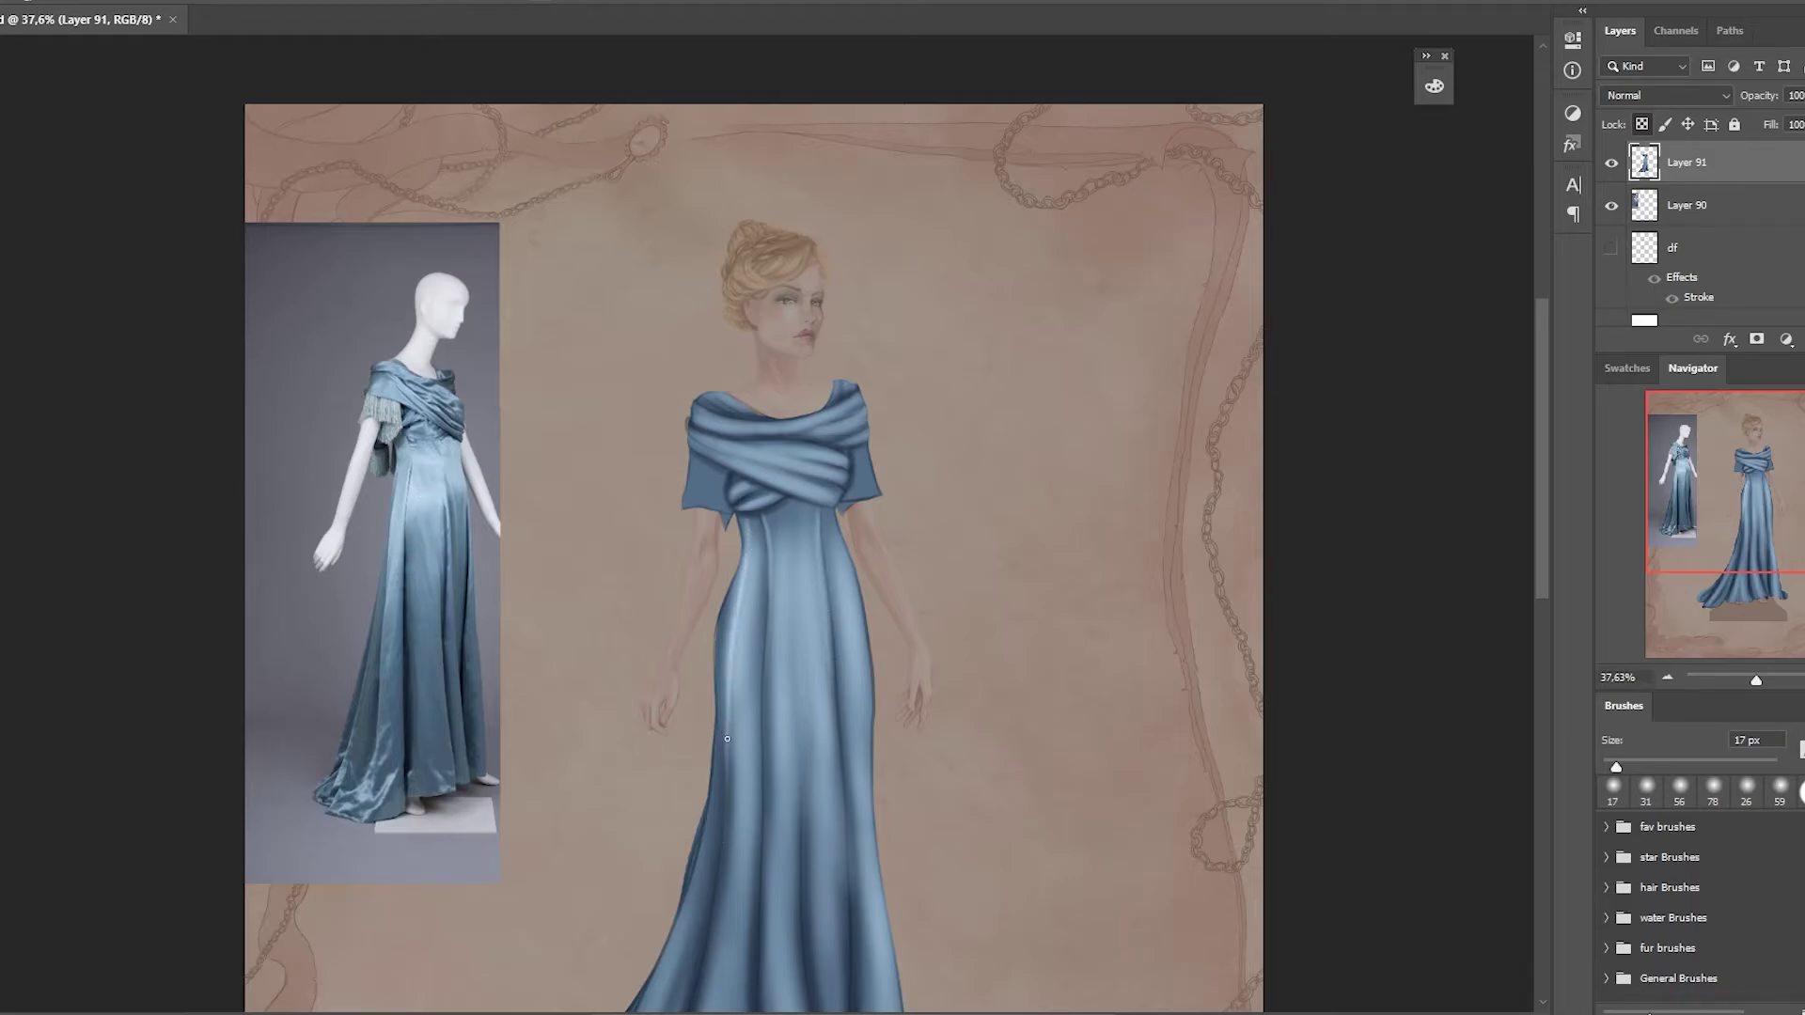
left_click_drag(781, 881, 819, 580)
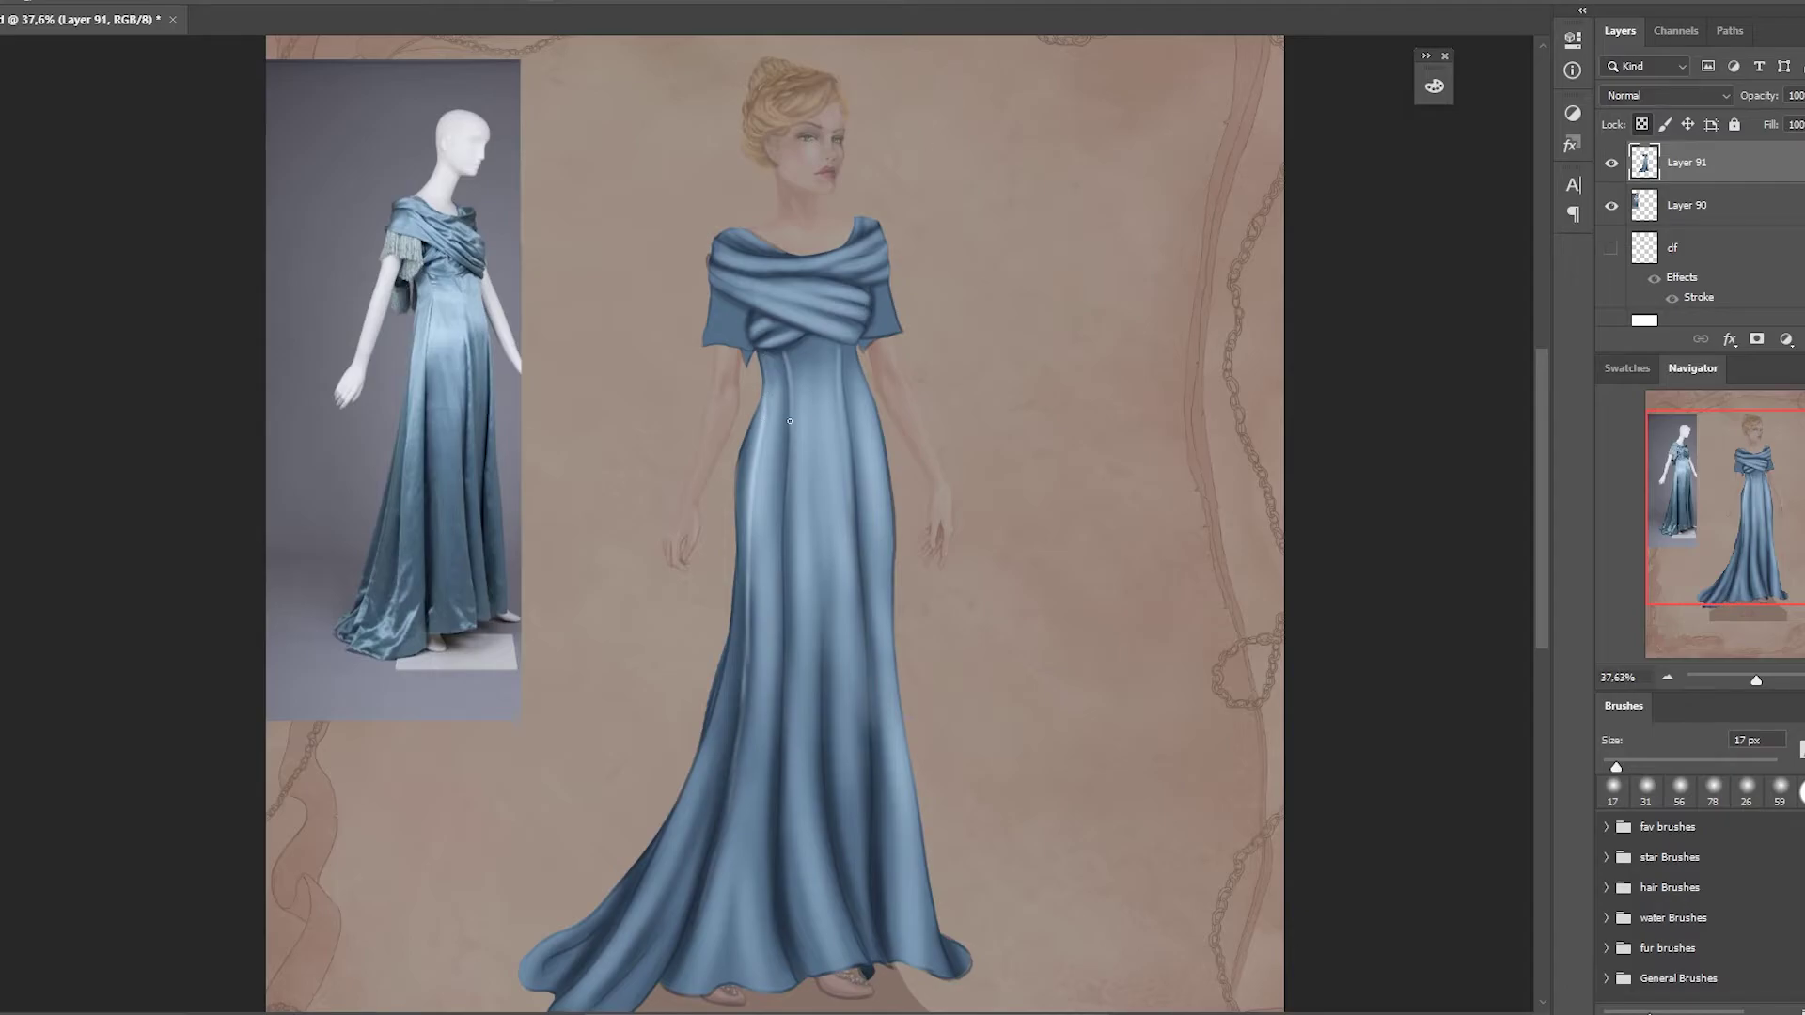
Pick a fine 23 px brush and paint dark pleats on the sleeves
right_click(848, 239)
left_click(918, 723)
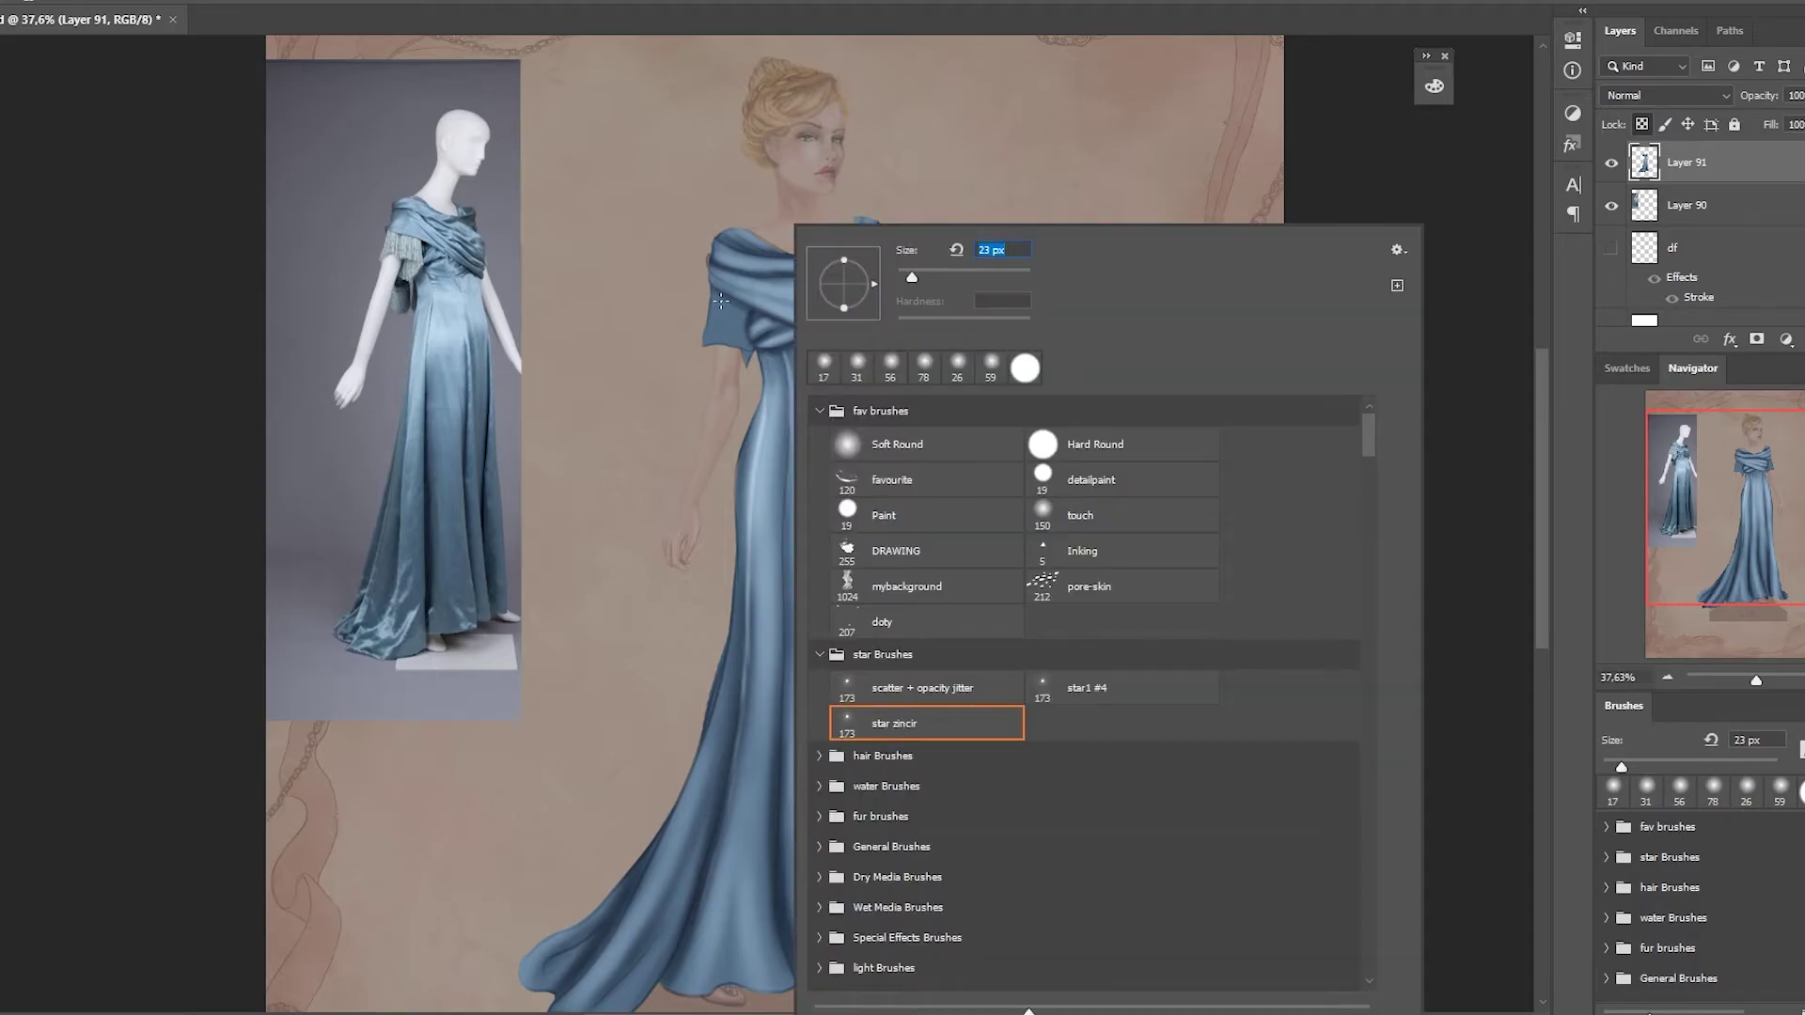
key("Return")
mouse_move(721, 332)
left_mouse_down()
mouse_move(729, 299)
mouse_move(746, 362)
left_mouse_up()
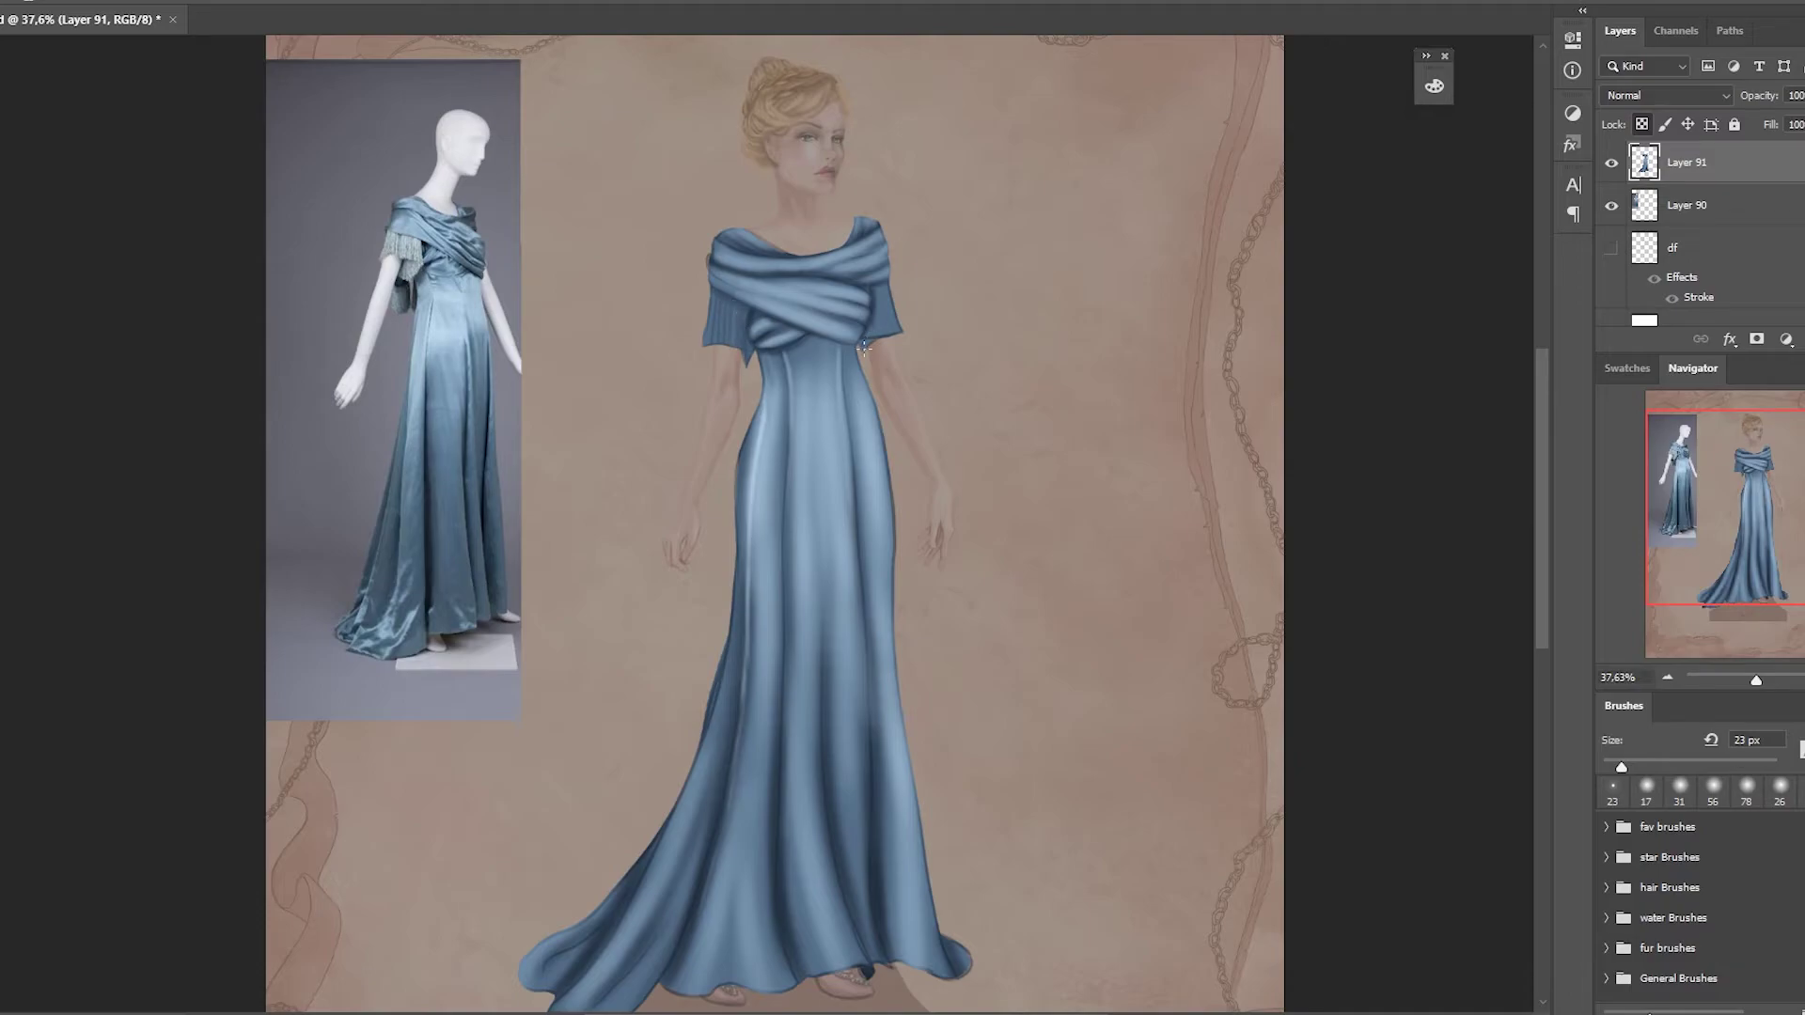
left_click_drag(878, 336, 883, 287)
Sample a lighter blue from the reference and add light pleats on both sleeves
left_click(406, 297, "alt")
mouse_move(714, 343)
left_mouse_down()
mouse_move(720, 294)
mouse_move(745, 359)
left_mouse_up()
mouse_move(876, 337)
left_mouse_down()
mouse_move(880, 288)
mouse_move(900, 339)
mouse_move(865, 350)
mouse_move(895, 286)
left_mouse_up()
mouse_move(715, 329)
left_mouse_down()
mouse_move(724, 284)
mouse_move(749, 365)
mouse_move(711, 289)
left_mouse_up()
left_click_drag(714, 299, 721, 356)
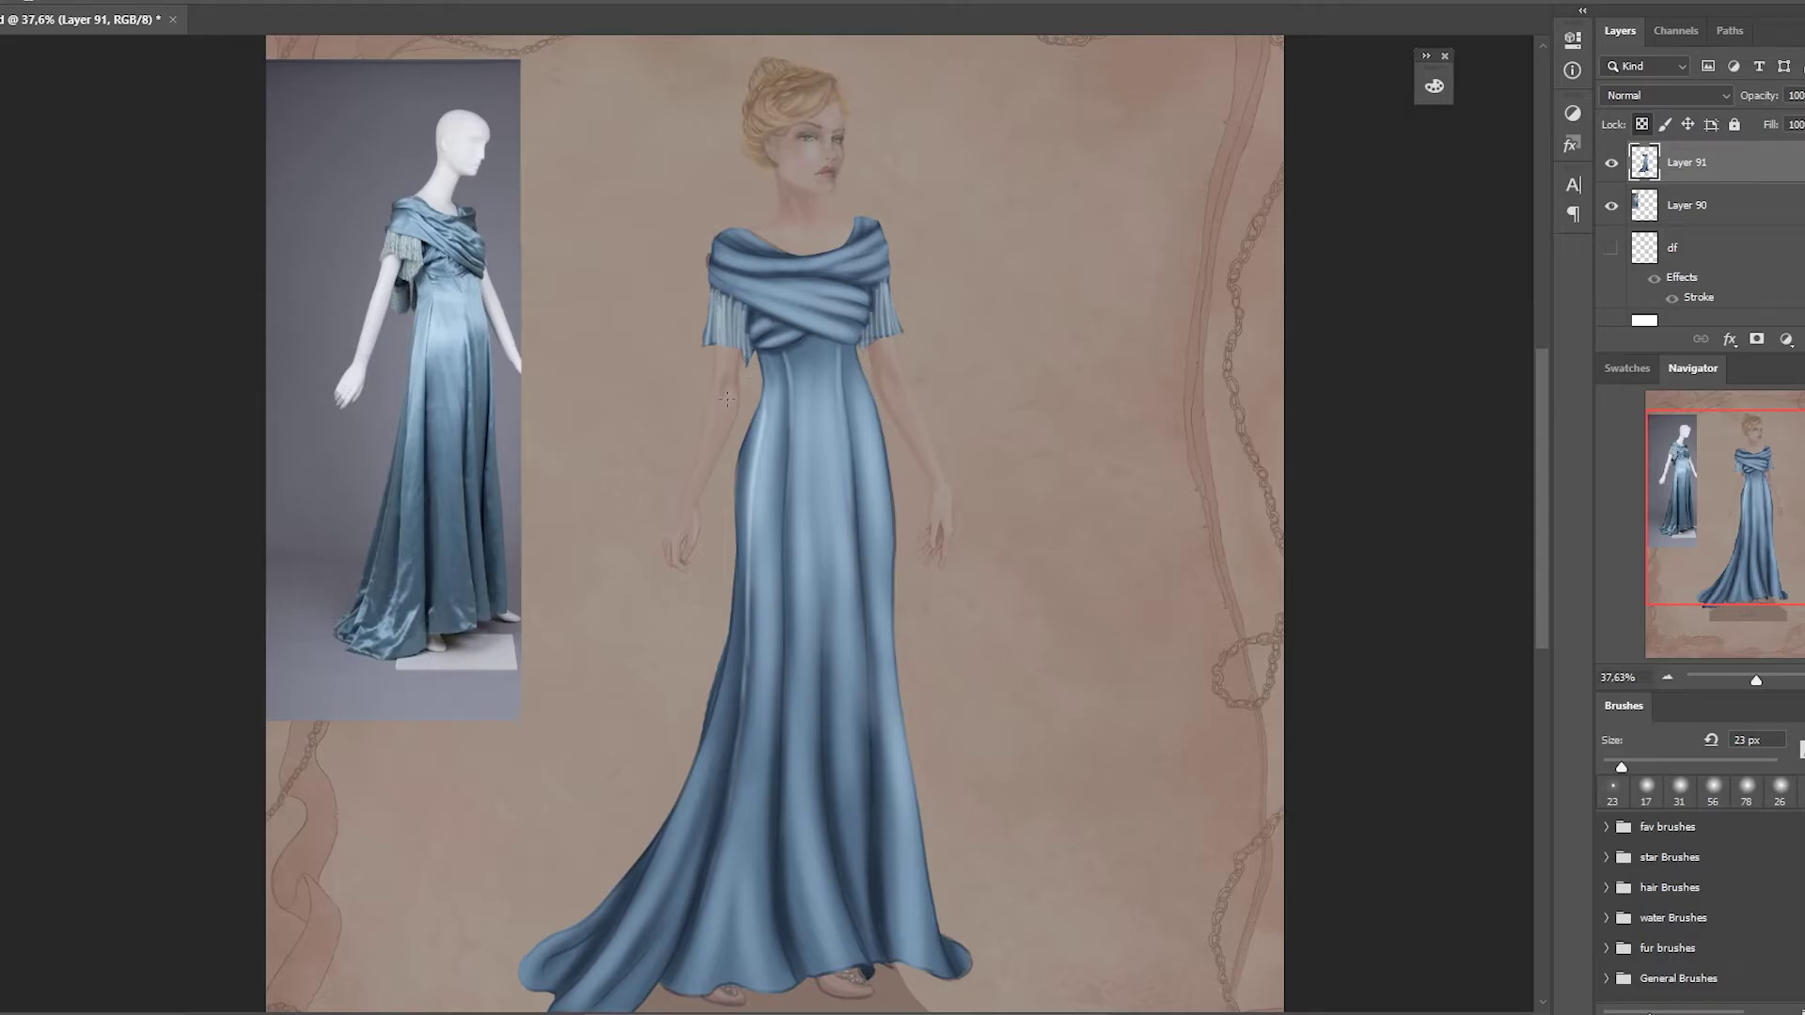
Switch to a 19 px round brush and tidy the neckline edge
right_click(727, 400)
double_click(884, 724)
left_click_drag(743, 232, 786, 249)
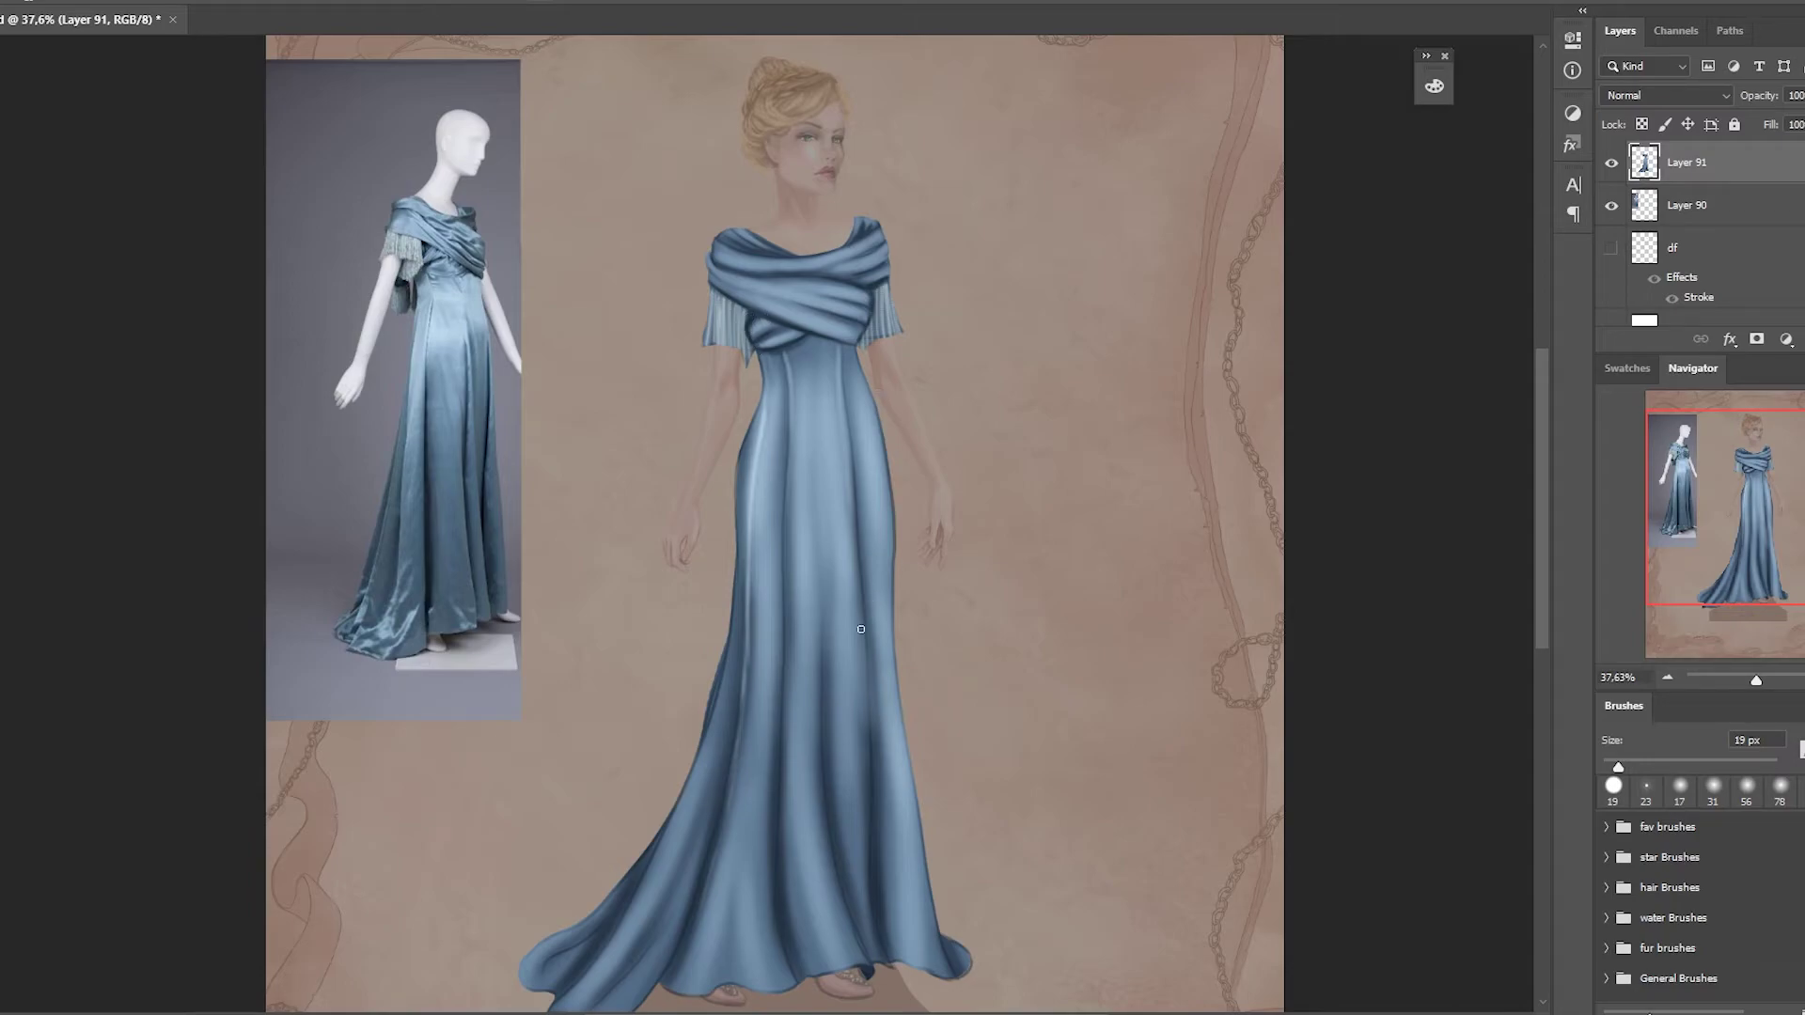
Give Layer 91 a Color-blend Color Overlay in slate blue #57768b sampled from the reference gown
scroll(846, 714, "down", 2)
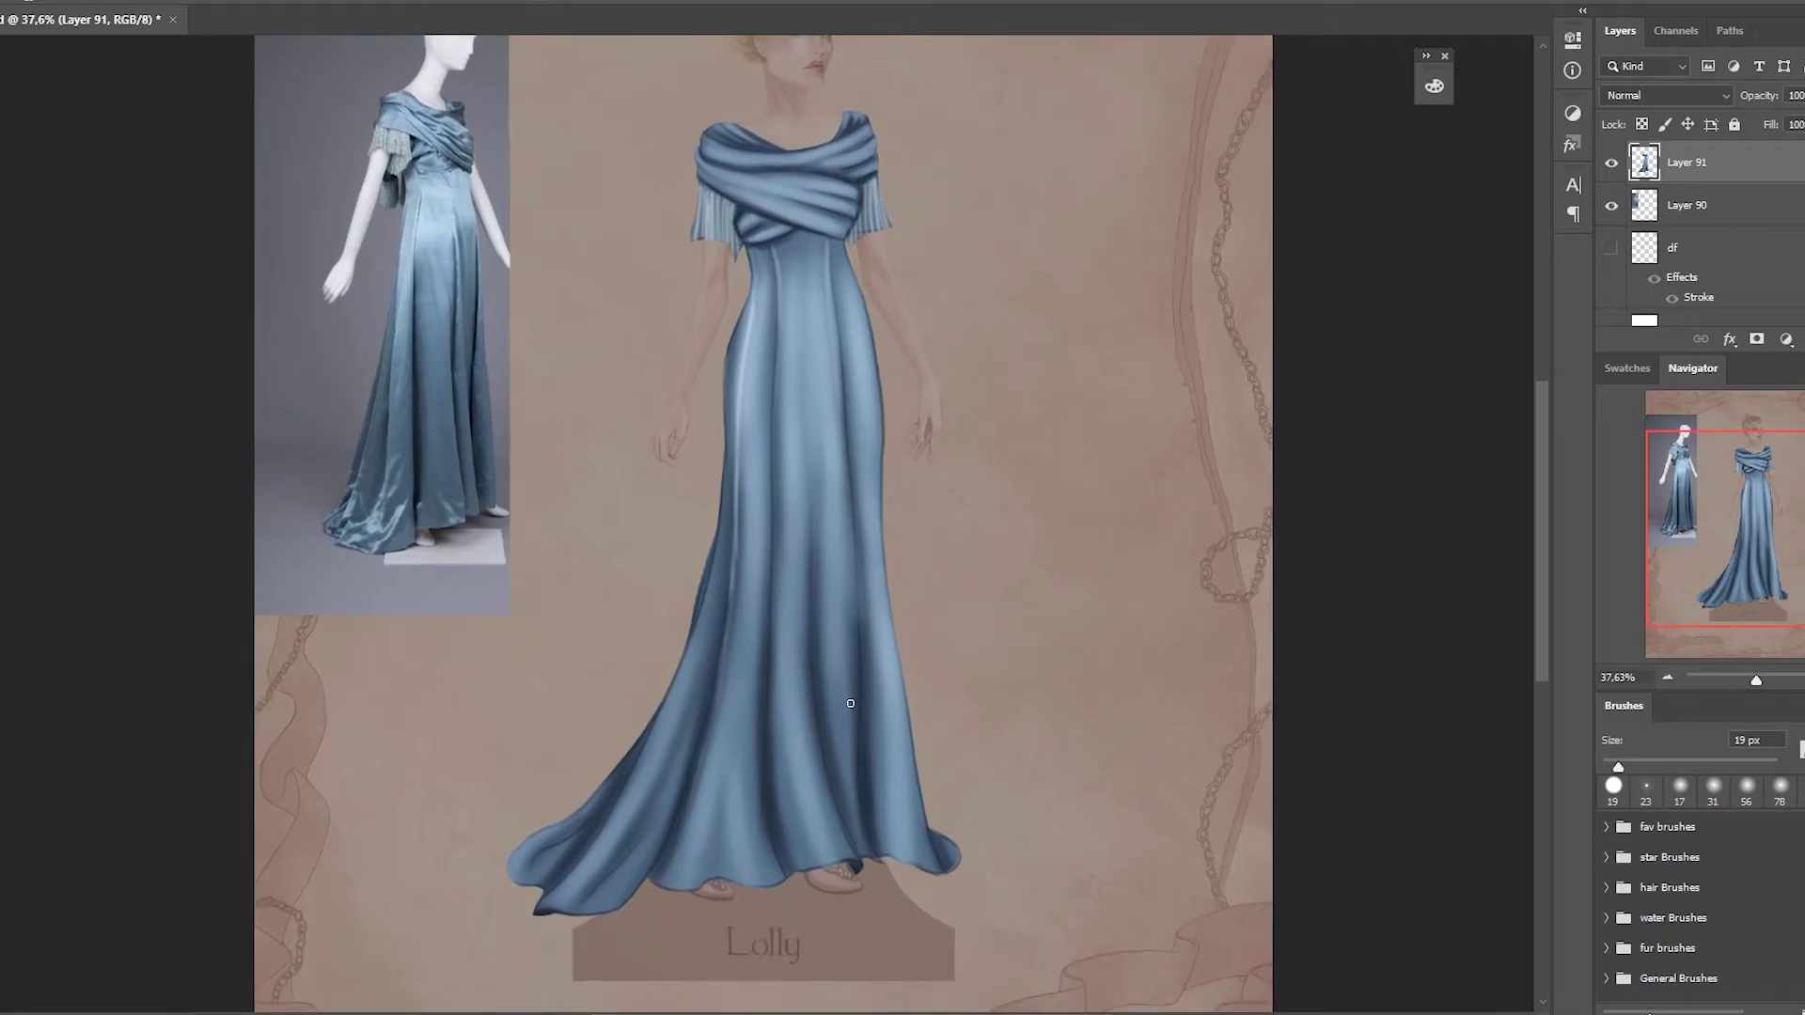
double_click(1761, 165)
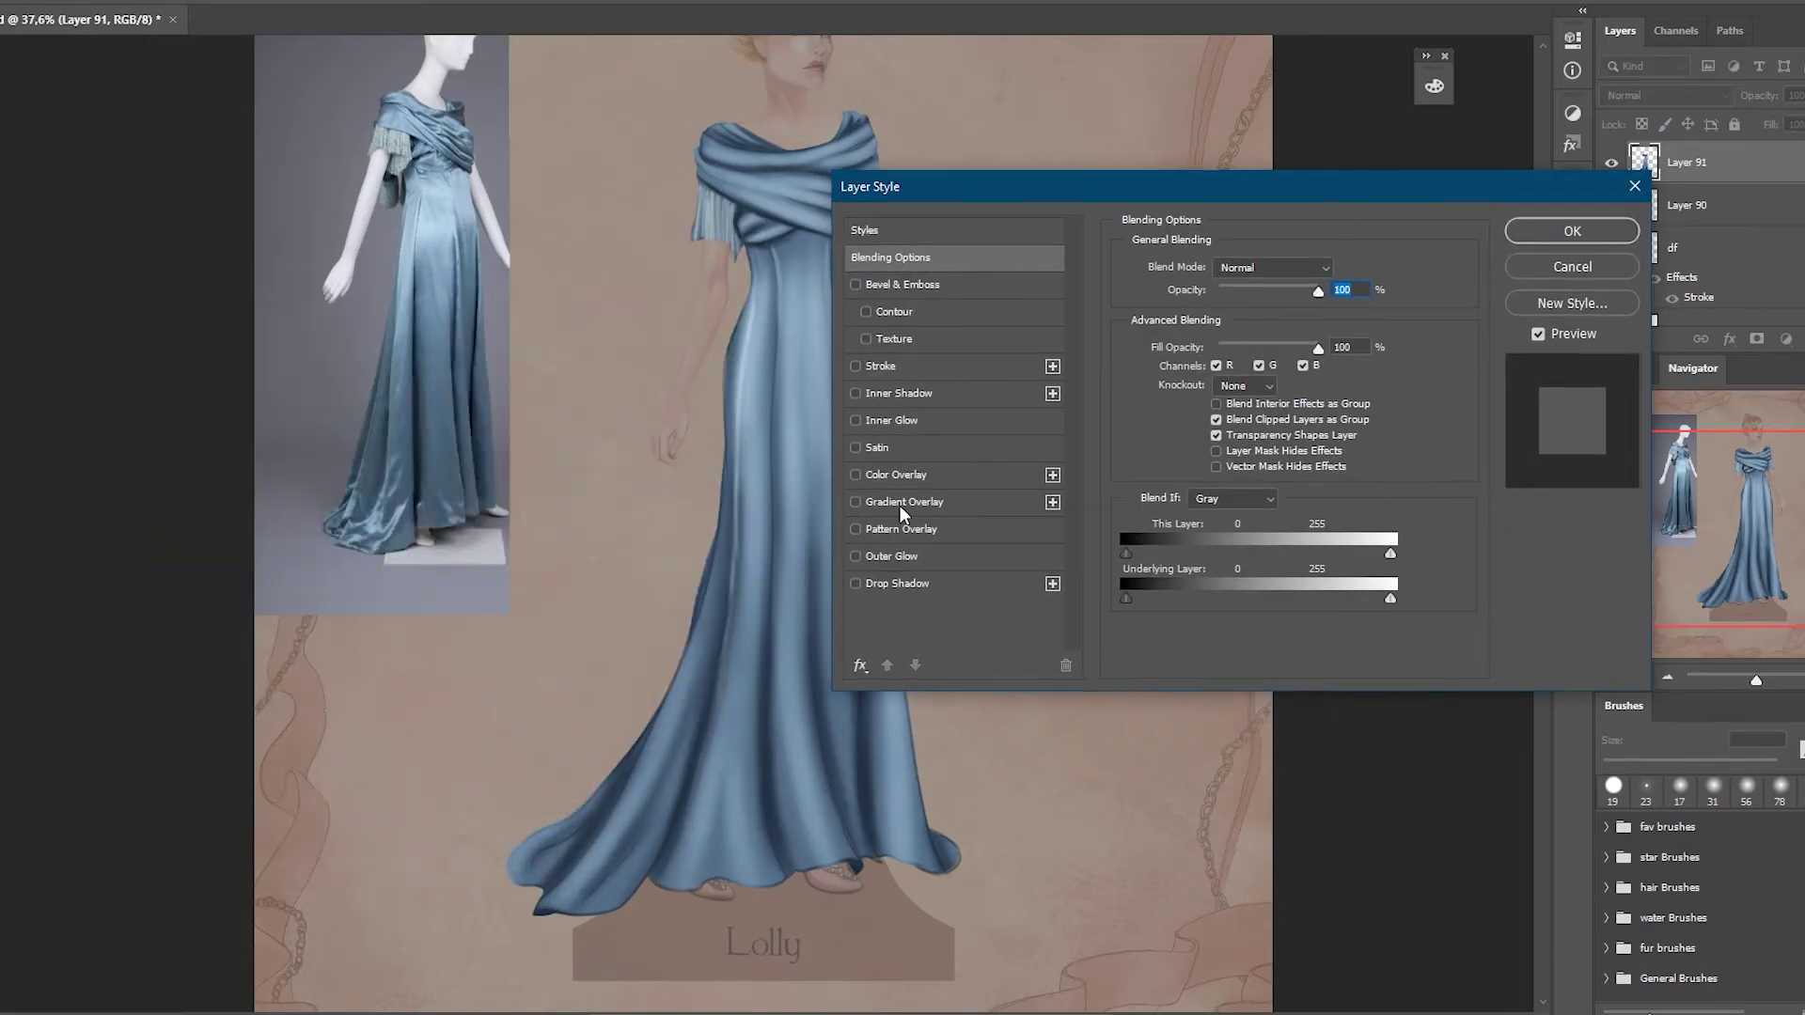
left_click(896, 475)
left_click(1306, 271)
left_click(1251, 743)
left_click(1308, 281)
left_click(1250, 743)
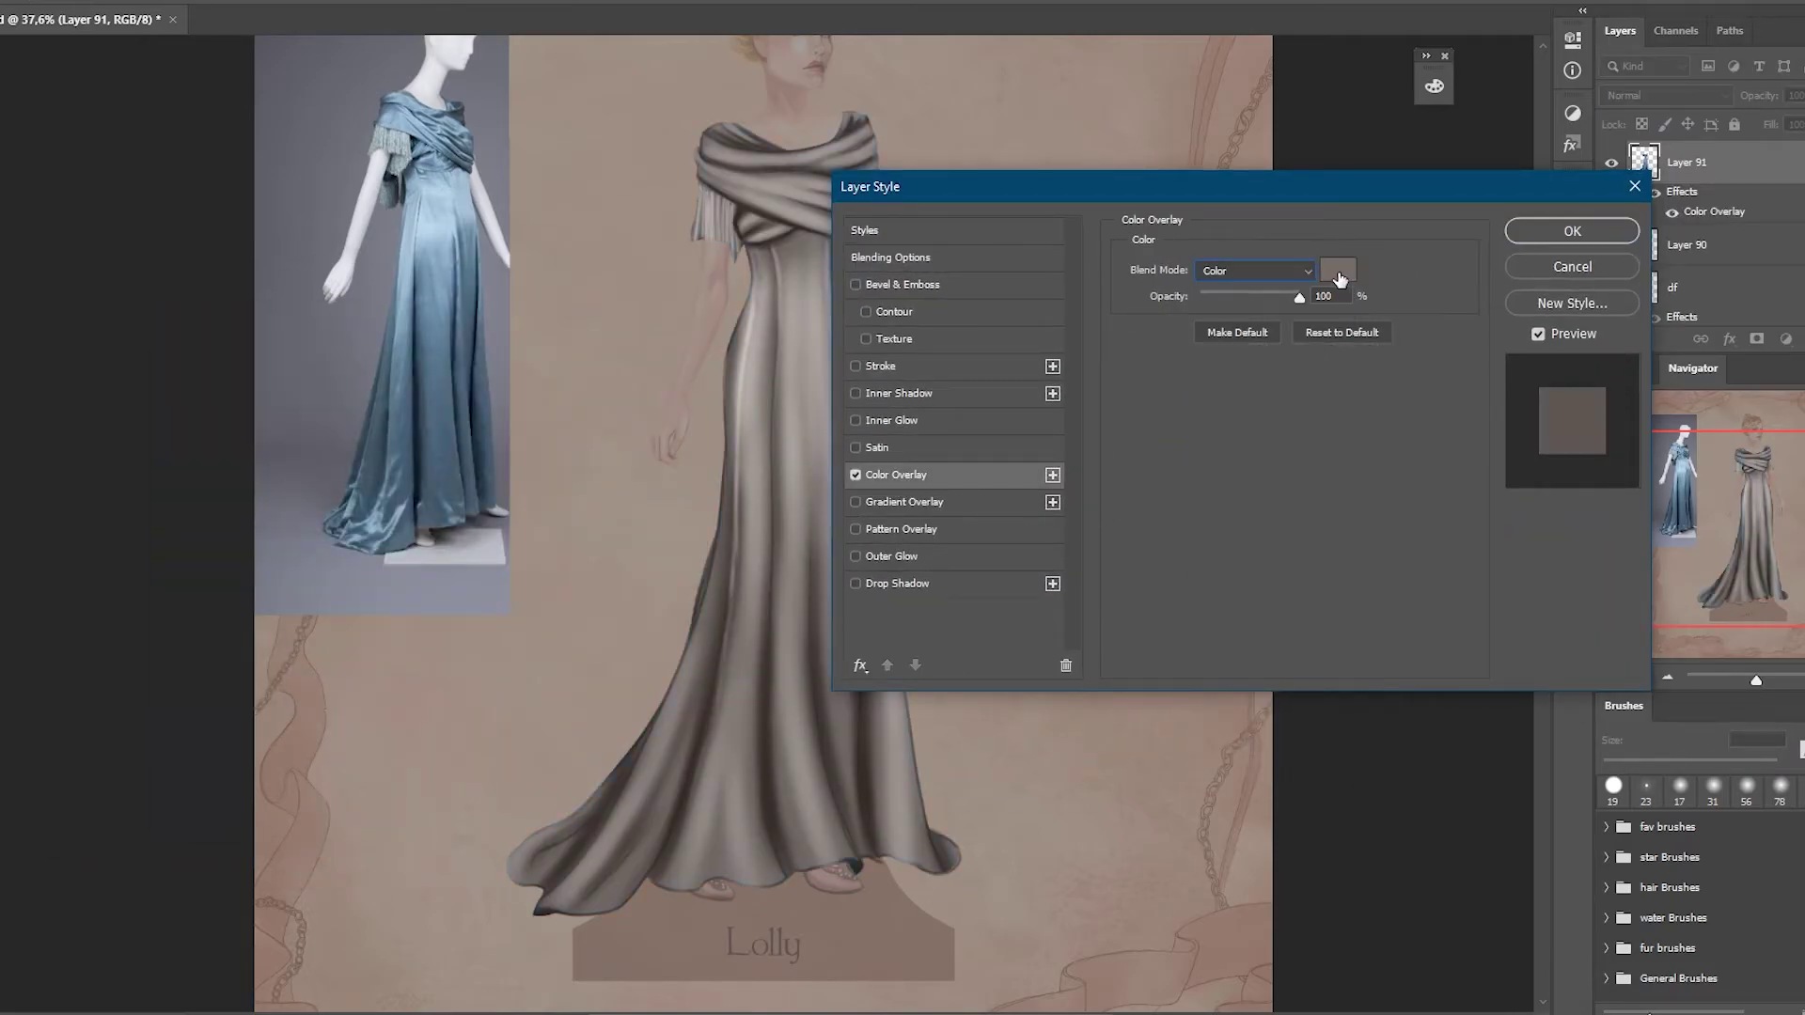
left_click(1339, 273)
left_click(489, 265)
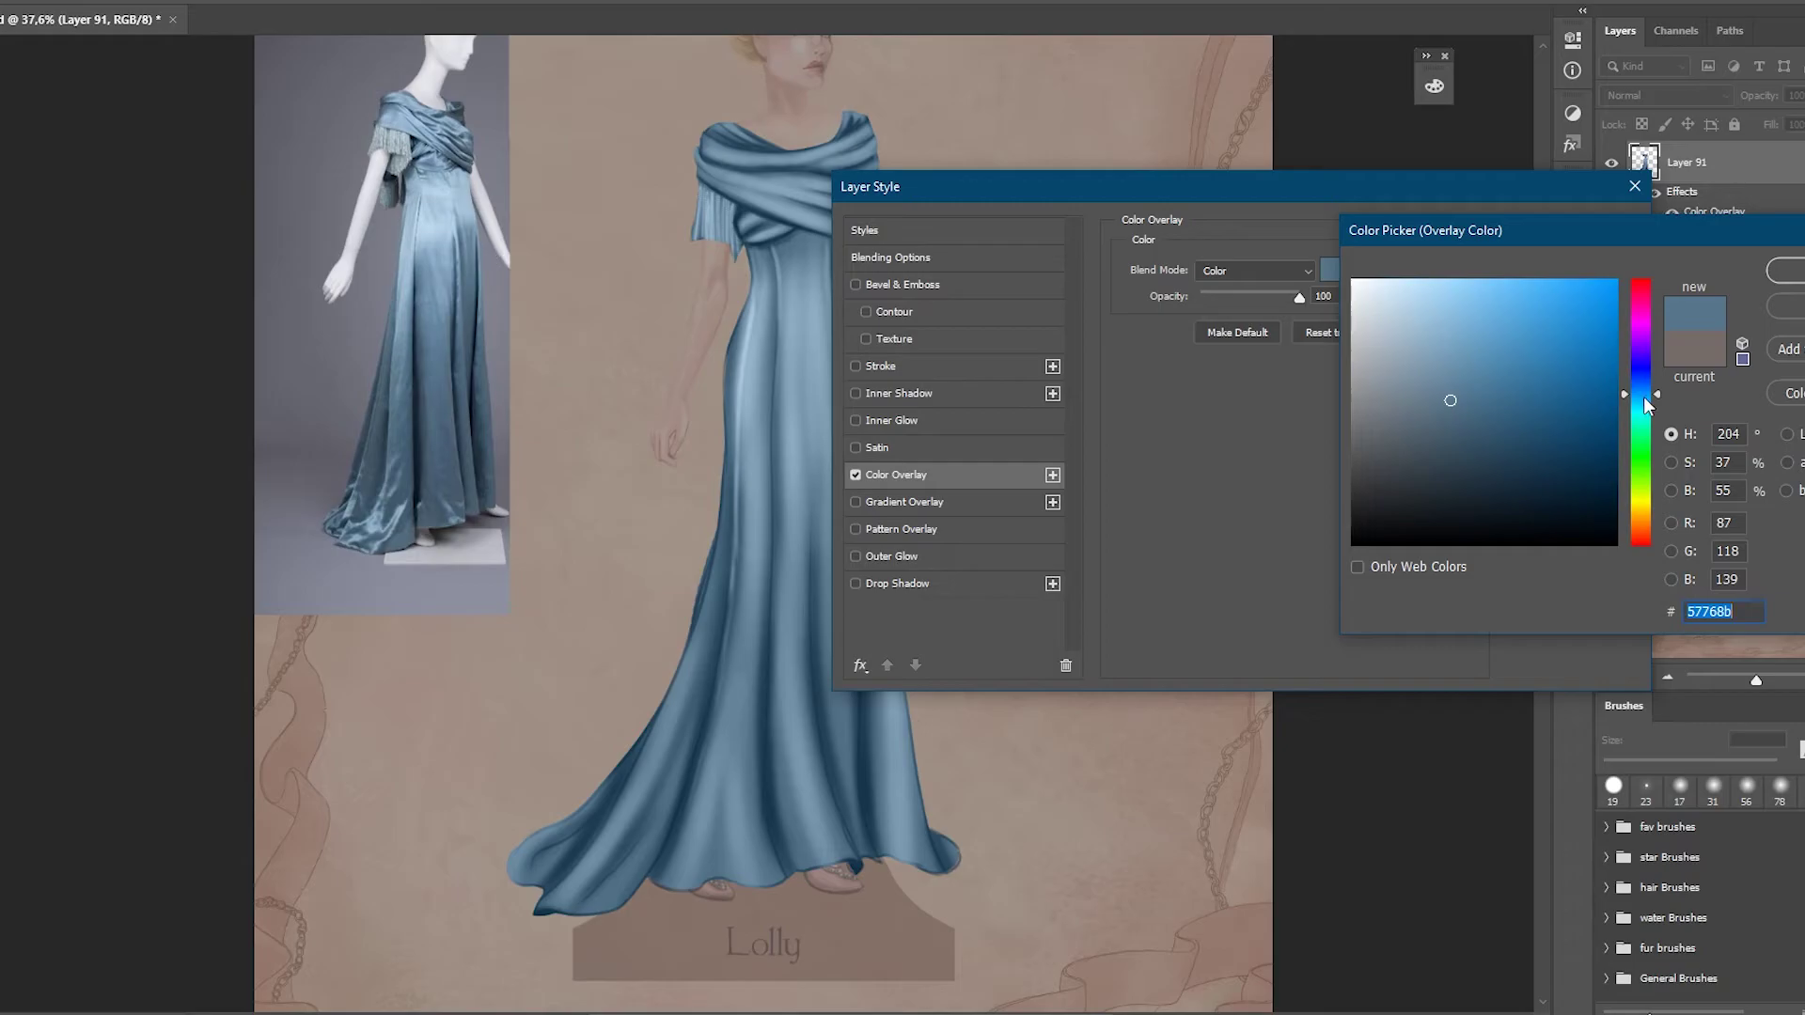
left_click(1781, 272)
left_click(1577, 230)
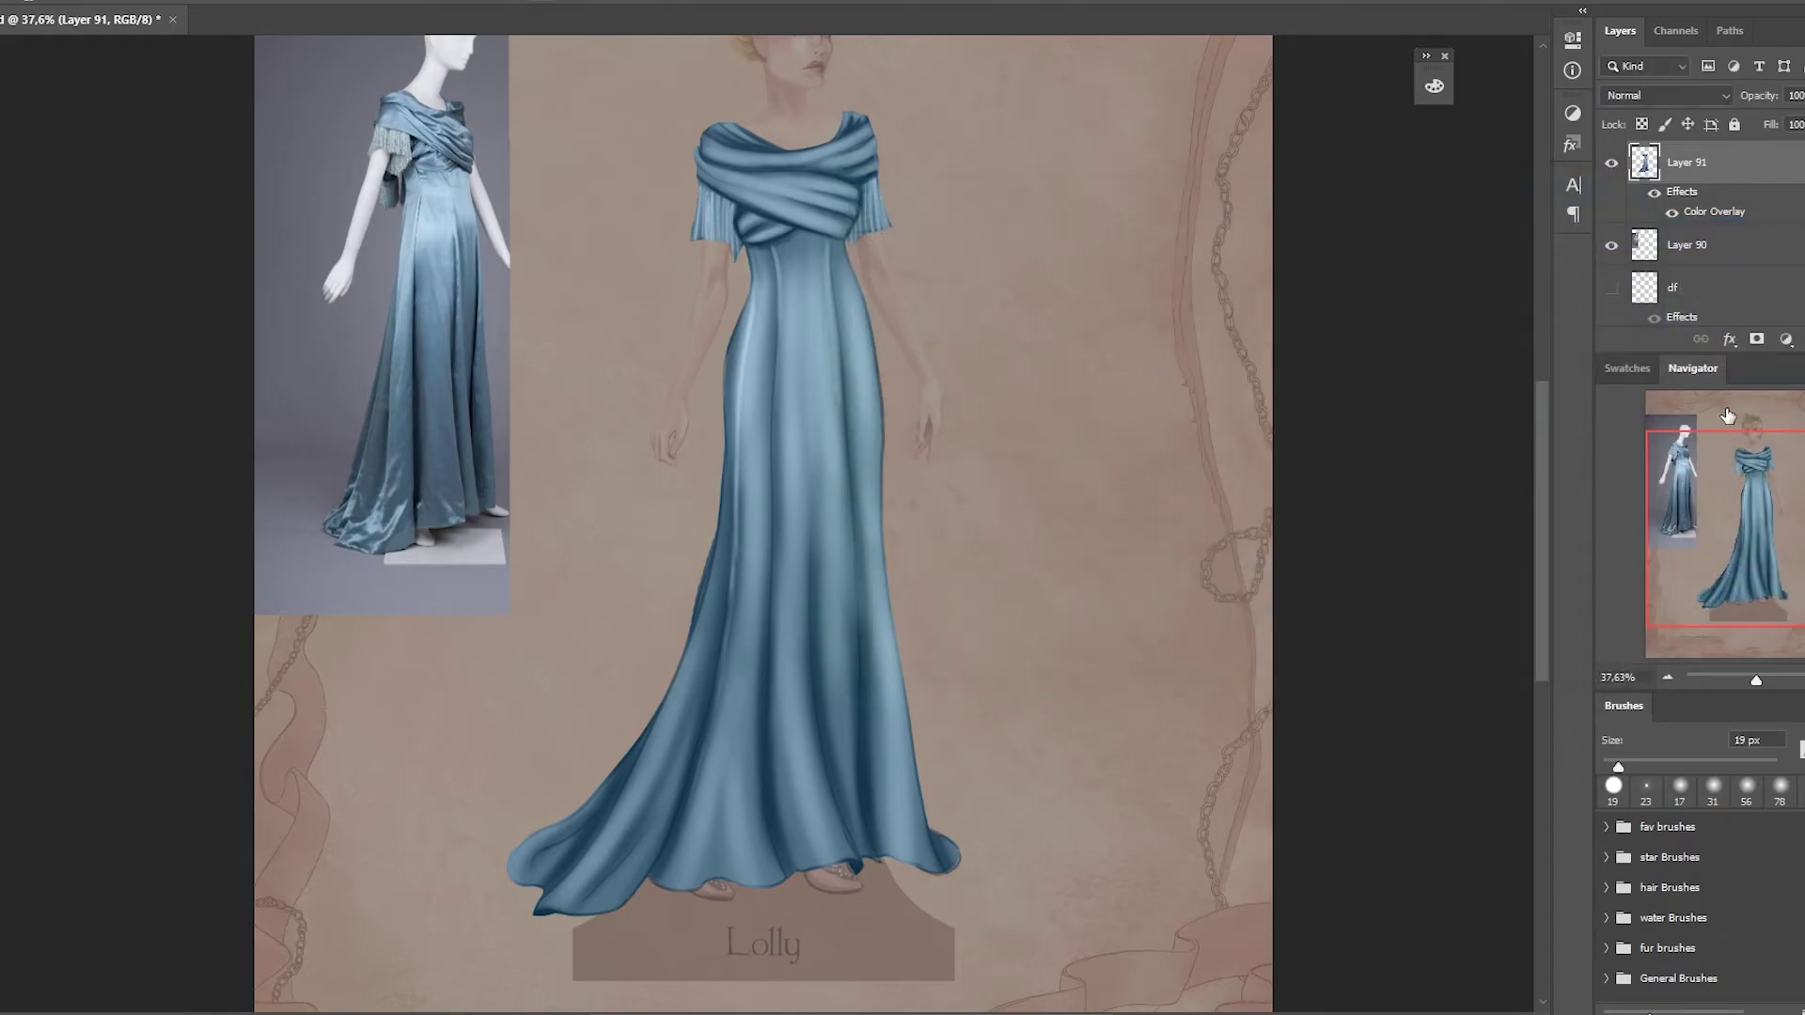
right_click(1693, 165)
Clip Layer 91 to the layer below and paint touch-brush highlights down the bodice and skirt
left_click(1730, 543)
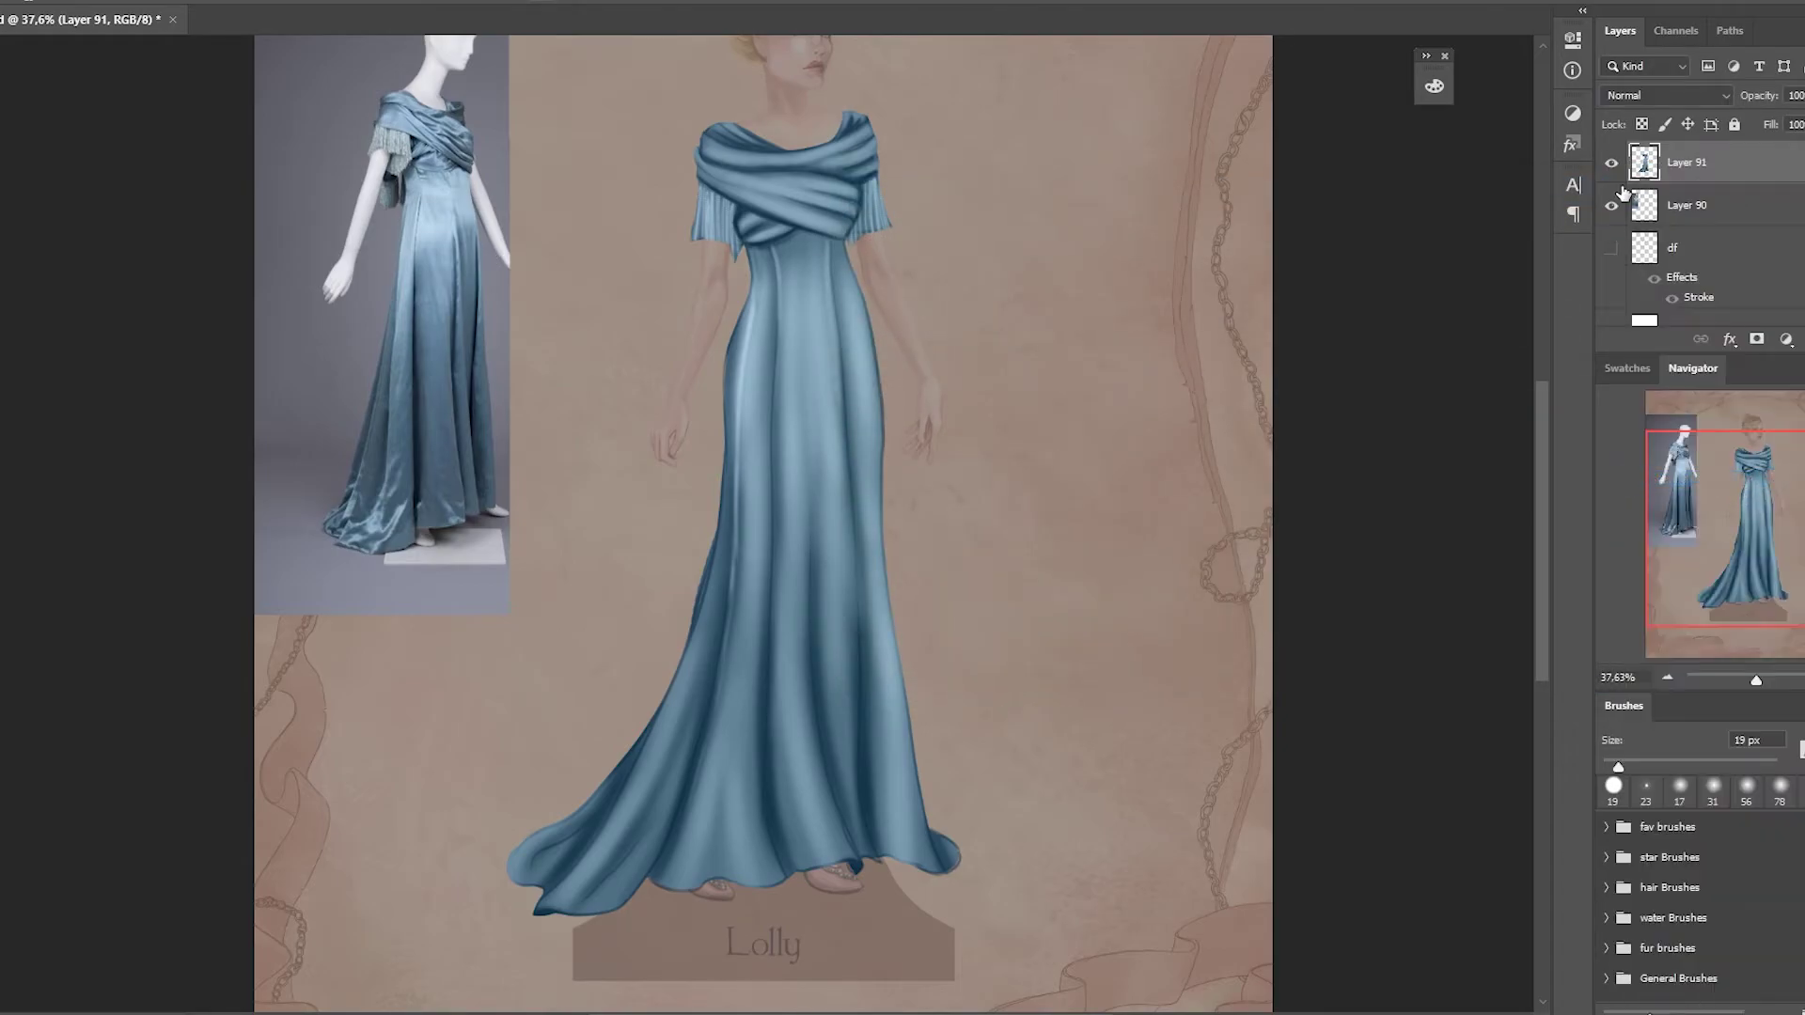
right_click(700, 230)
left_click(1008, 514)
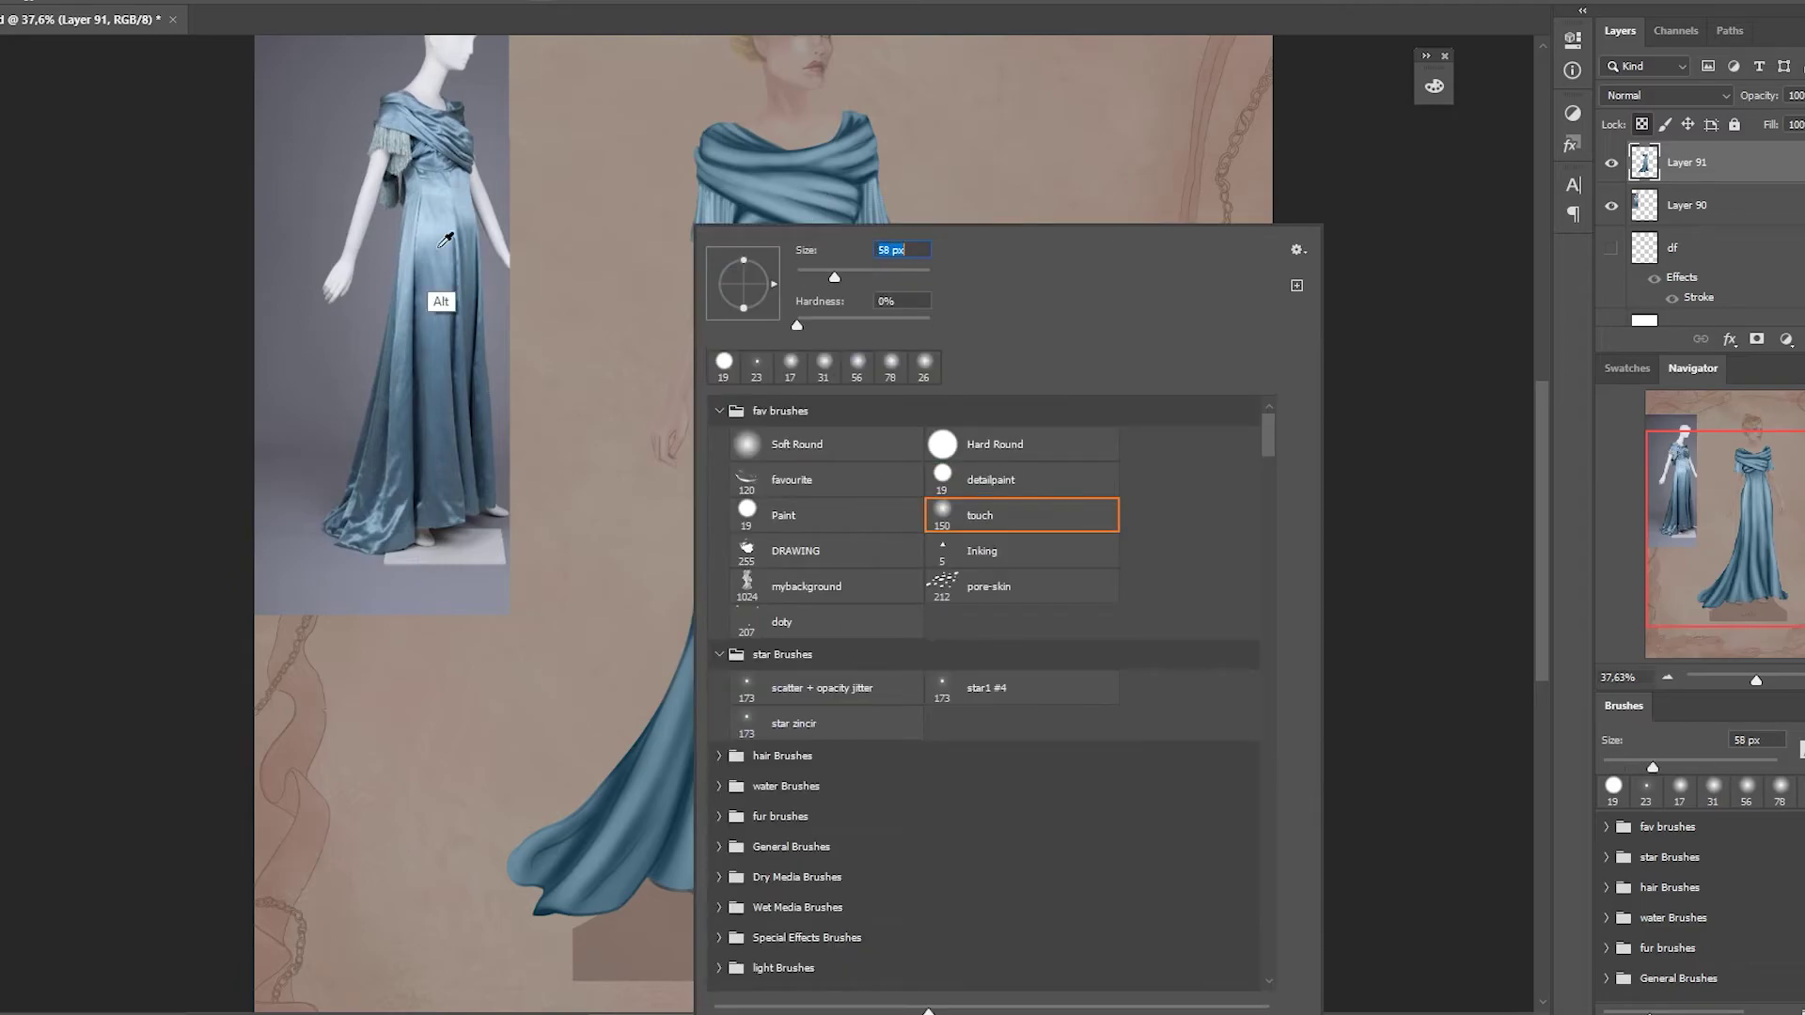
key("Return")
left_click_drag(801, 278, 827, 536)
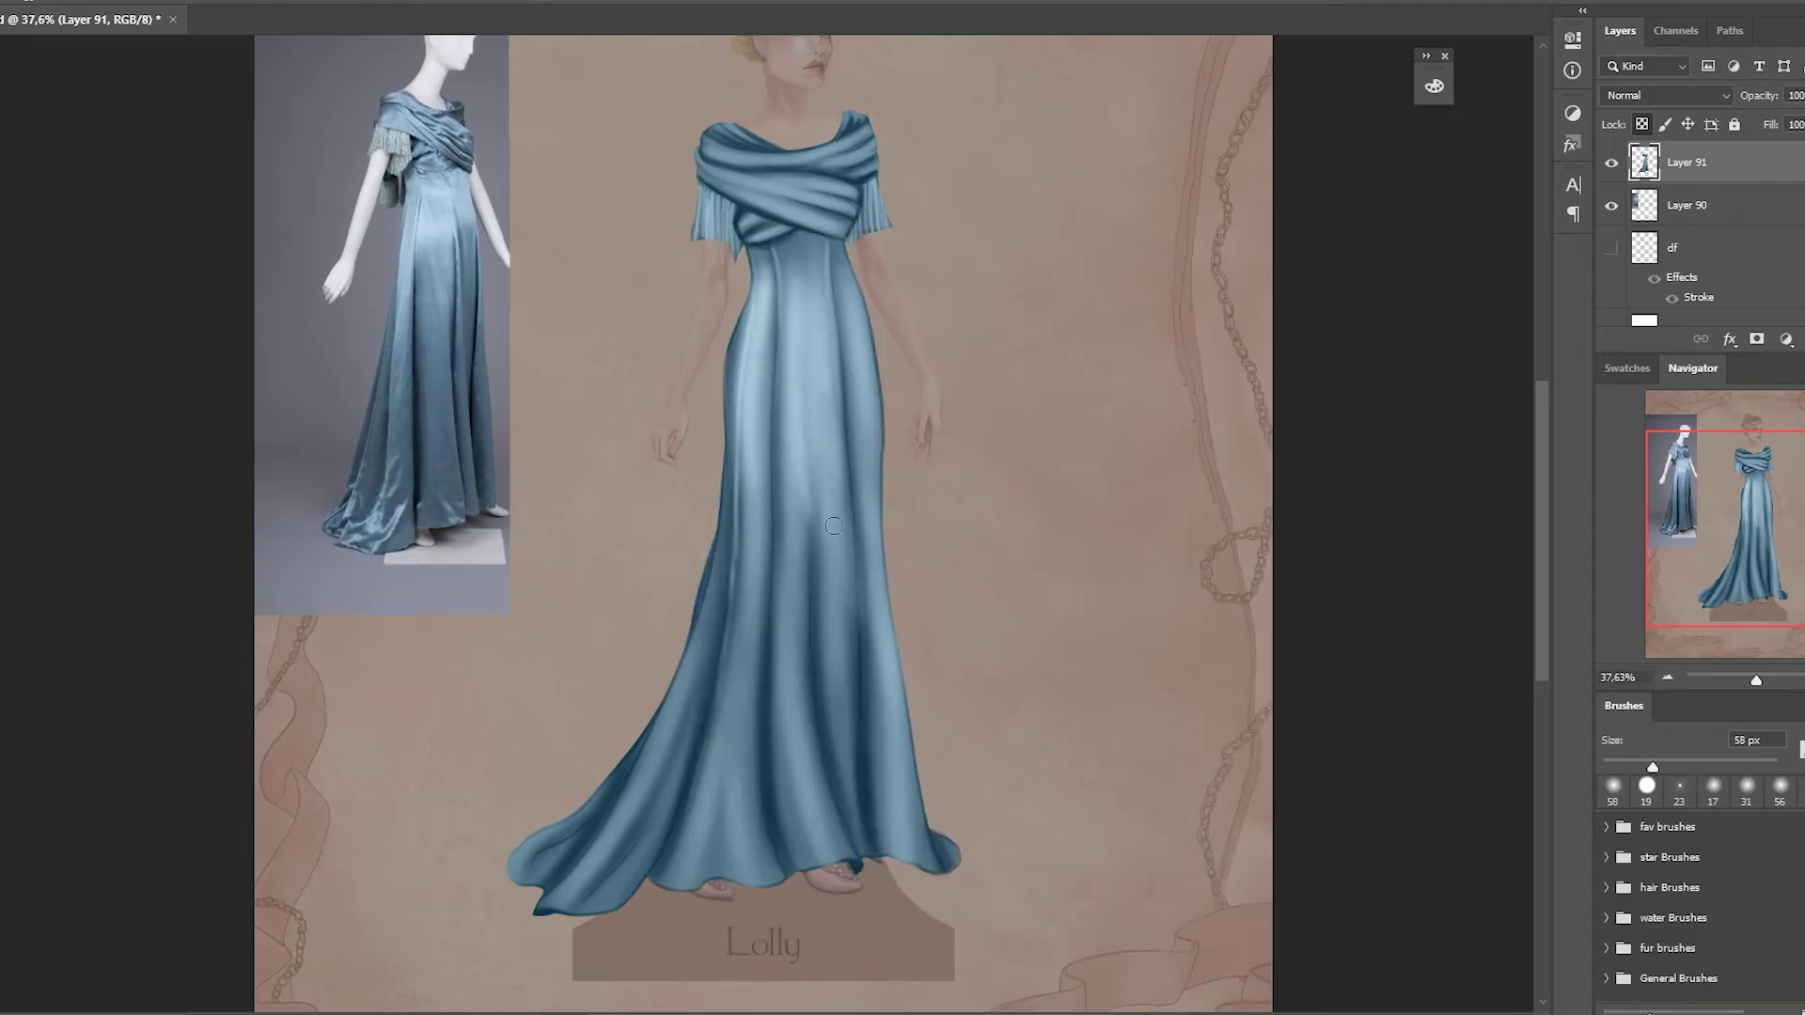
left_click_drag(835, 393, 837, 724)
left_click_drag(867, 315, 867, 531)
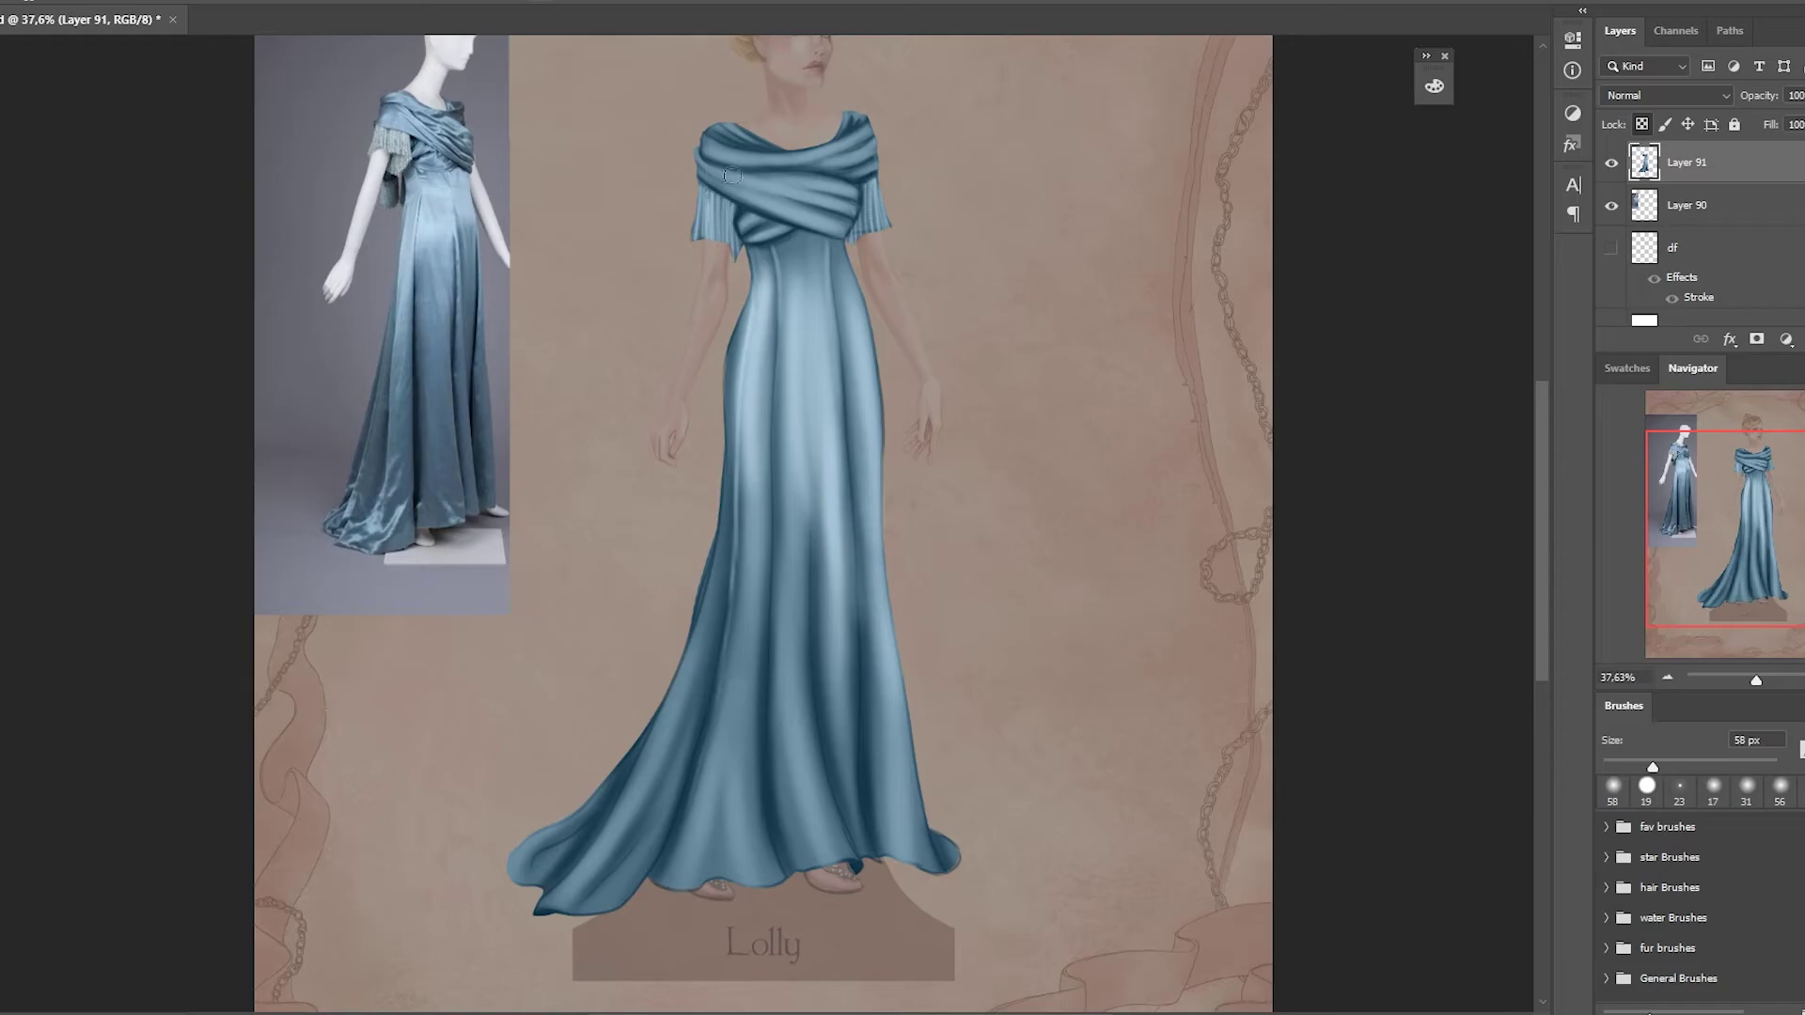
Paint highlights across the shawl folds at the neckline
right_click(995, 176)
key("Return")
mouse_move(714, 188)
left_mouse_down()
mouse_move(836, 221)
mouse_move(842, 188)
left_mouse_up()
mouse_move(705, 149)
left_mouse_down()
mouse_move(821, 165)
mouse_move(884, 127)
mouse_move(878, 169)
left_mouse_up()
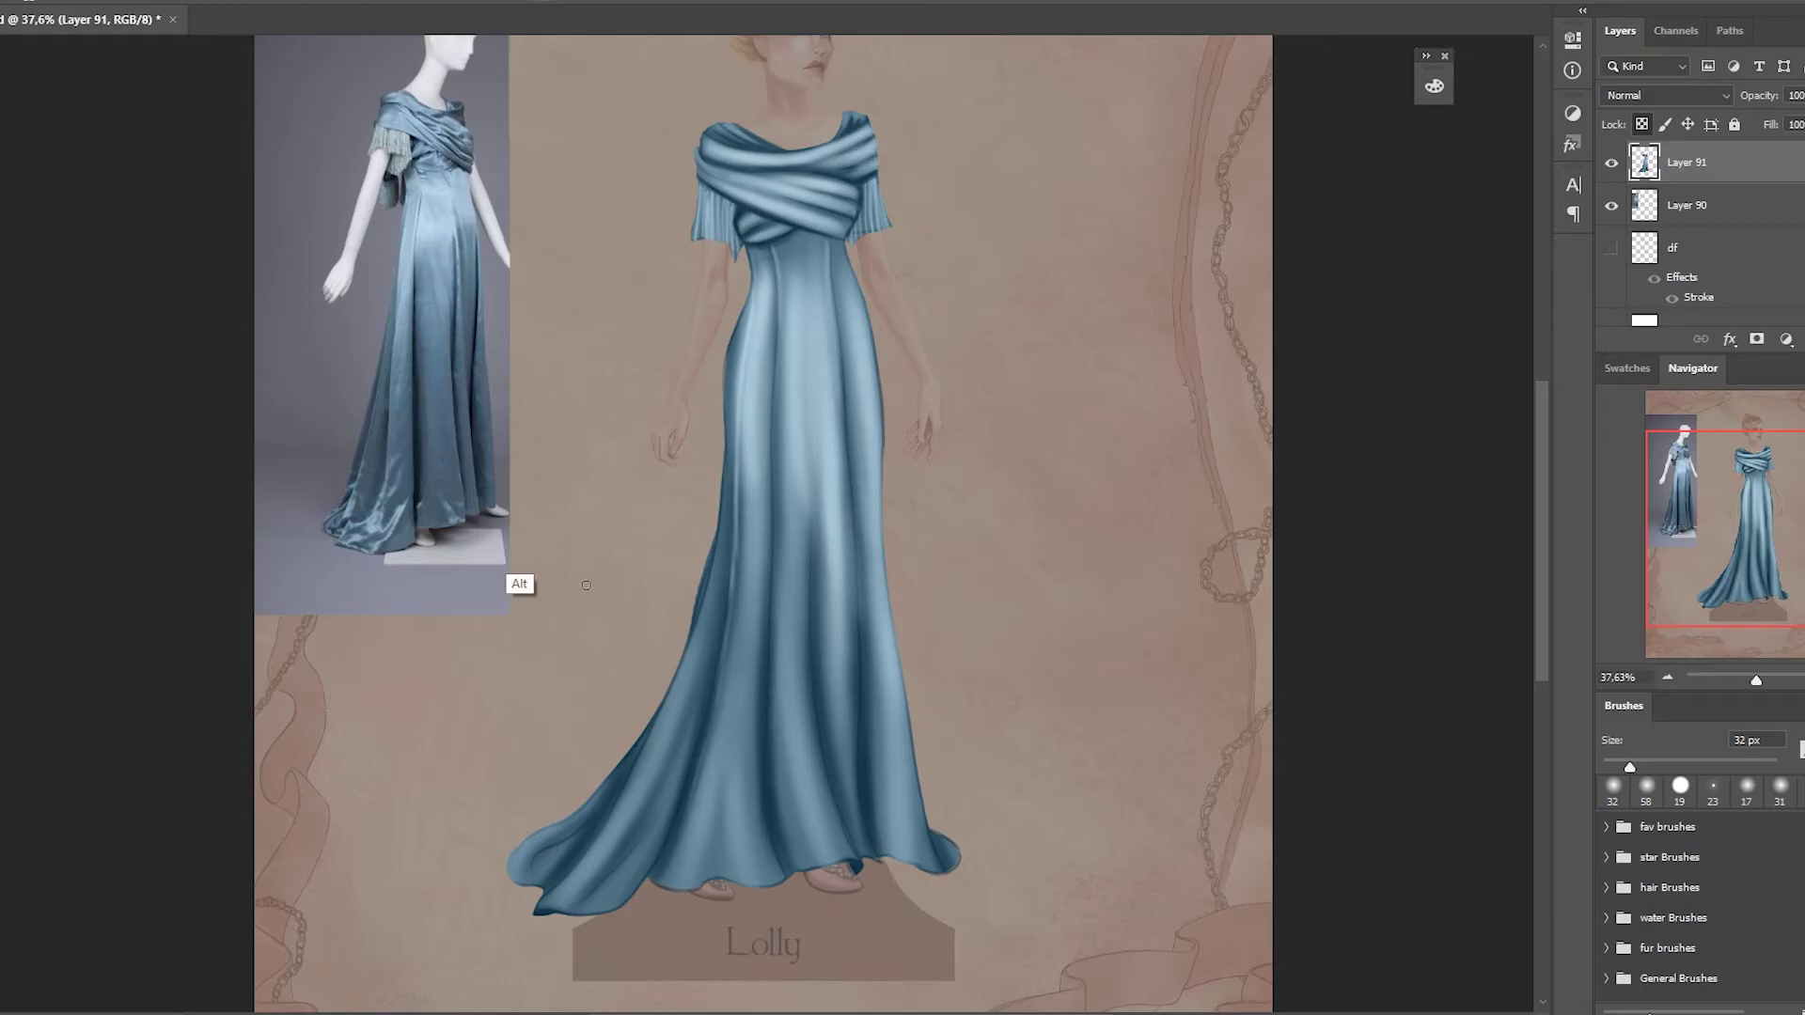
At 26 px, paint darker shading up the dress centre, its right side and the hem
right_click(791, 861)
double_click(1169, 511)
right_click(789, 875)
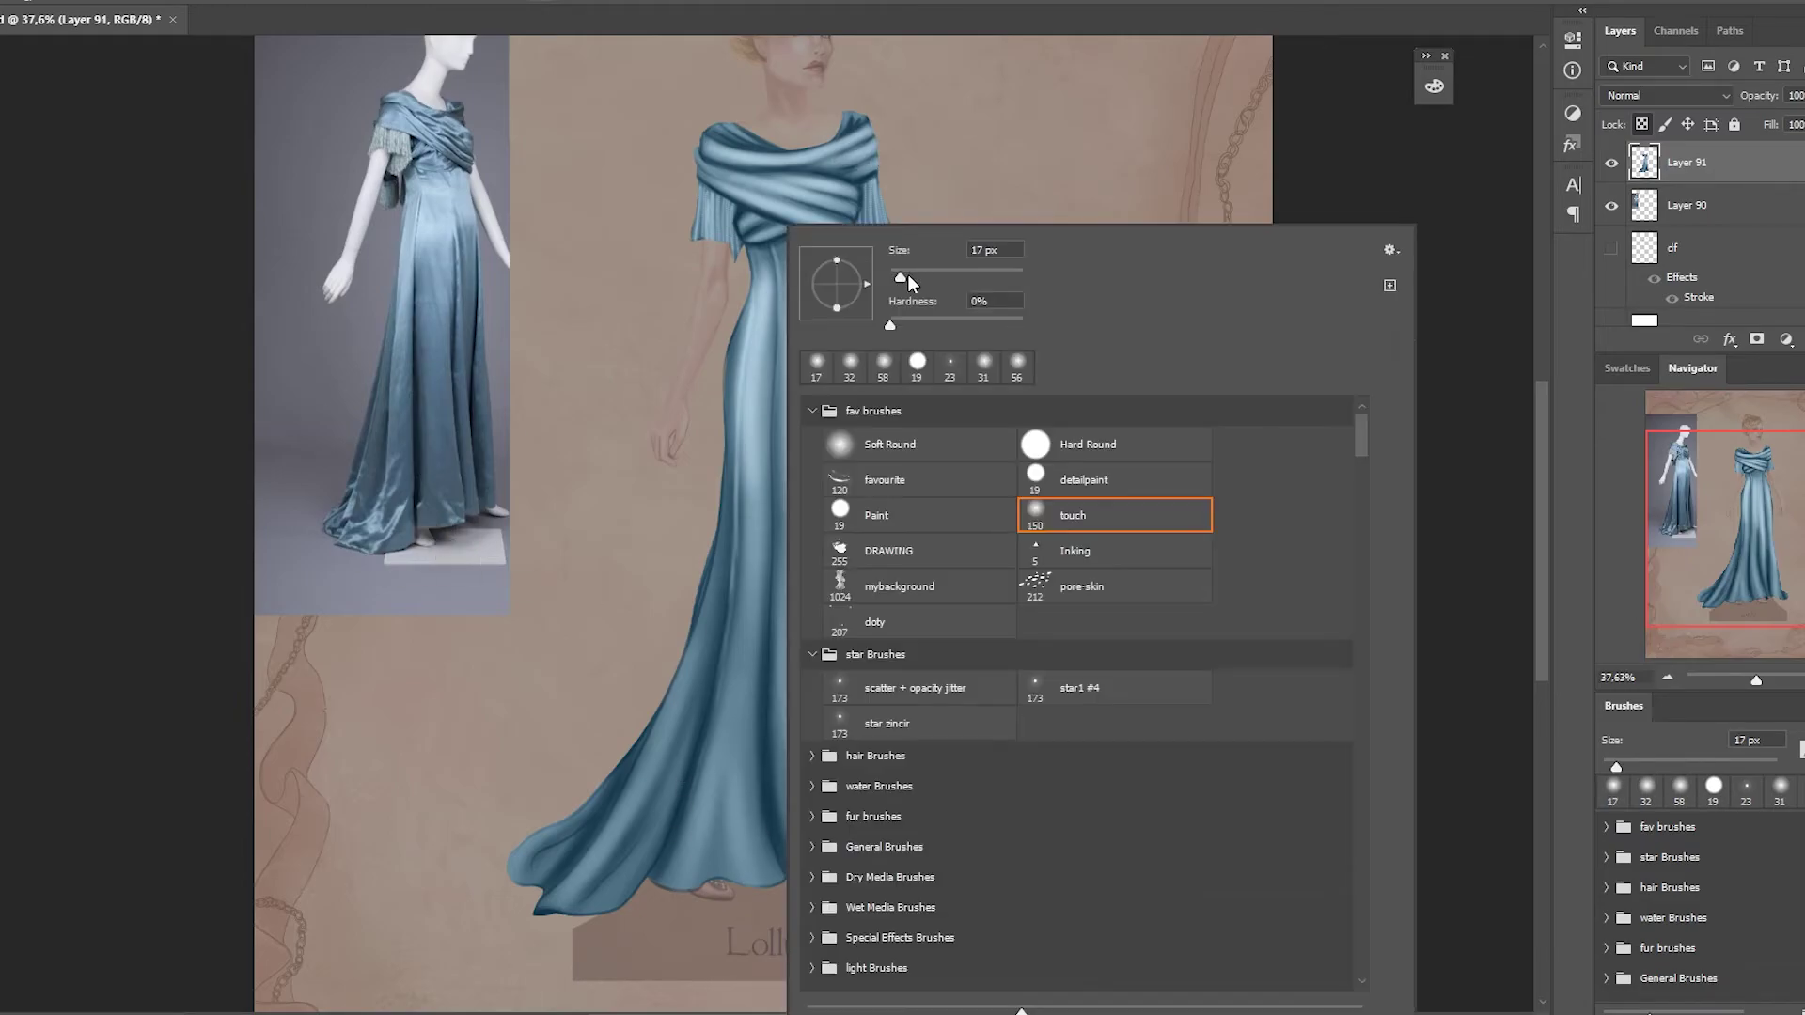
double_click(1168, 511)
left_click_drag(771, 611, 773, 243)
left_click_drag(848, 395, 860, 639)
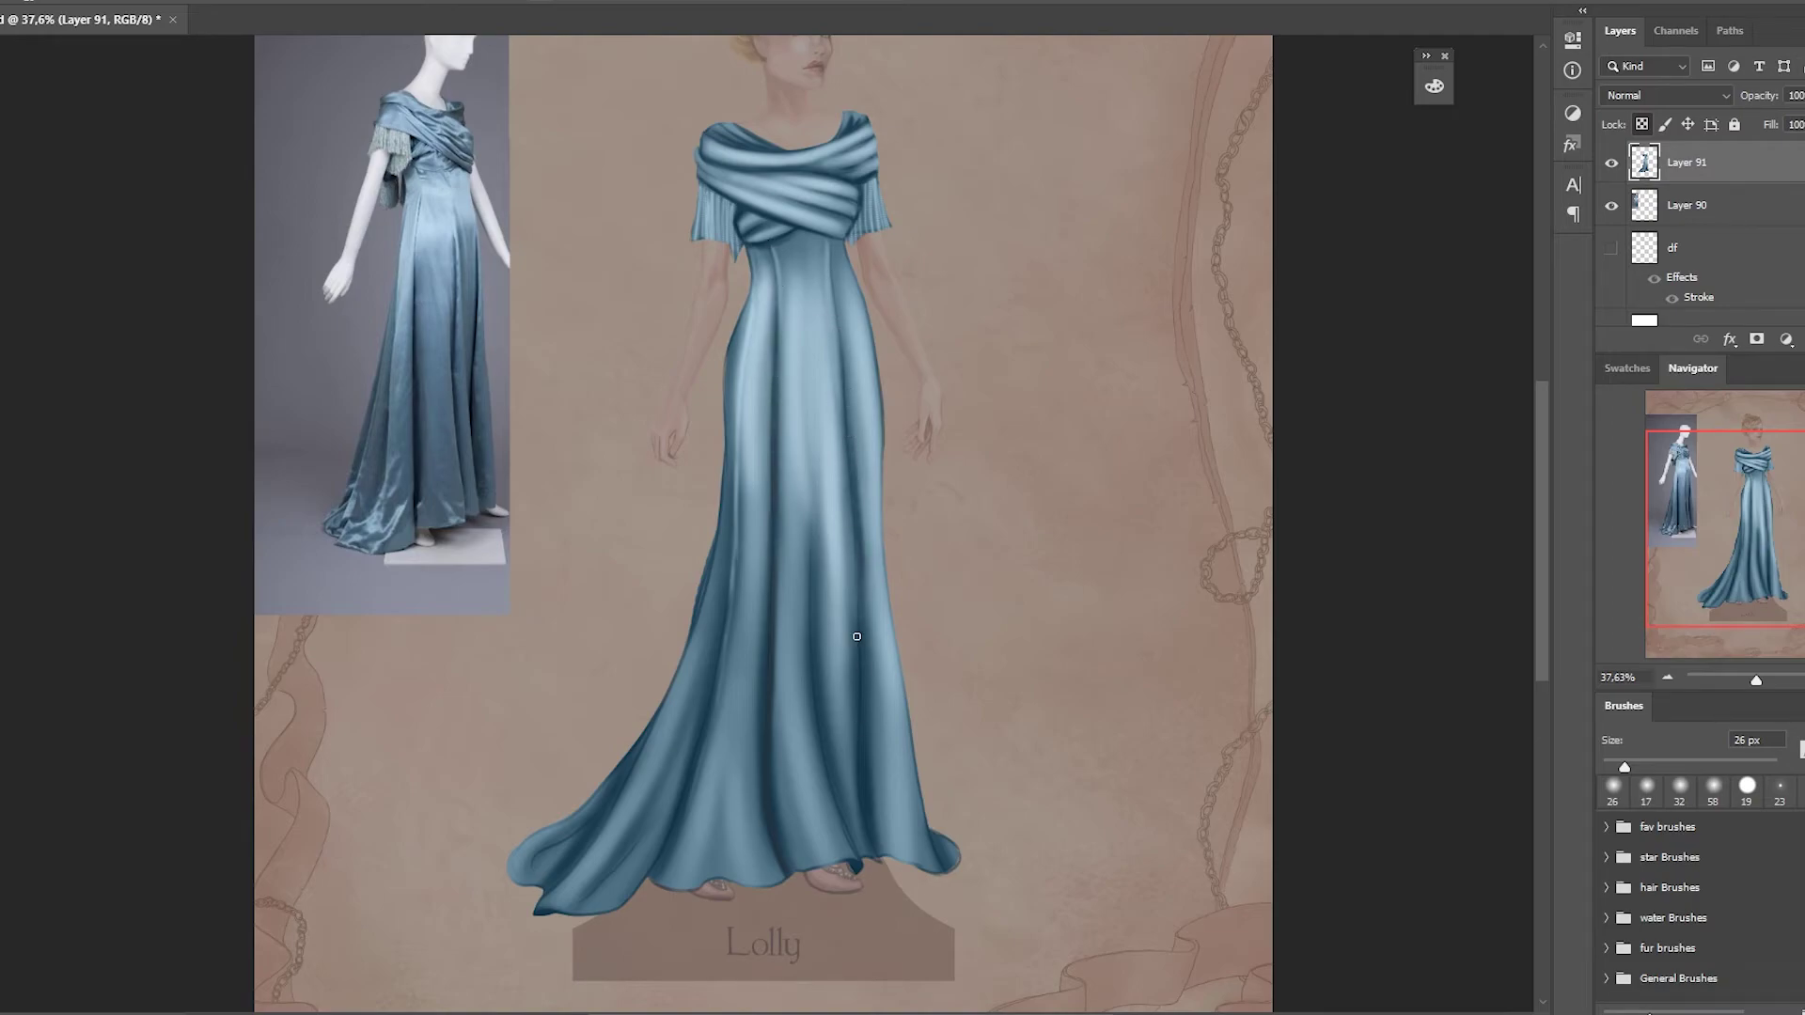
left_click_drag(854, 564, 860, 701)
left_click_drag(879, 827, 898, 854)
mouse_move(535, 875)
left_mouse_down()
mouse_move(568, 849)
mouse_move(569, 874)
left_mouse_up()
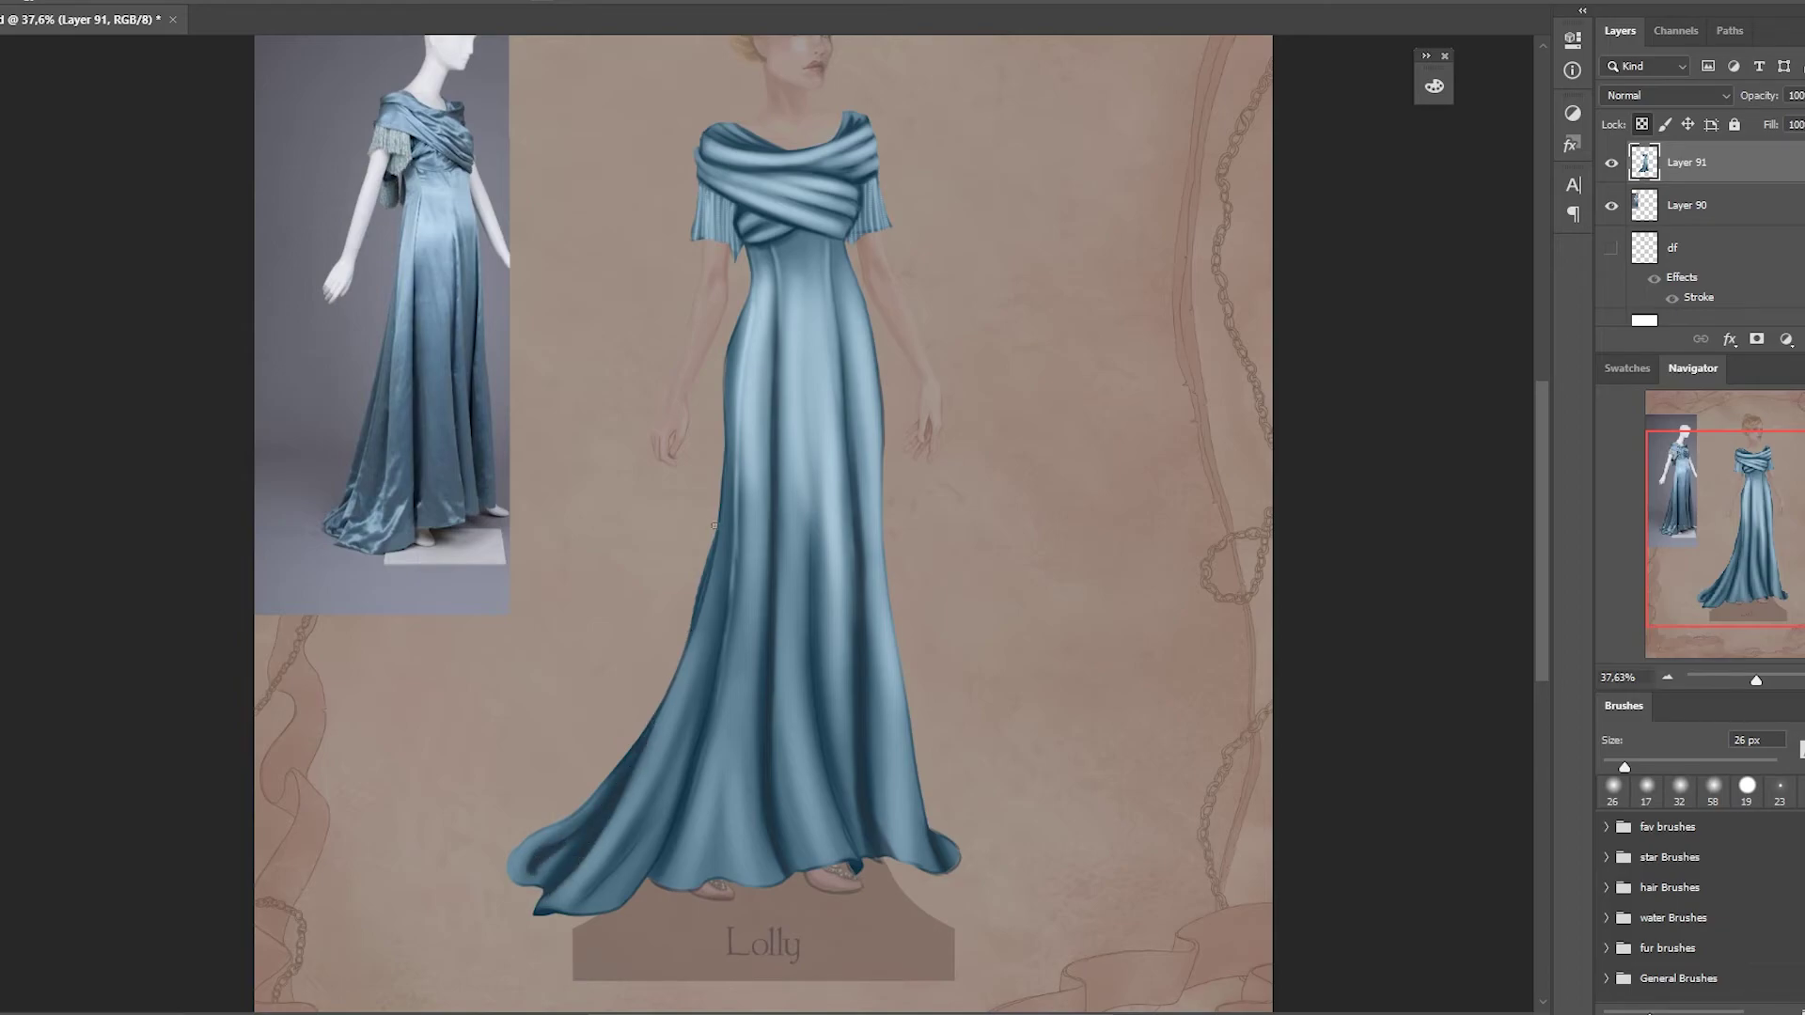
Sample a shadow colour from the reference photo and shade the dress's left edge
key("alt")
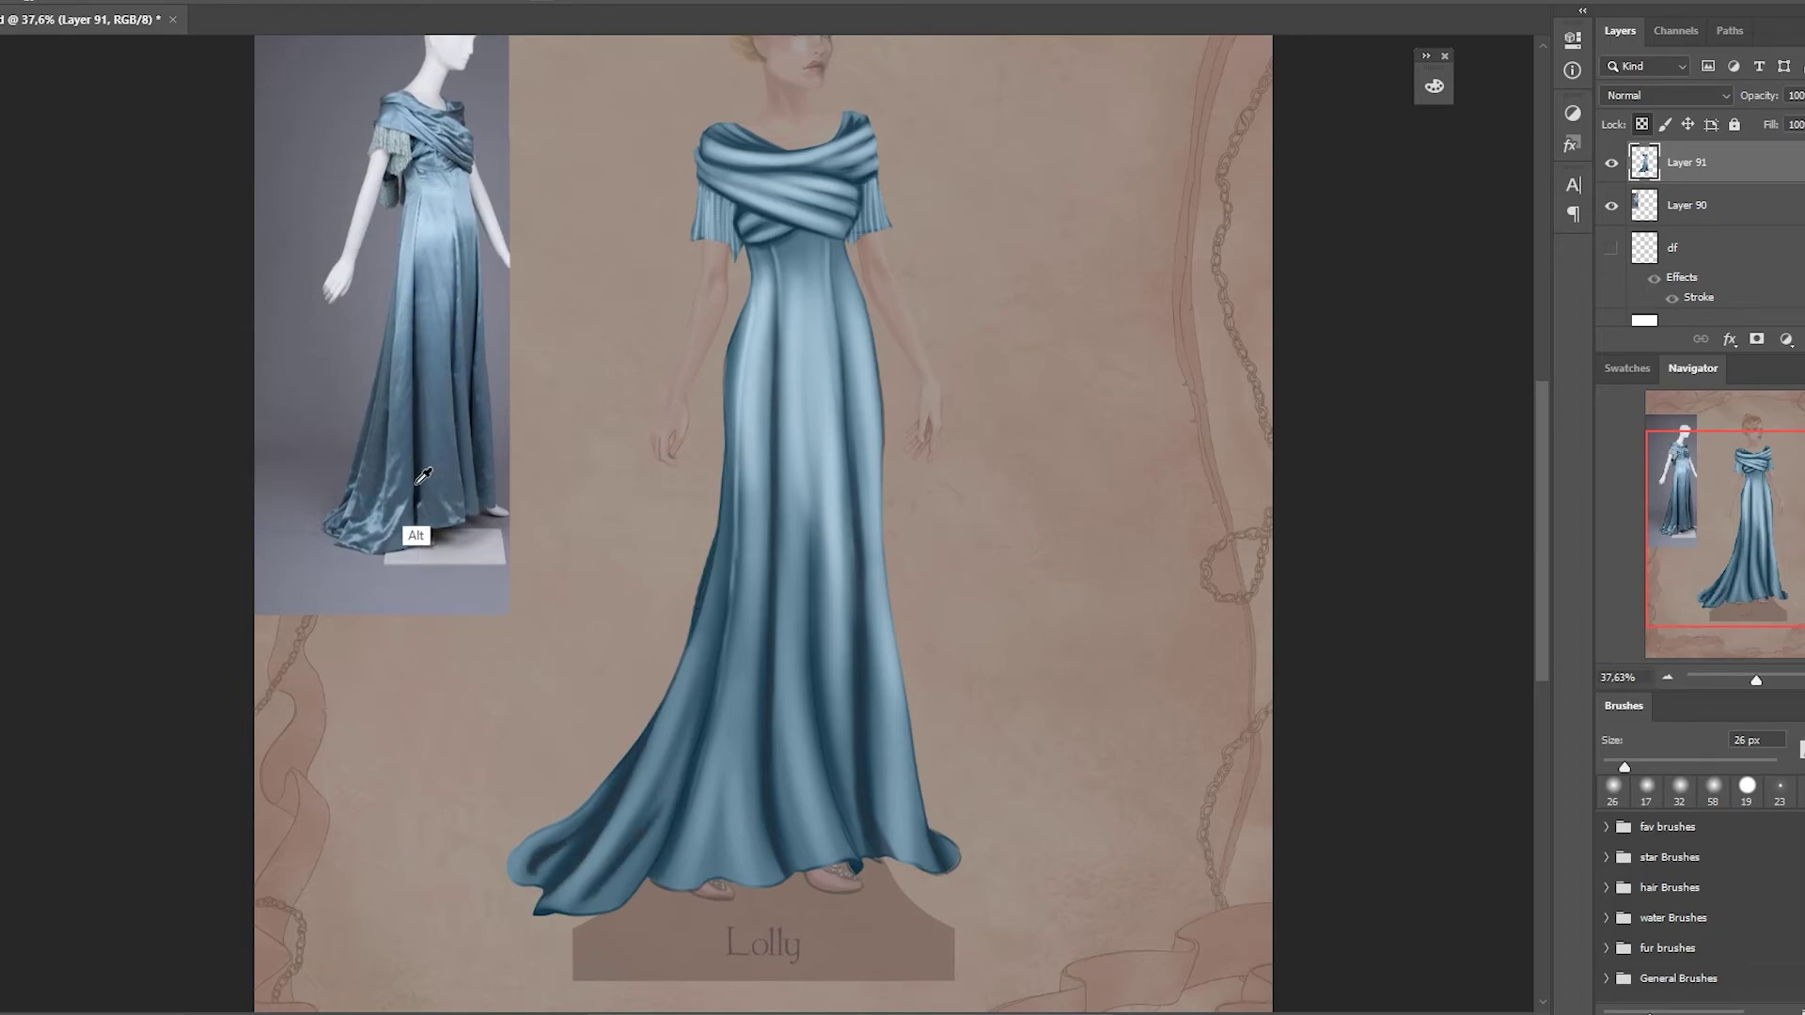
left_click(423, 477, "alt")
mouse_move(648, 879)
left_mouse_down()
mouse_move(729, 499)
mouse_move(626, 914)
left_mouse_up()
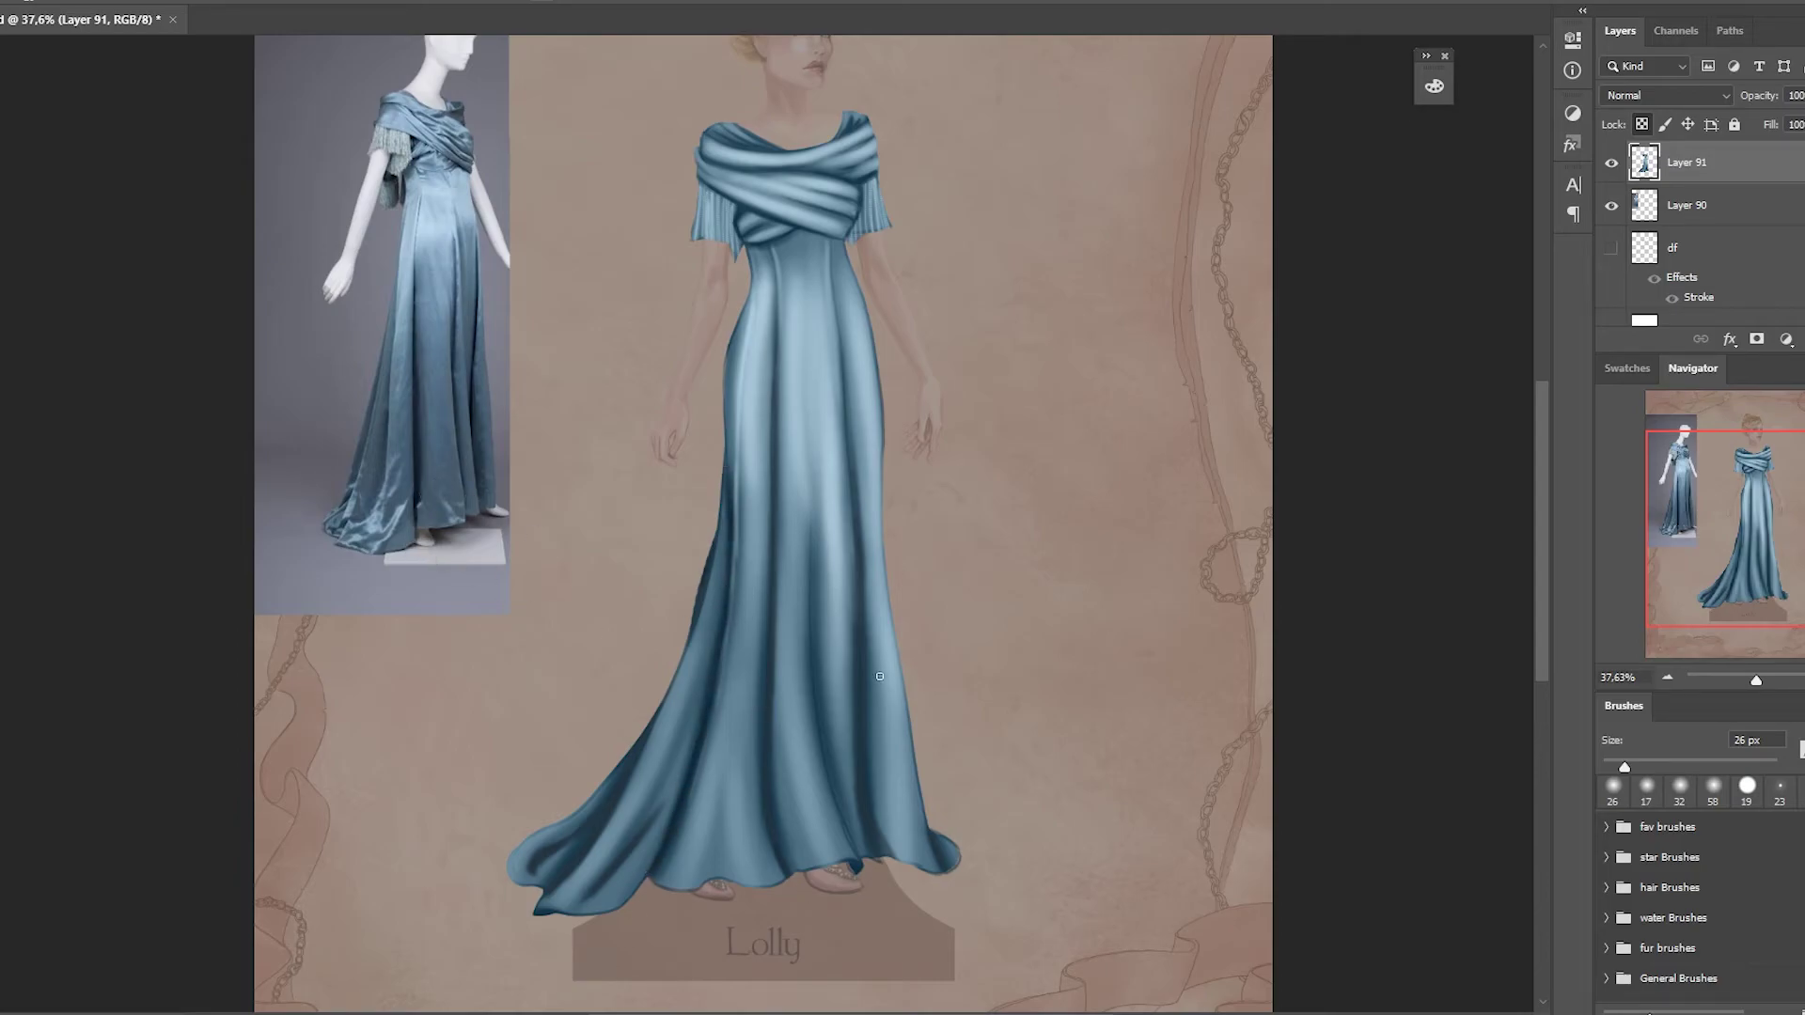
Switch the brush to a softer preset from the brush presets
right_click(752, 616)
left_click(930, 479)
key("Return")
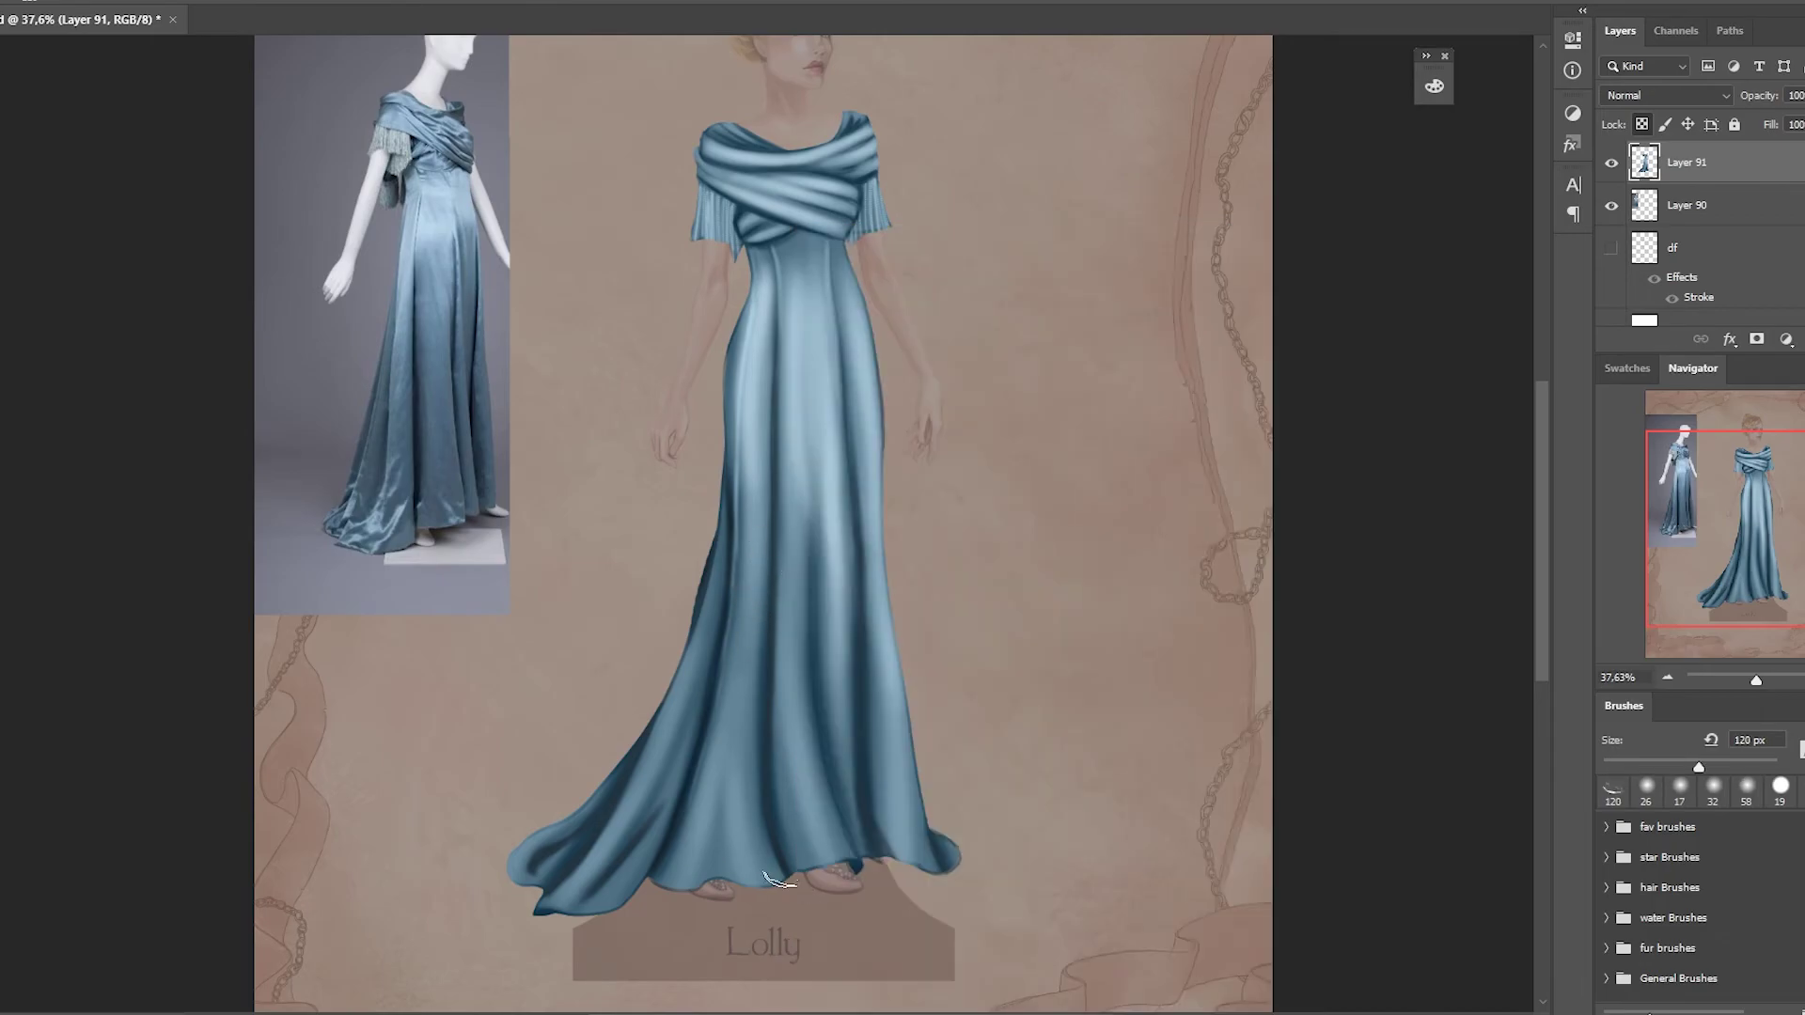
right_click(810, 752)
left_click(1025, 476)
key("Return")
Paint faint lighter strokes along the gown's hem and central skirt folds
left_click_drag(645, 846, 606, 801)
left_click_drag(607, 870, 649, 838)
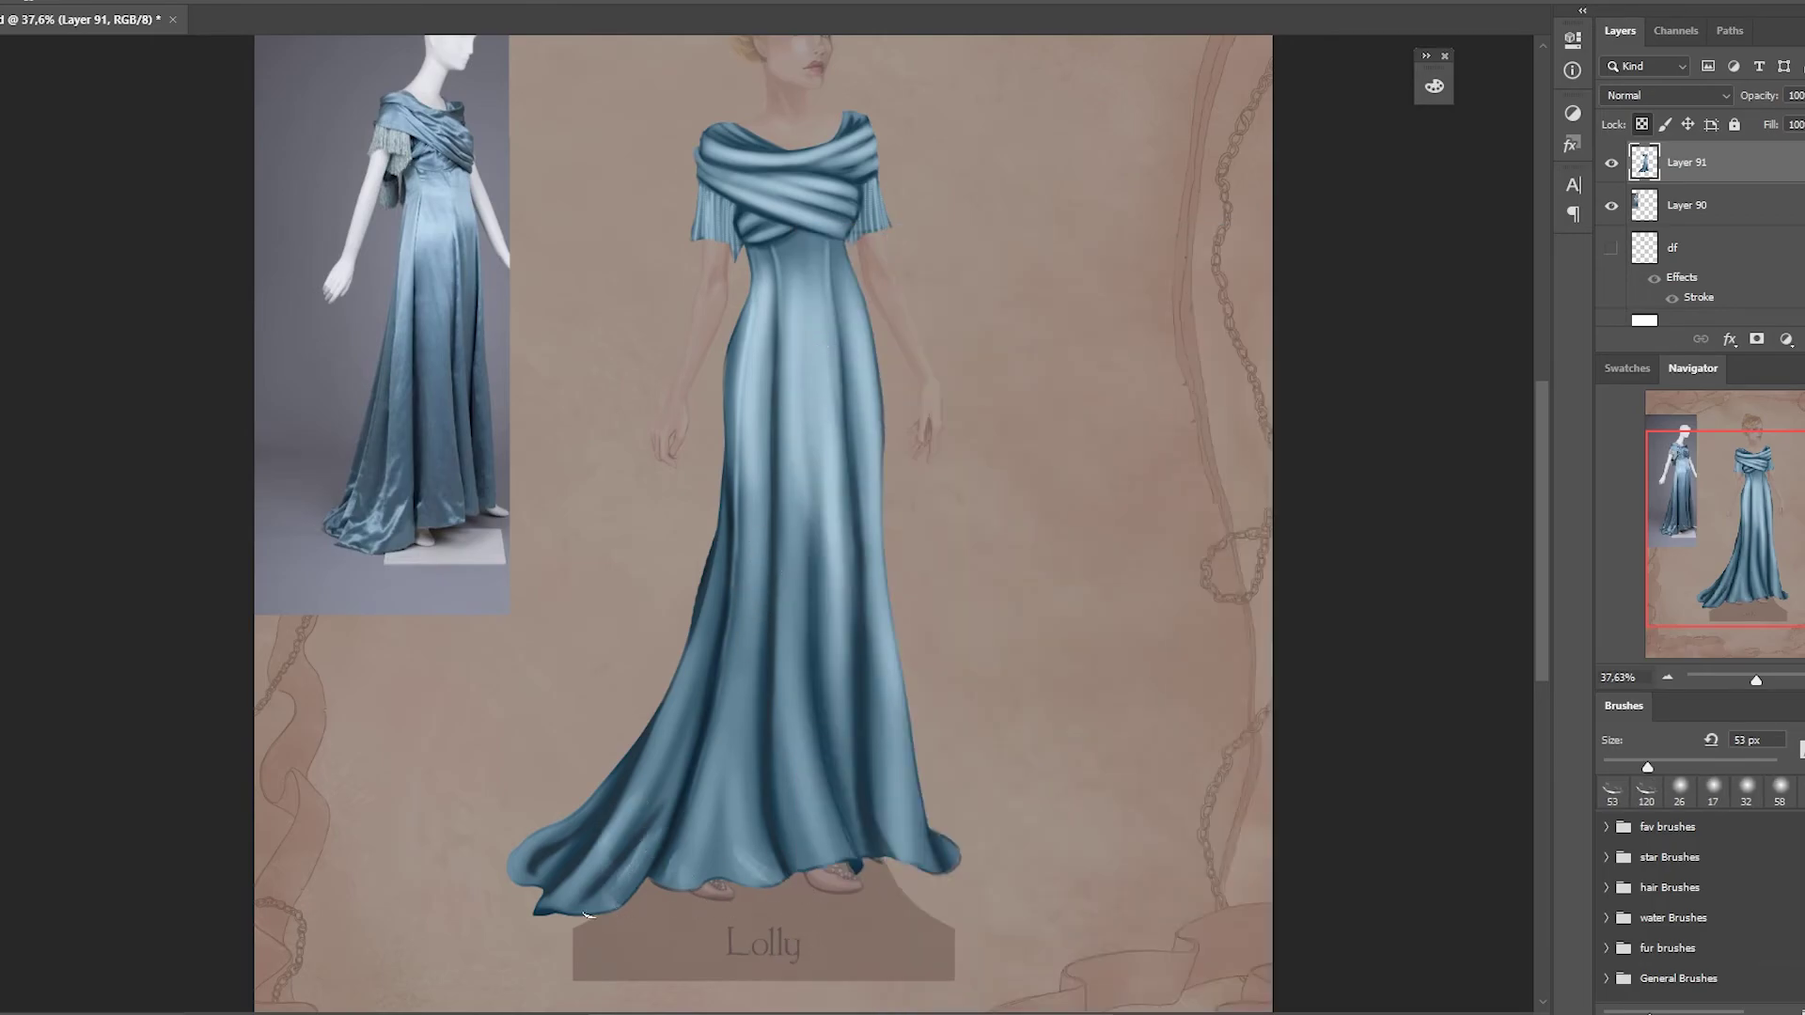
left_click_drag(527, 863, 611, 790)
left_click_drag(786, 864, 805, 837)
left_click_drag(820, 648, 814, 503)
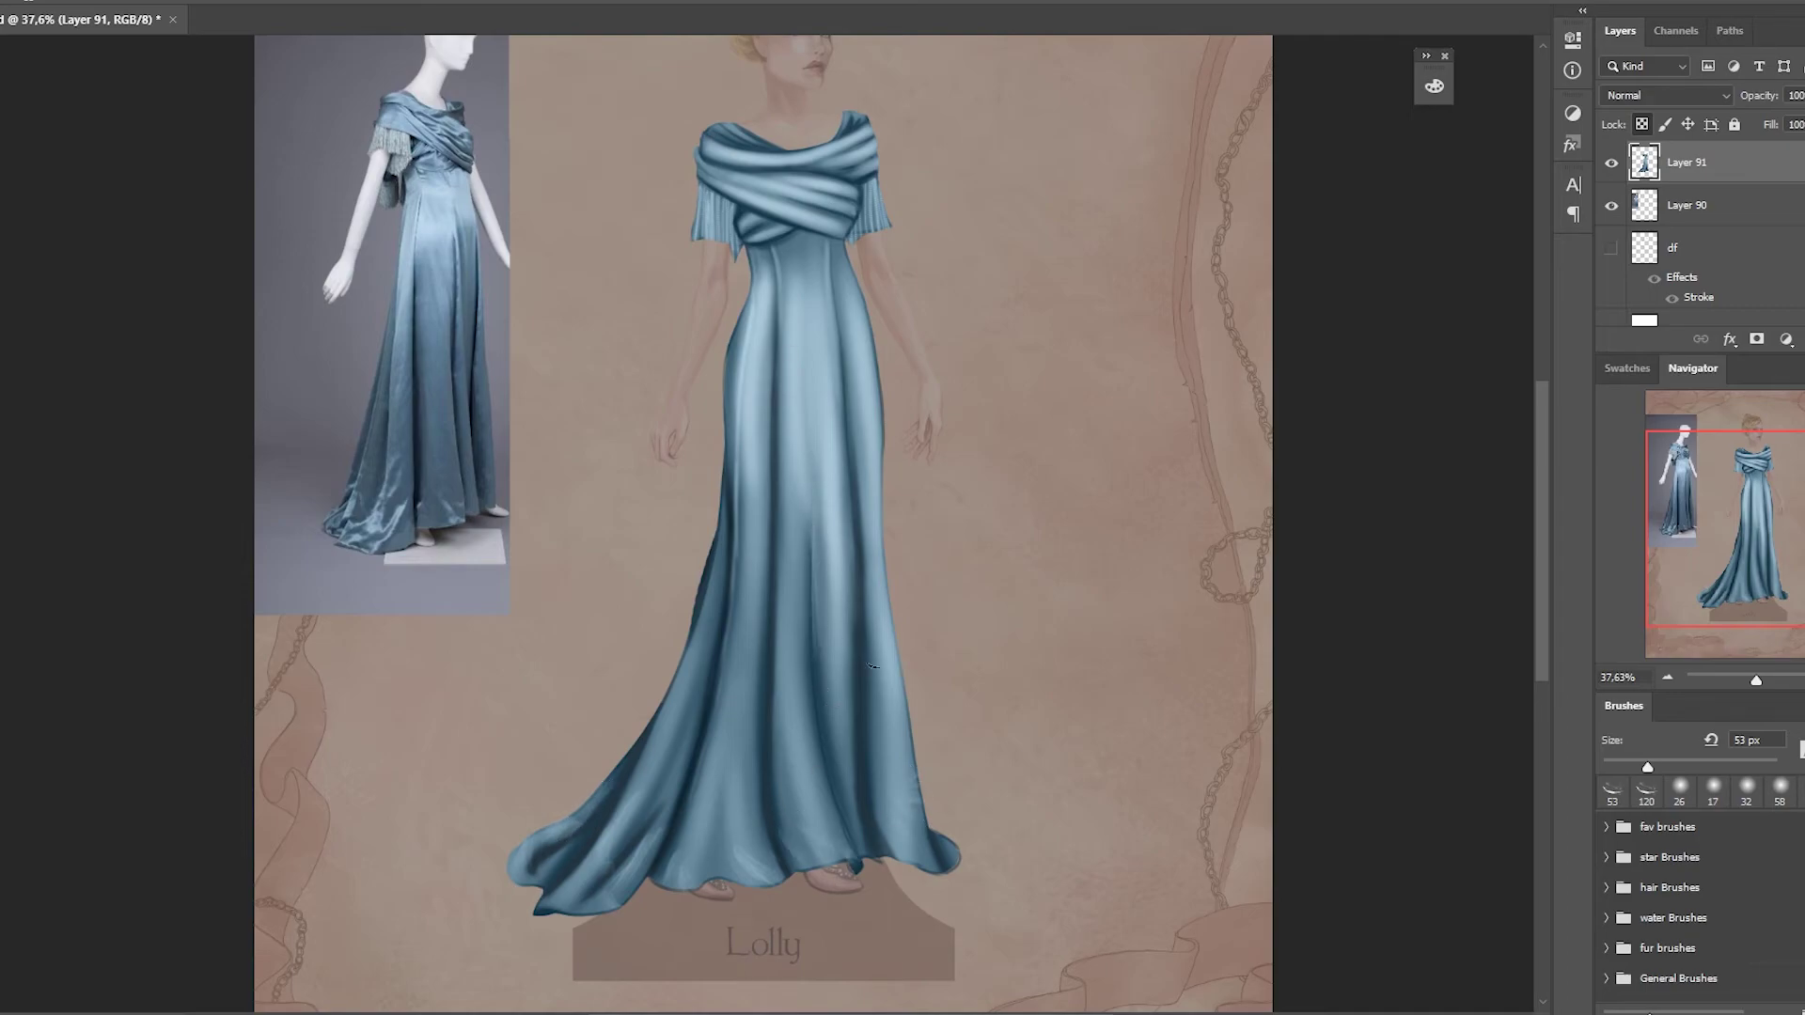
left_click_drag(732, 657, 743, 576)
left_click_drag(828, 711, 825, 635)
Choose a 31 px brush preset and set the foreground colour to pale blue #d3e5ed
right_click(921, 185)
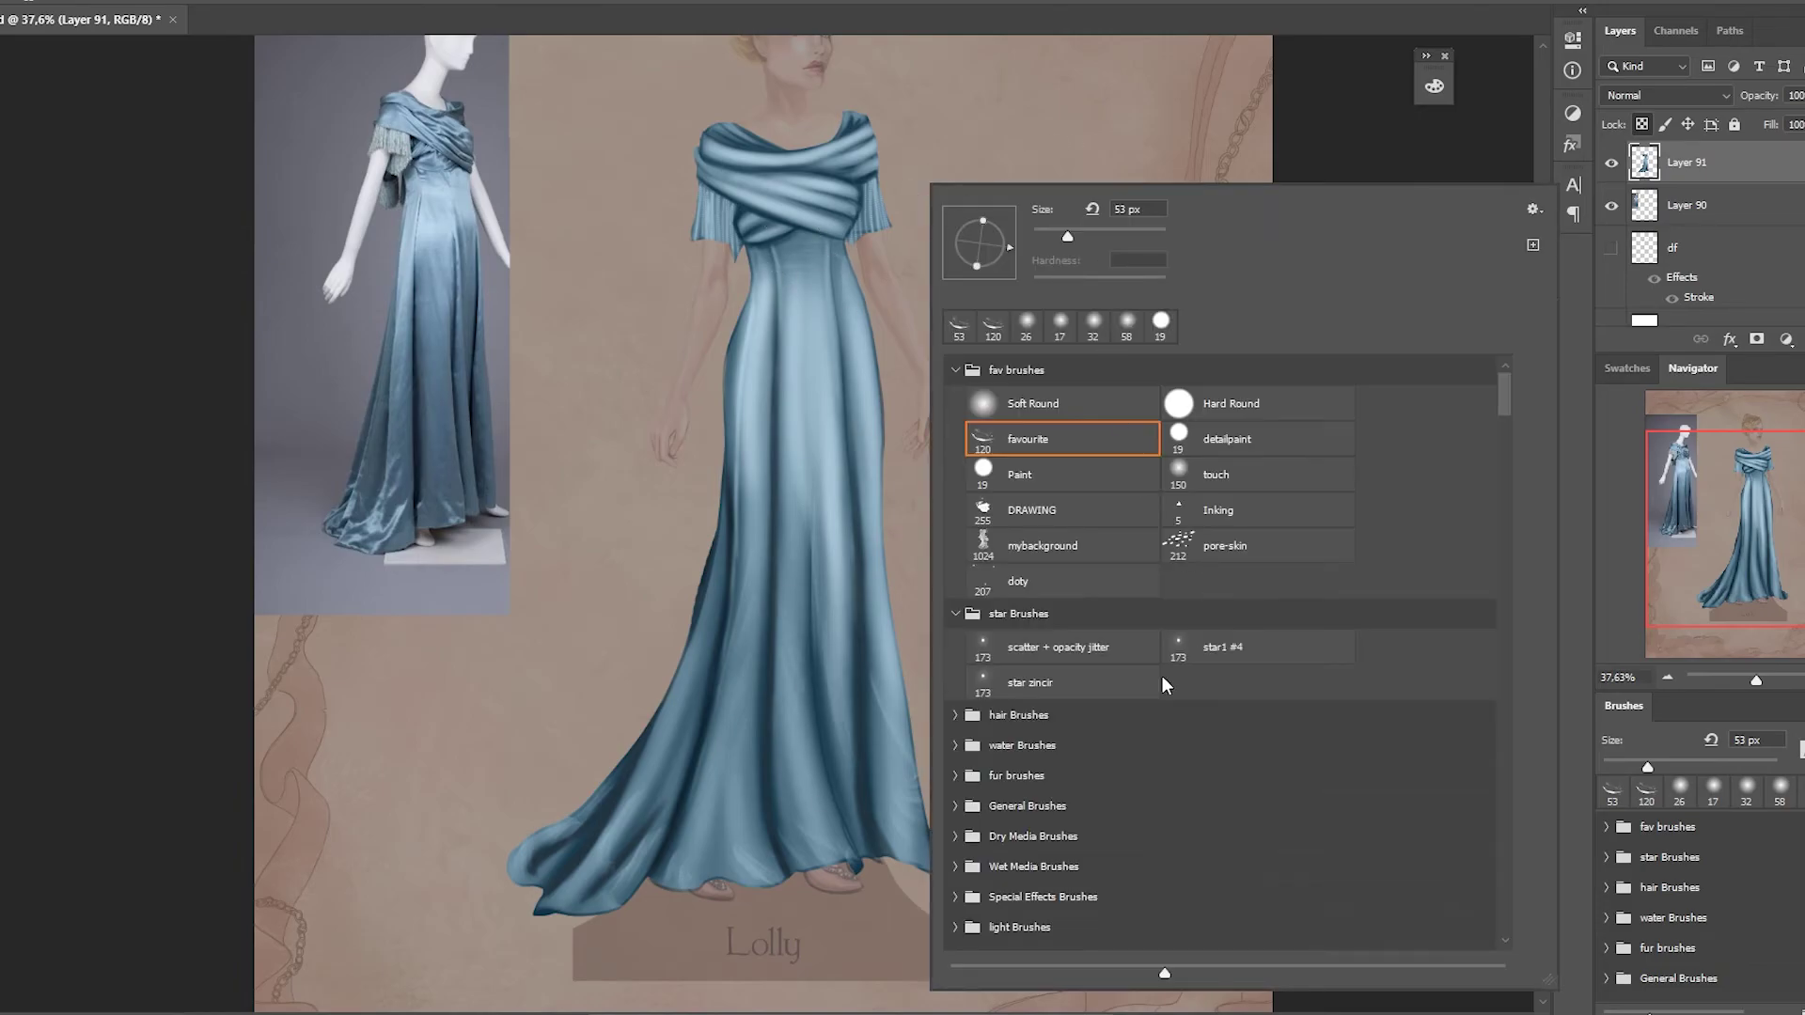
left_click(1063, 683)
key("Return")
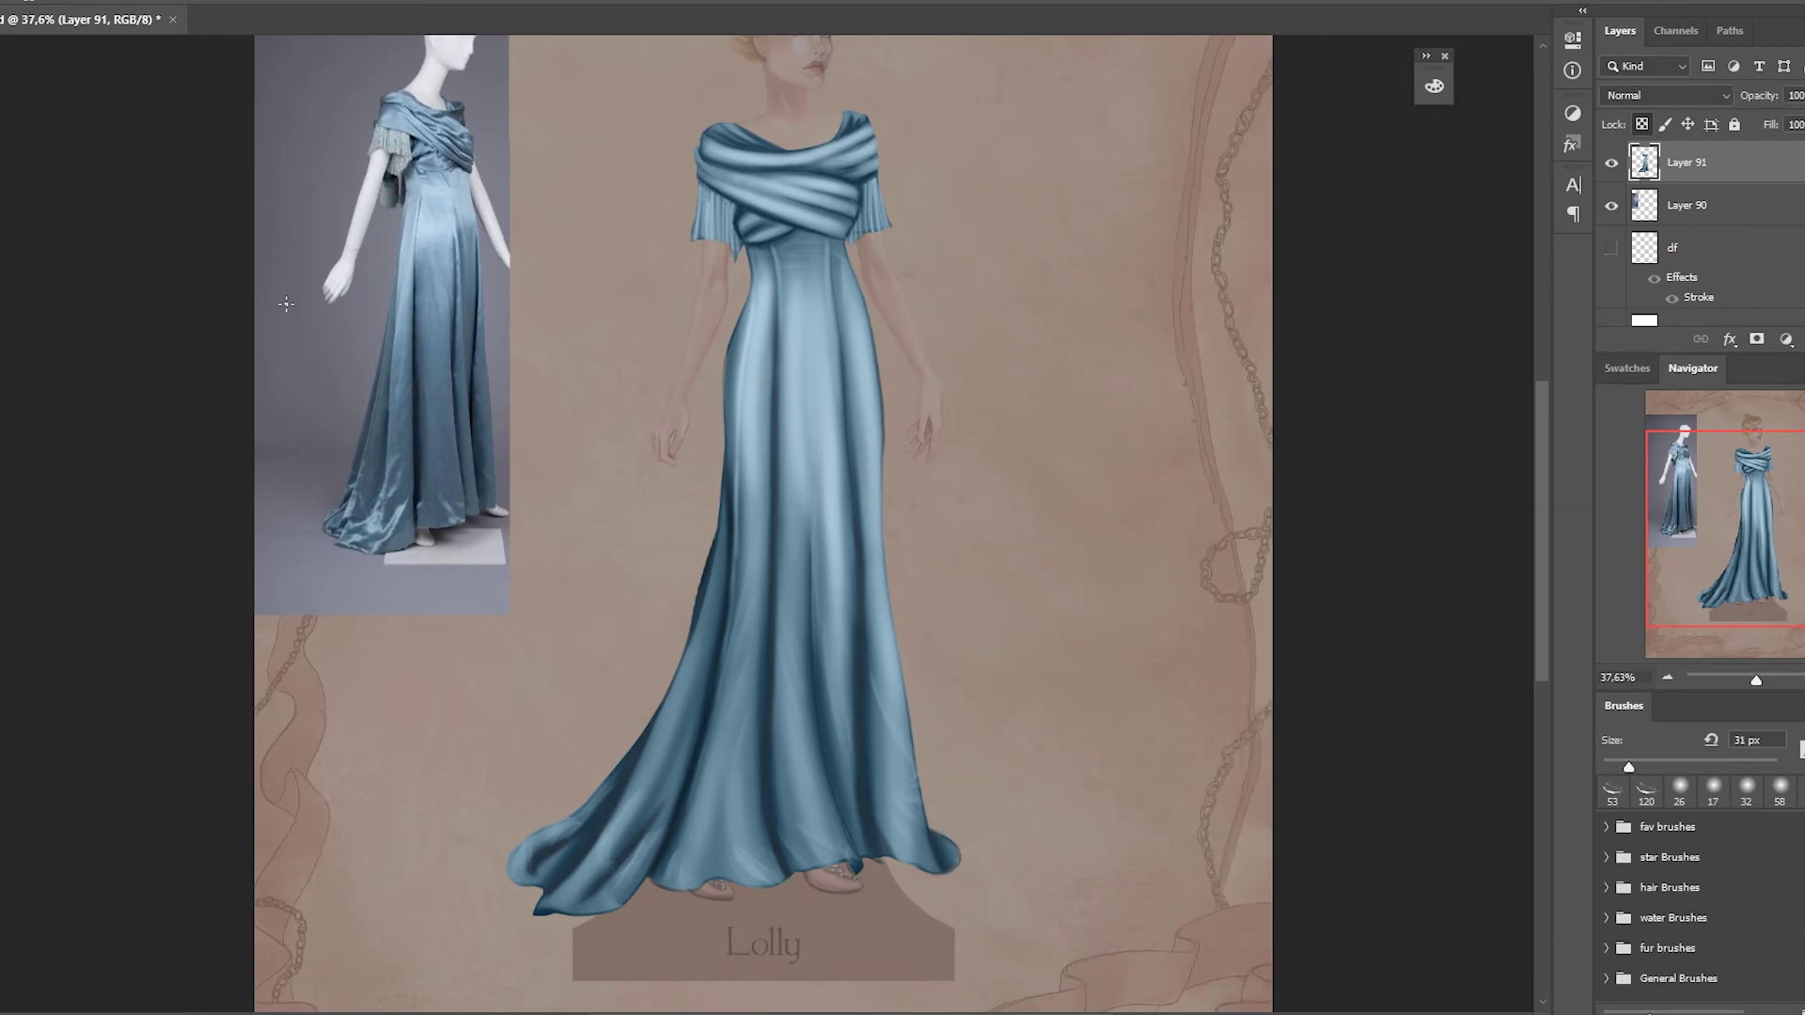
left_click(1387, 296)
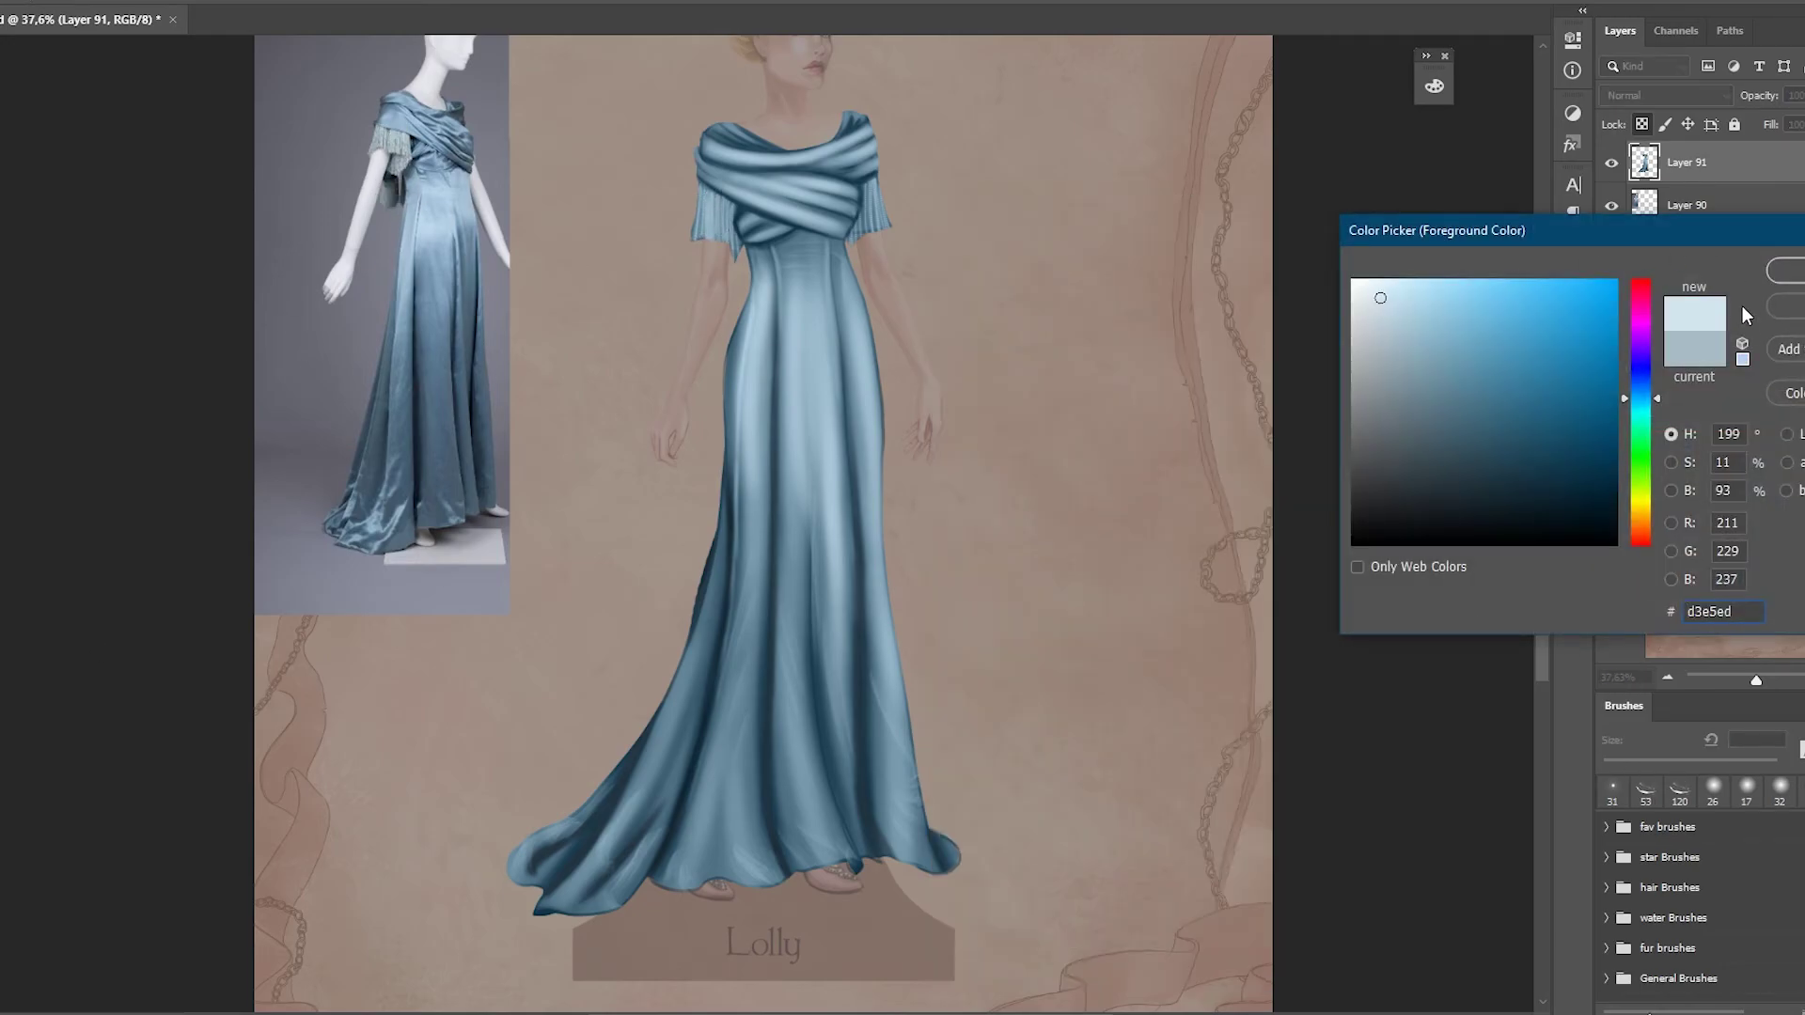
left_click(1791, 271)
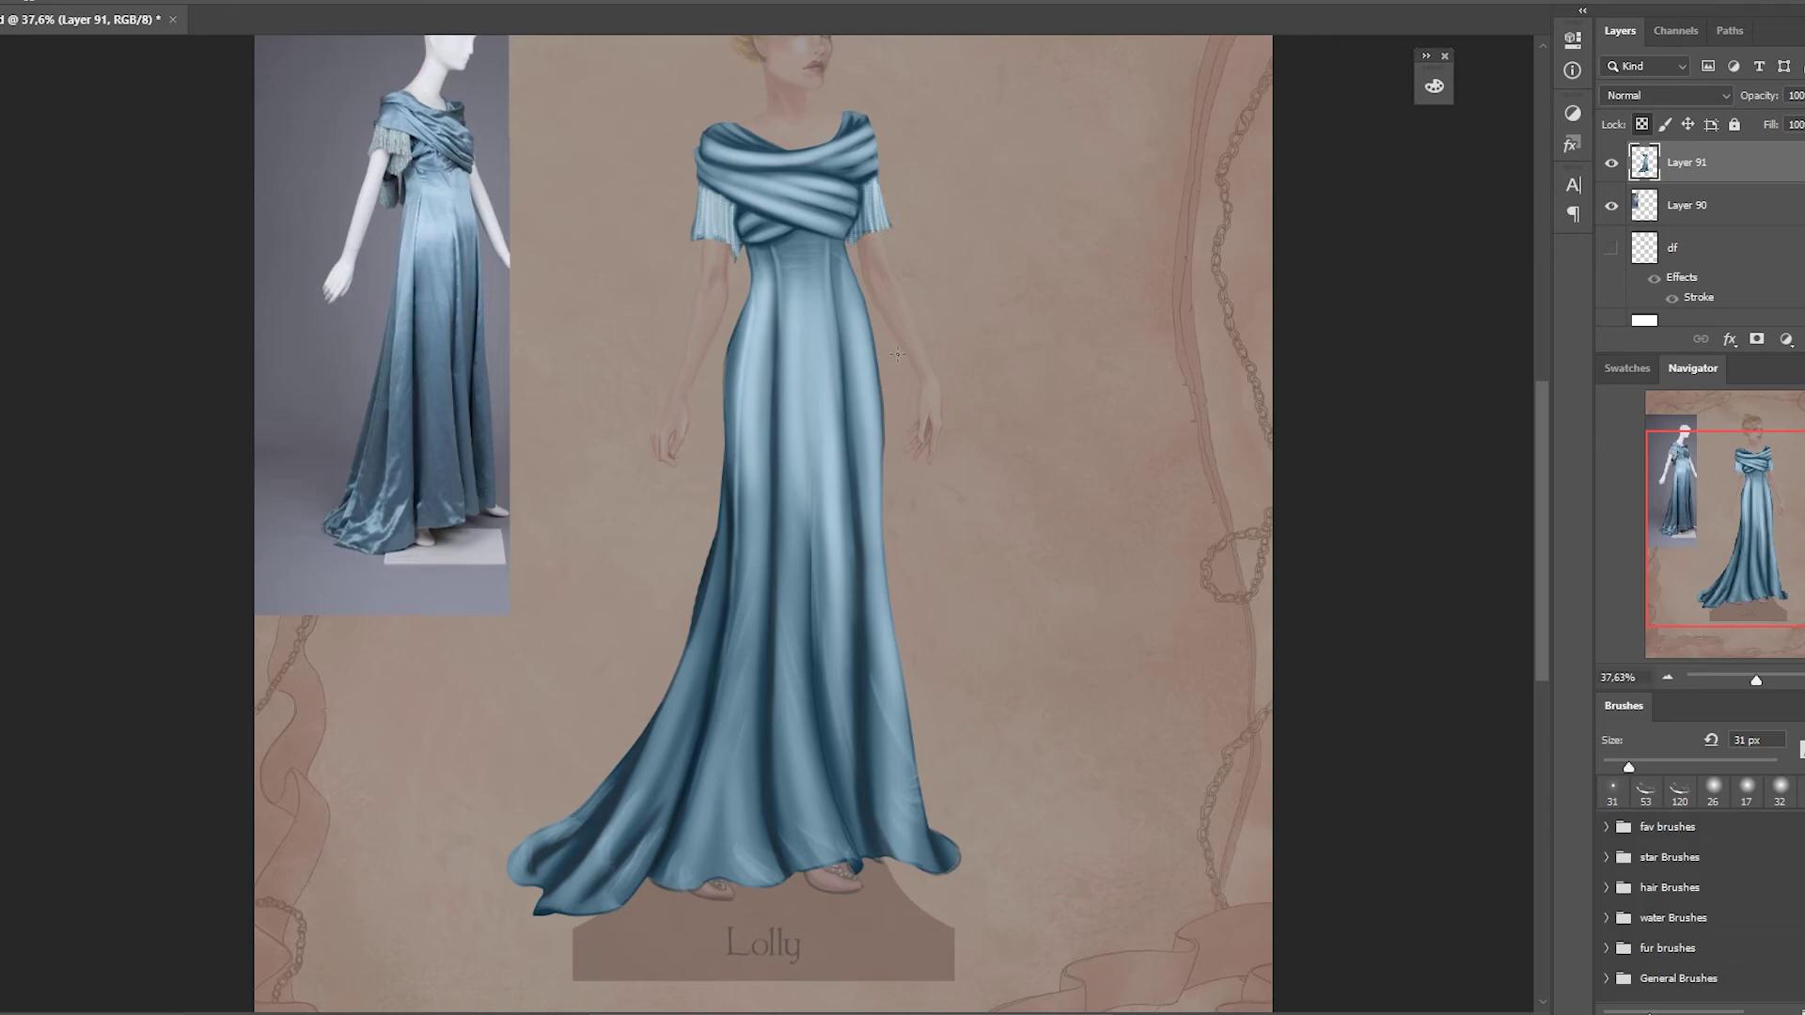
Hide the dull overlay on Layer 89 to reveal the full-colour figure on peach
scroll(1112, 633, "up", 2)
scroll(1683, 235, "down", 3)
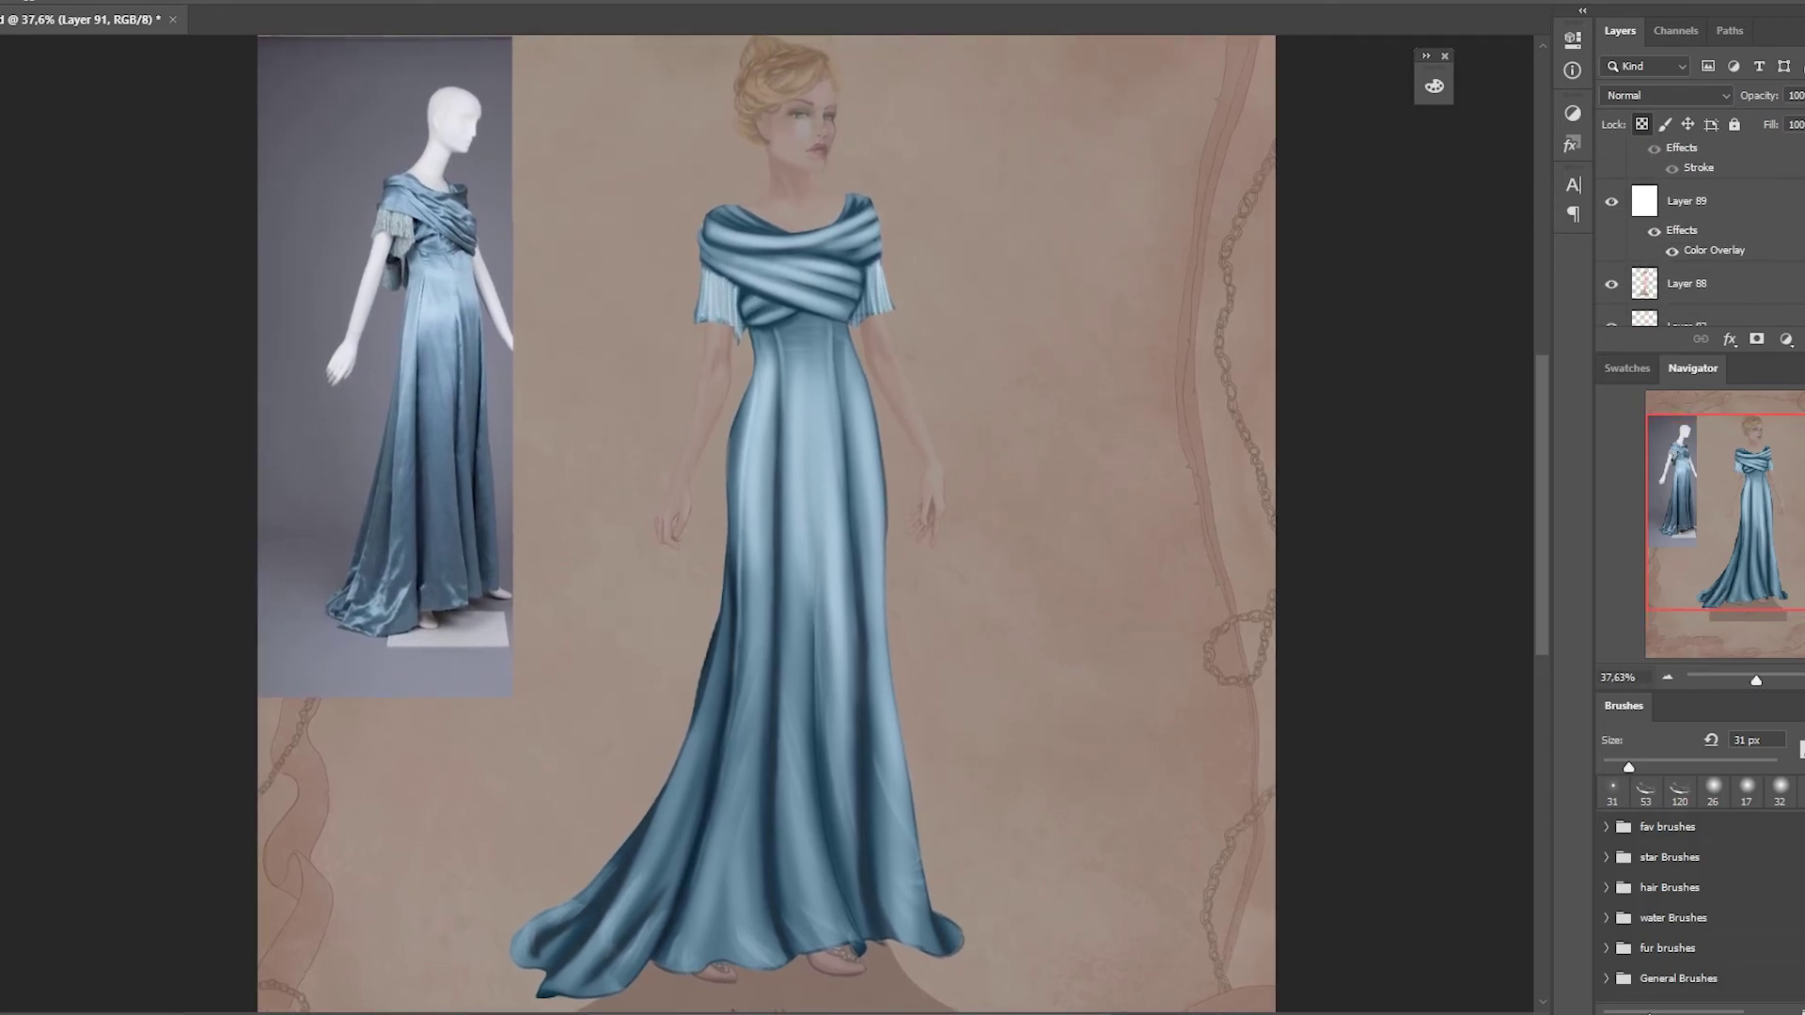
left_click(1611, 205)
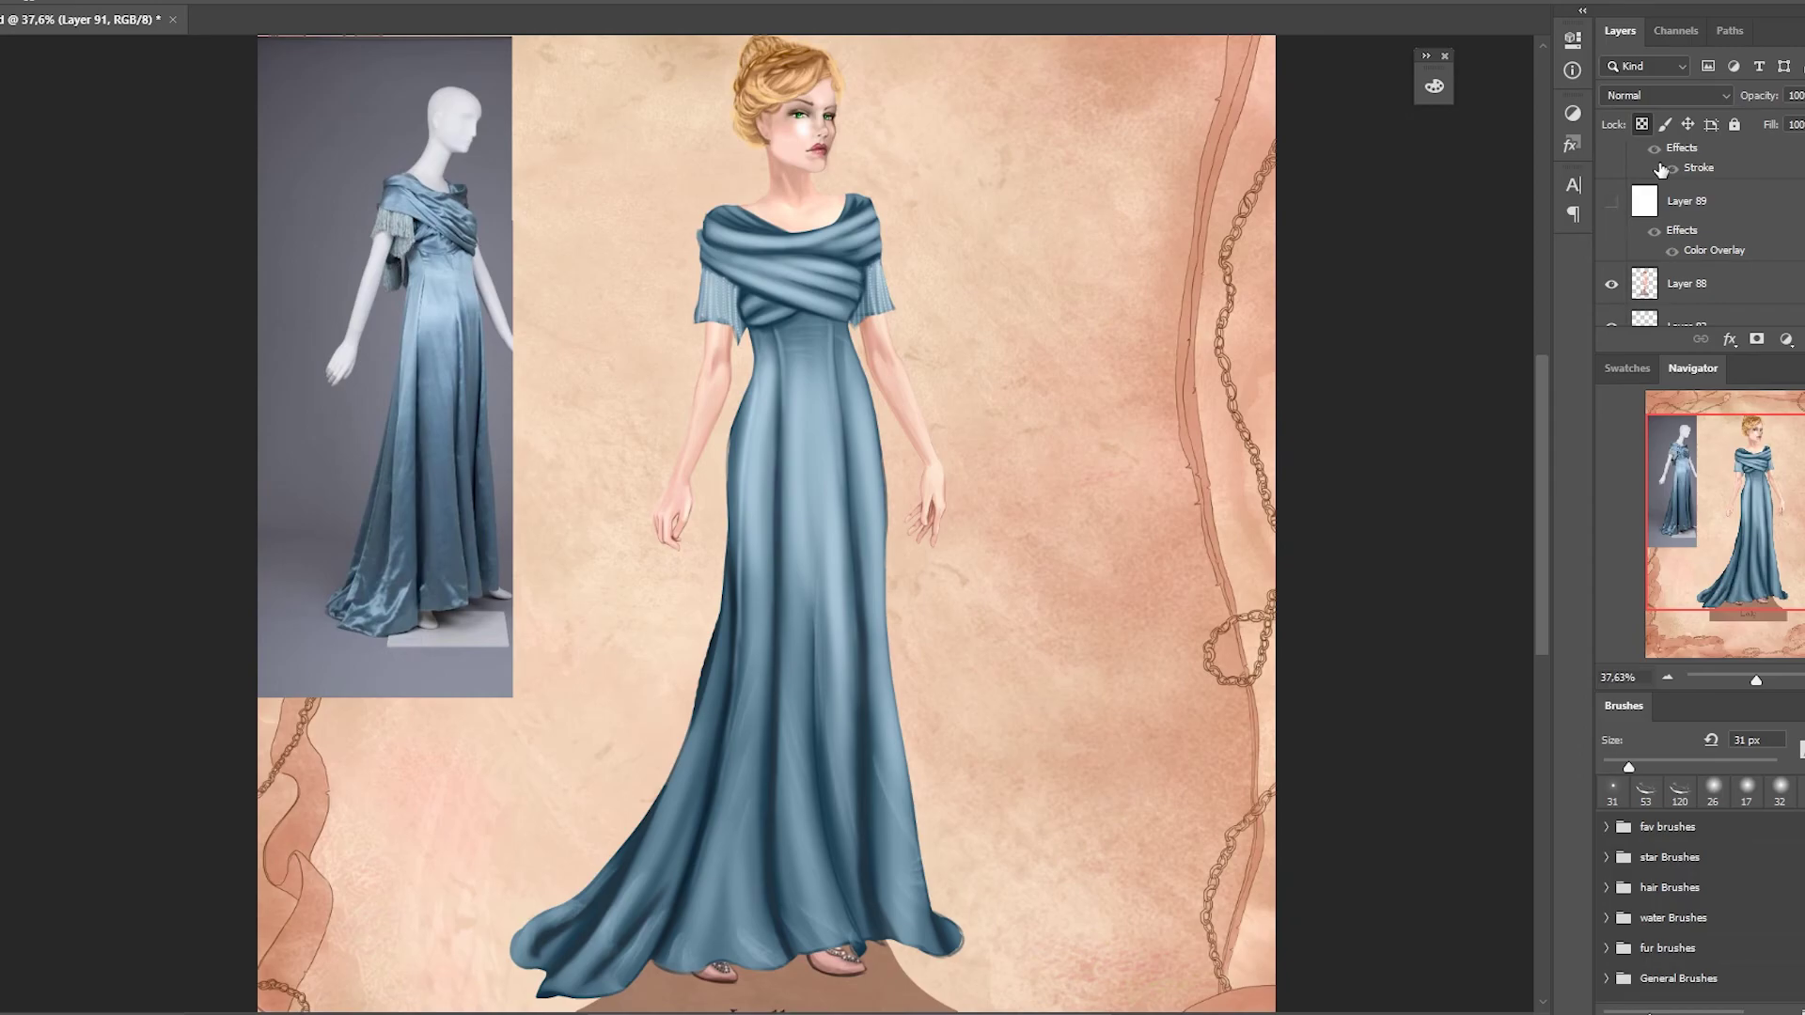
scroll(1612, 221, "up", 3)
With the 19 px detailpaint brush, darken the gown's left edge and the hem's right tip
right_click(1139, 226)
left_click(1429, 479)
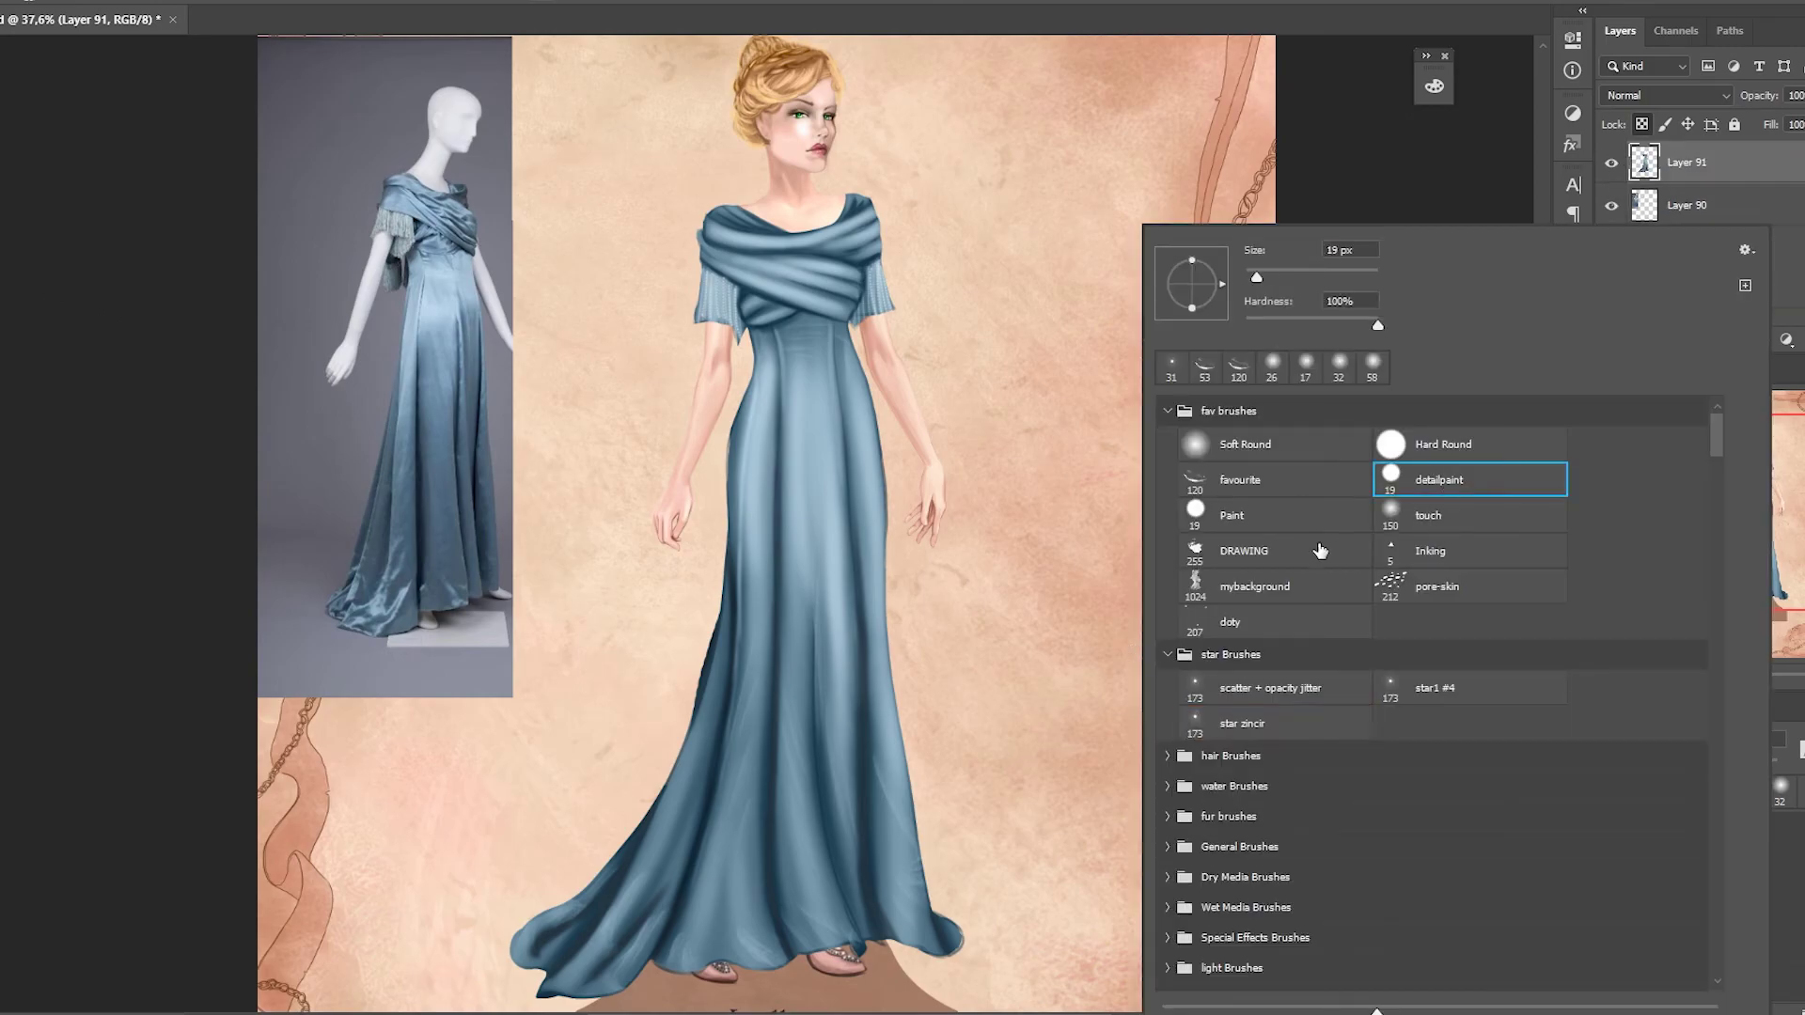
key("Return")
left_click_drag(699, 707, 735, 429)
left_click_drag(727, 498, 732, 439)
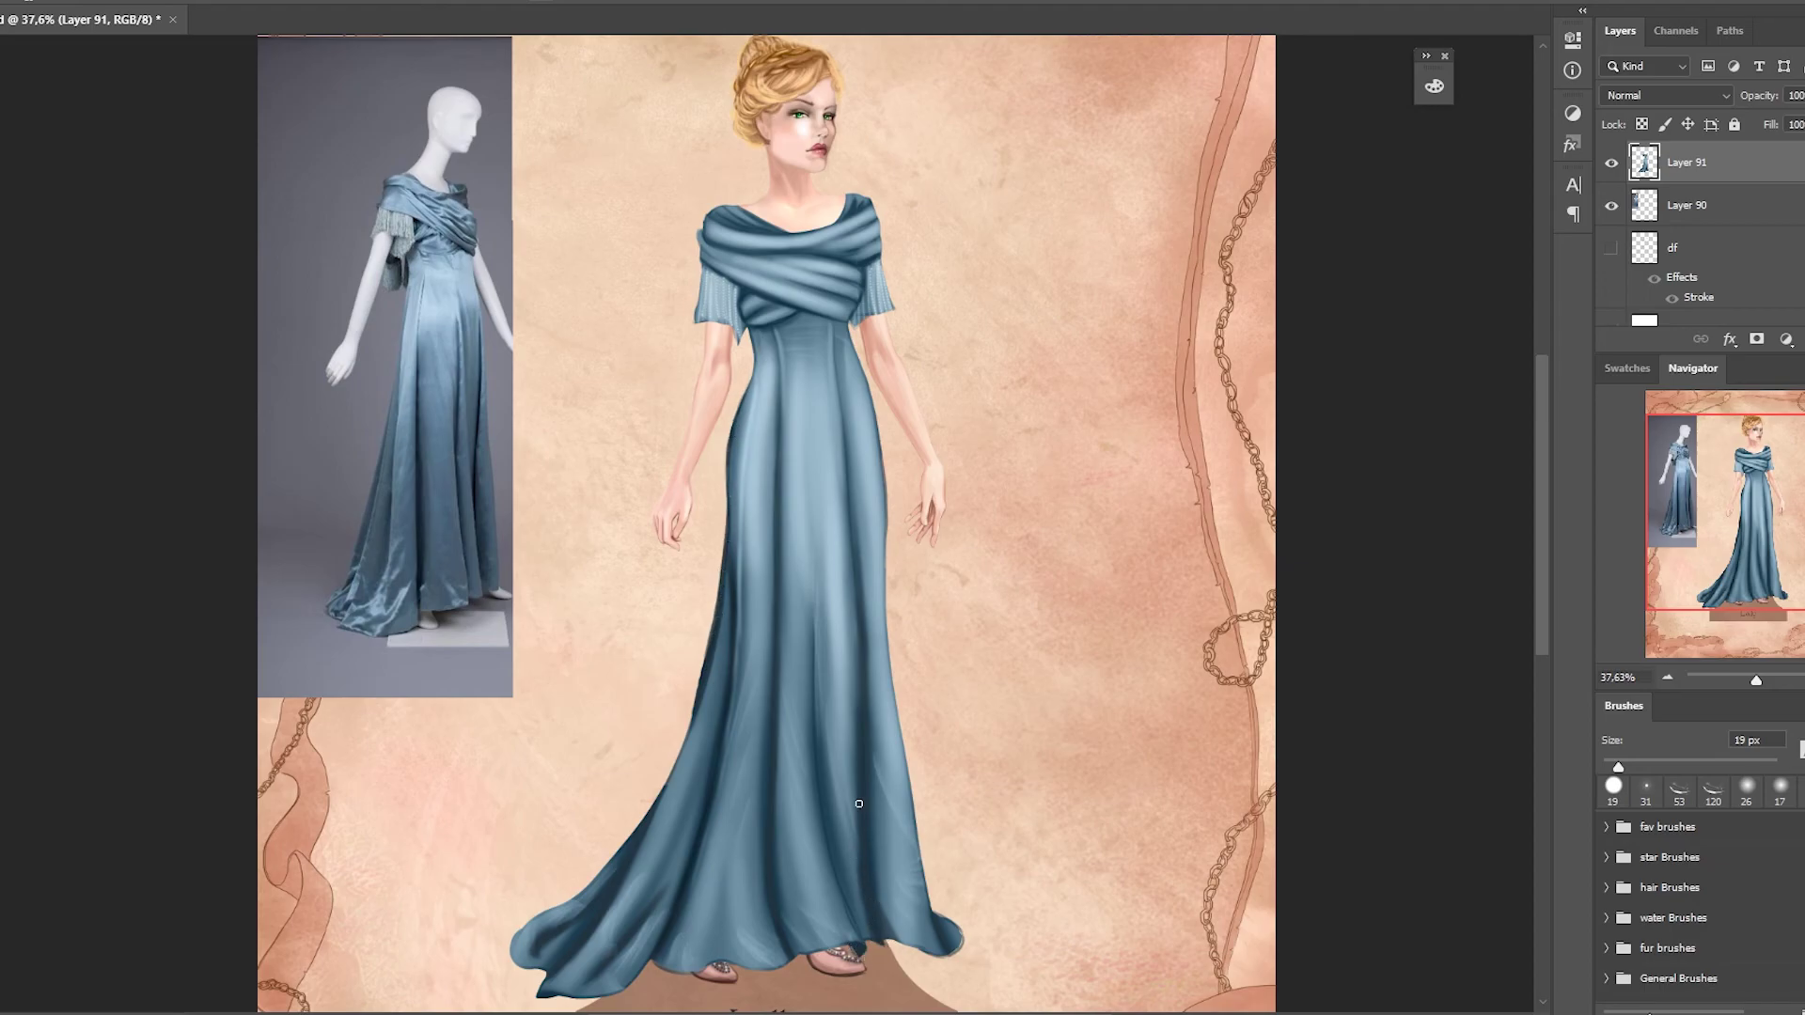
mouse_move(916, 952)
left_mouse_down()
mouse_move(961, 948)
mouse_move(942, 918)
left_mouse_up()
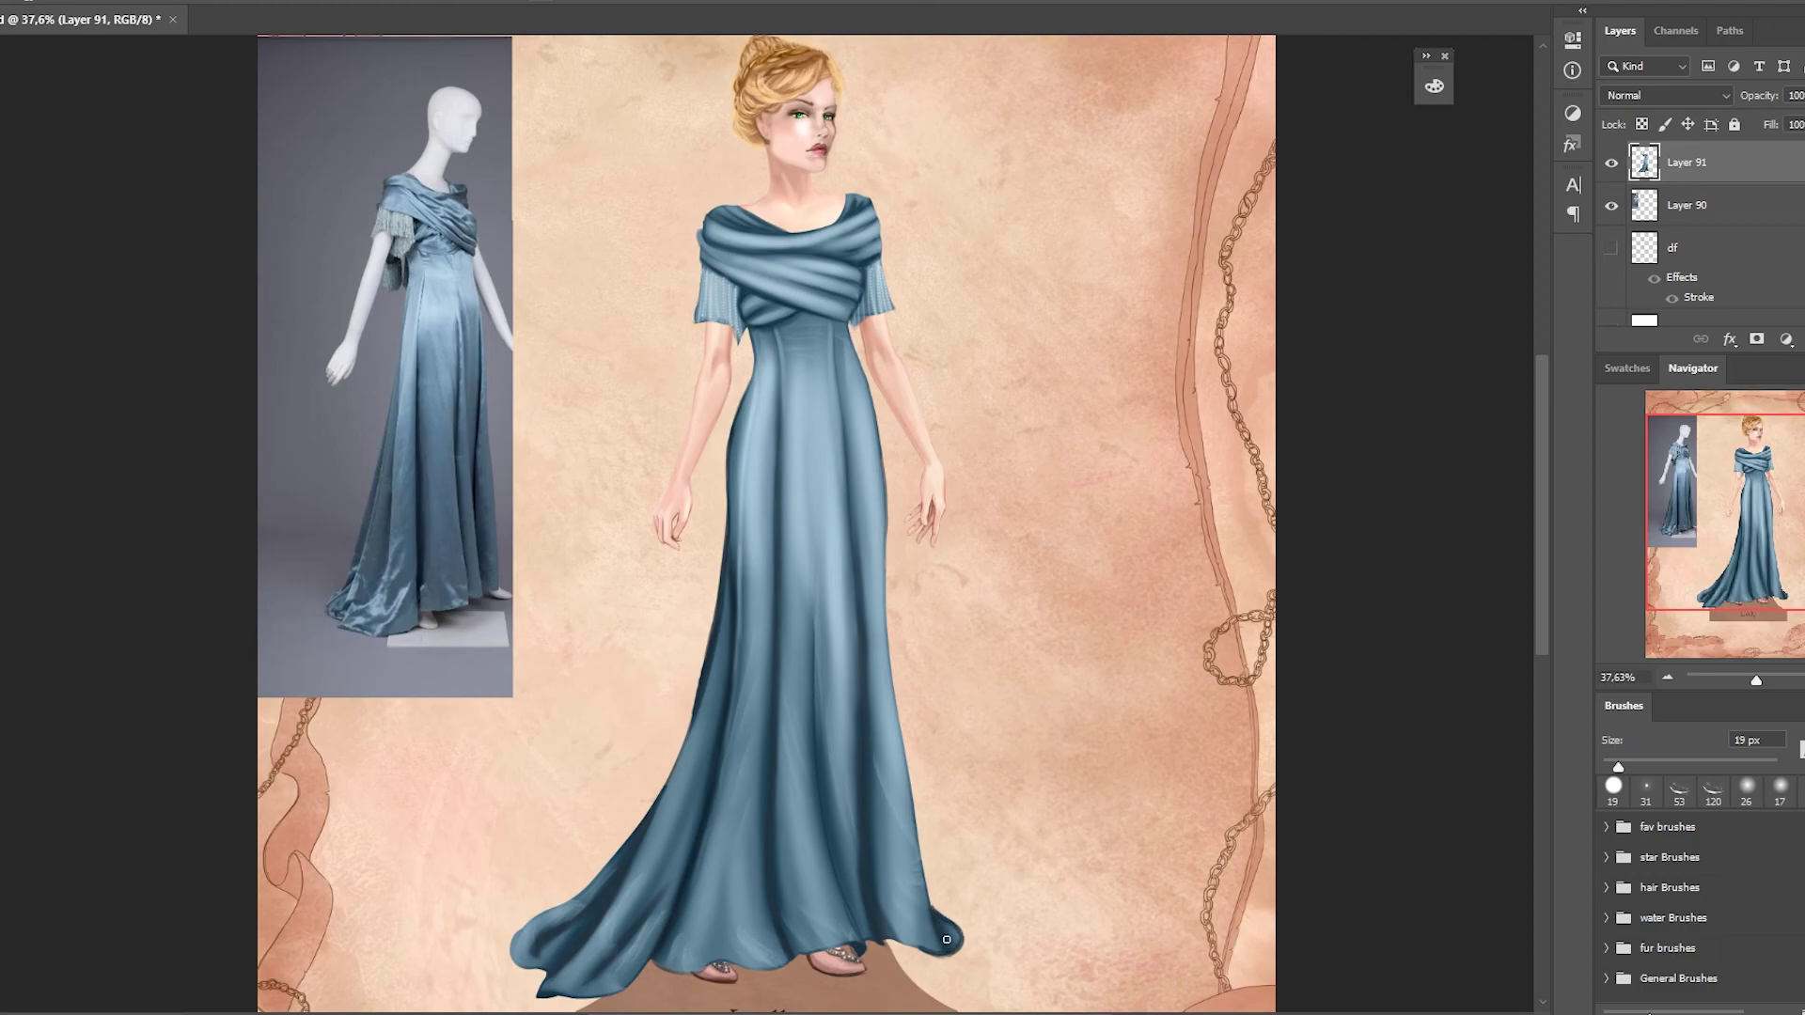